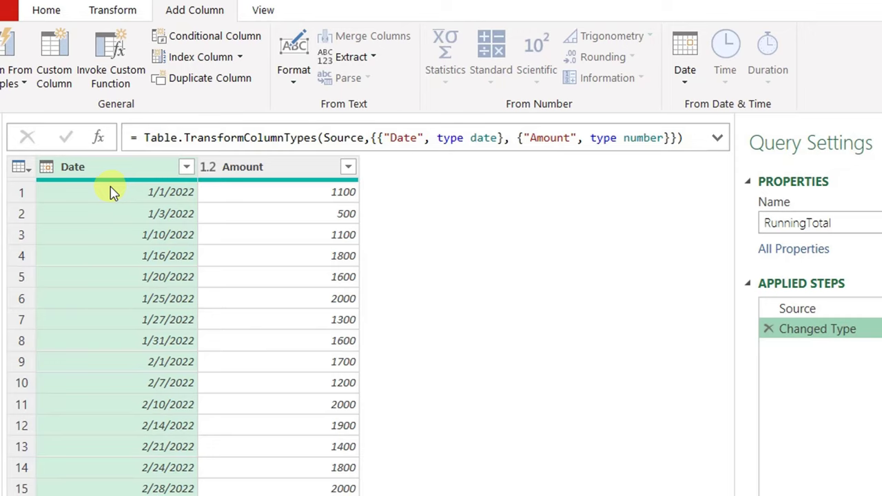
Sort the rows by Date in ascending order and add an index column starting from 1
left_click(186, 166)
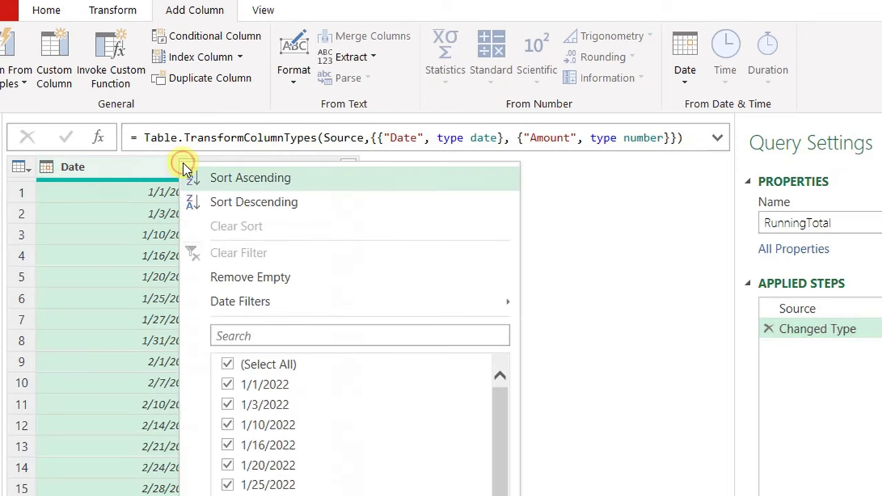
left_click(254, 177)
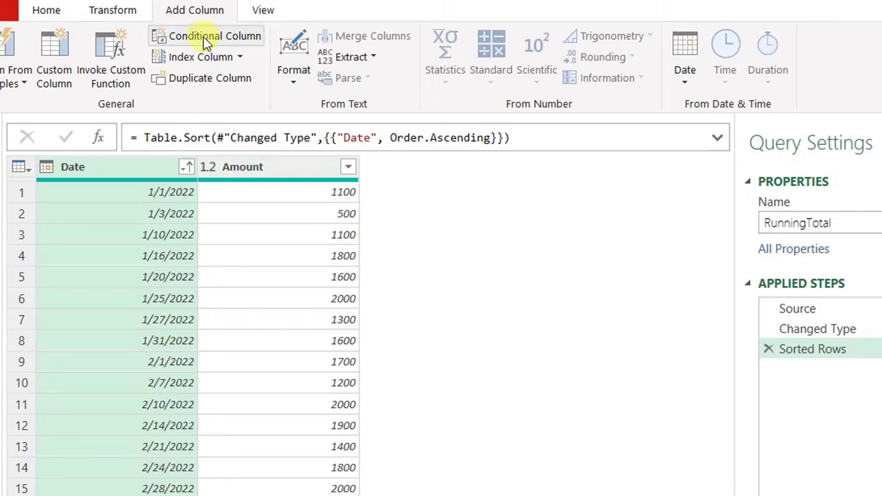
left_click(240, 58)
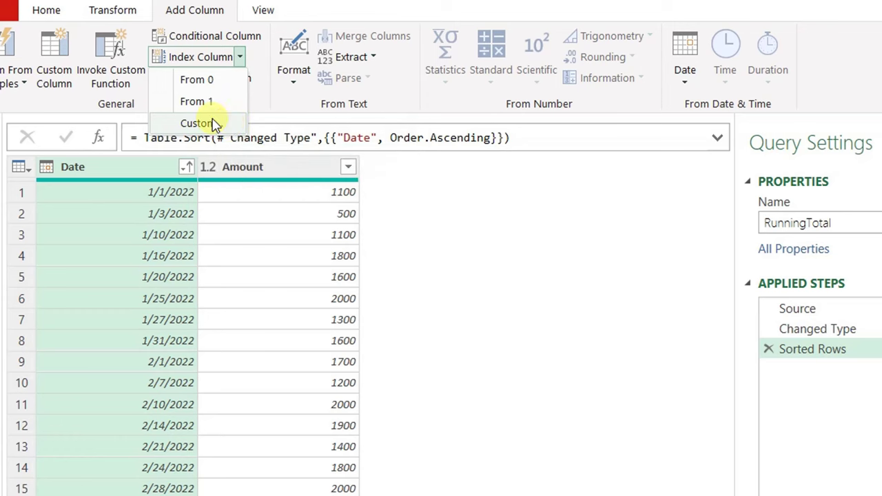
left_click(196, 104)
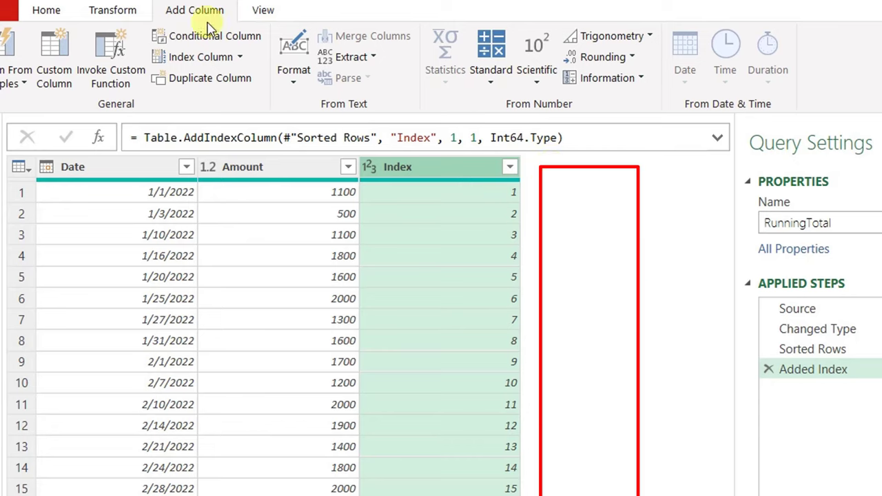
Add a custom column with the formula #"Added Index", keeping the column name Custom
left_click(55, 62)
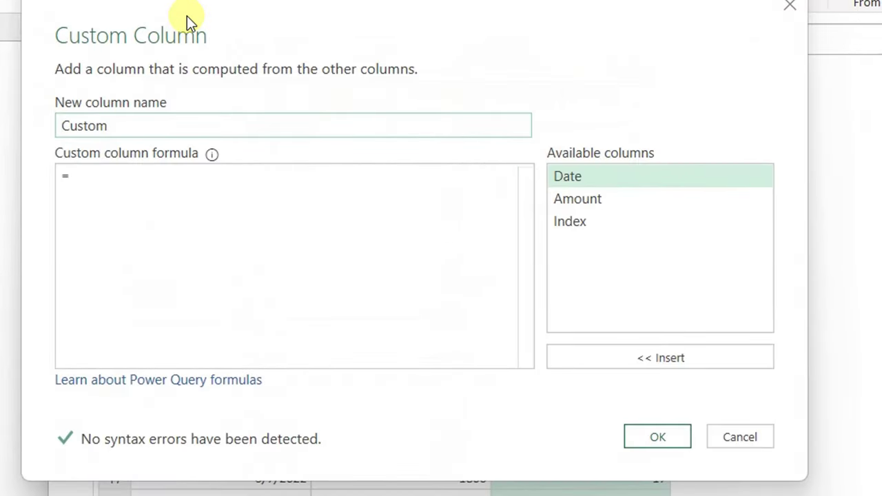
left_click_drag(186, 15, 254, 103)
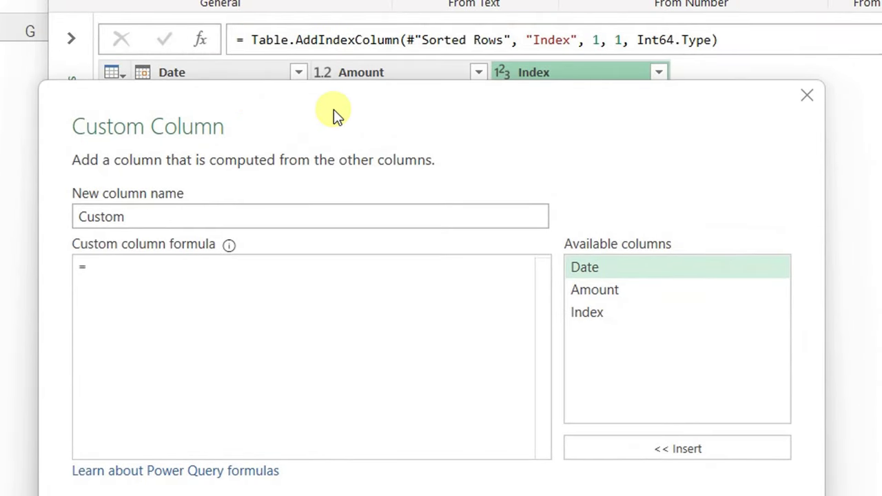
left_click_drag(335, 114, 353, 196)
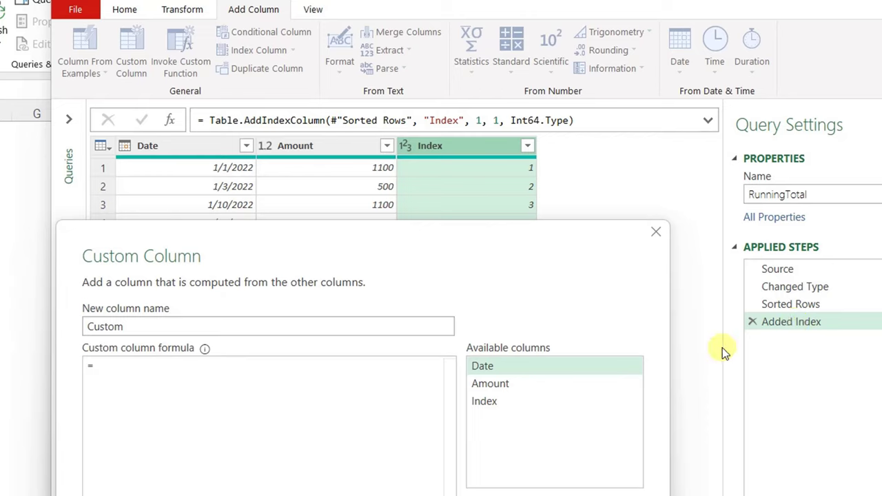
type("#\"Added Index")
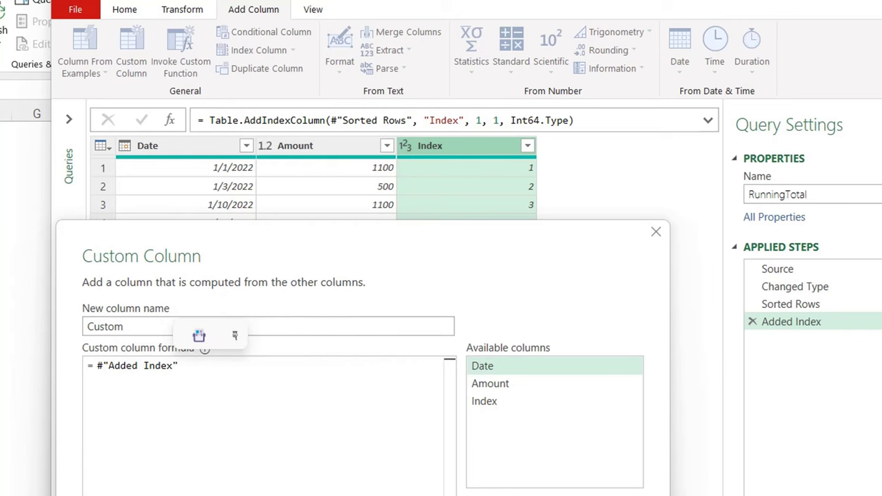
key("Return")
Preview the nested tables in the first four rows of the Custom column, enlarging the preview area
left_click(635, 174)
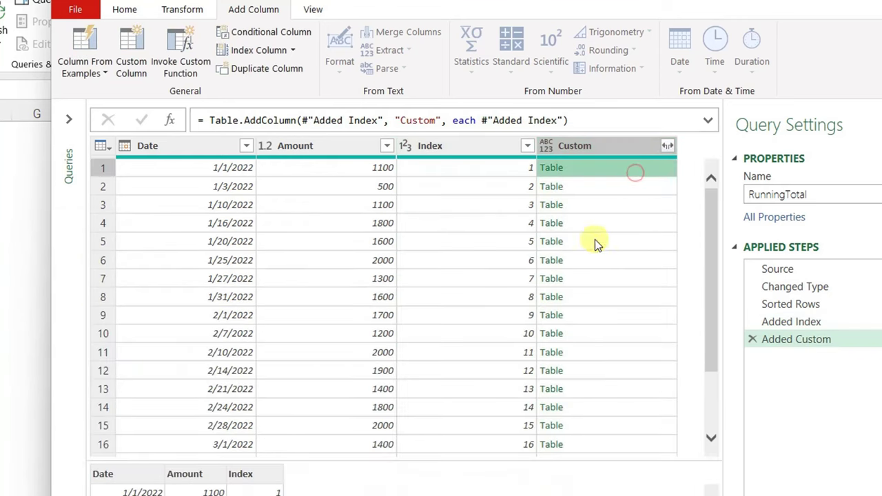
left_click_drag(364, 456, 355, 362)
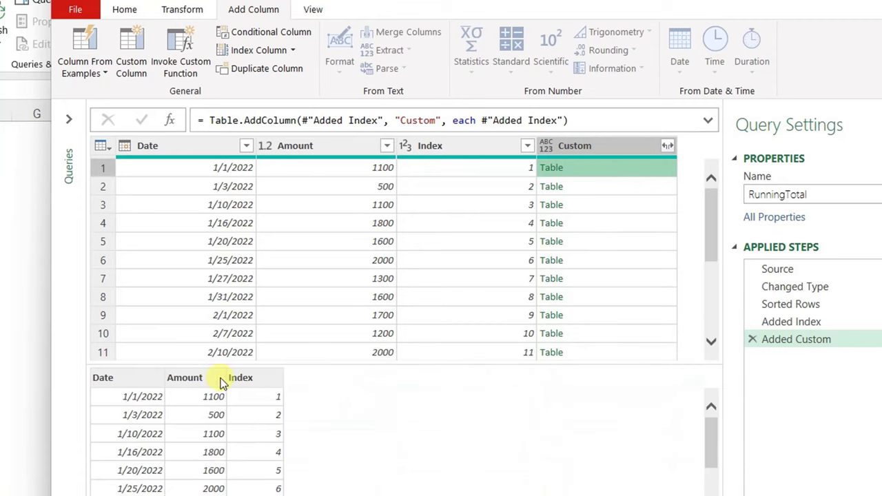
scroll(234, 452, "down", 1)
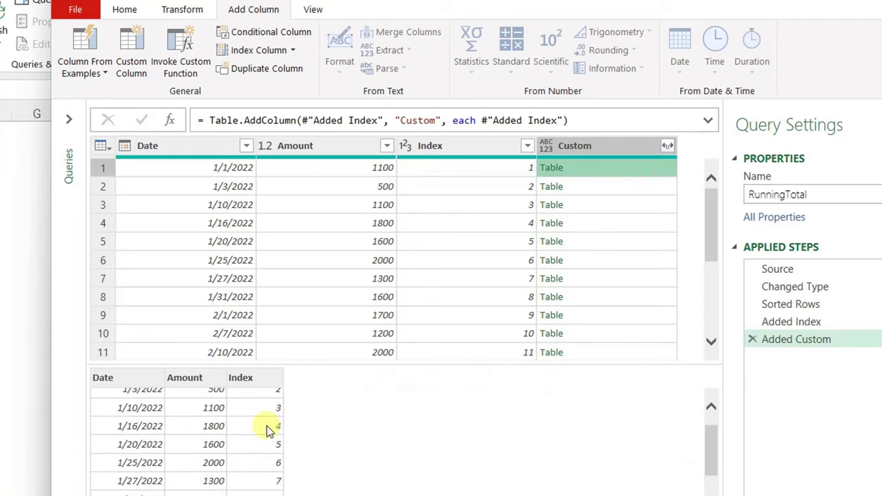
left_click(657, 192)
left_click(653, 209)
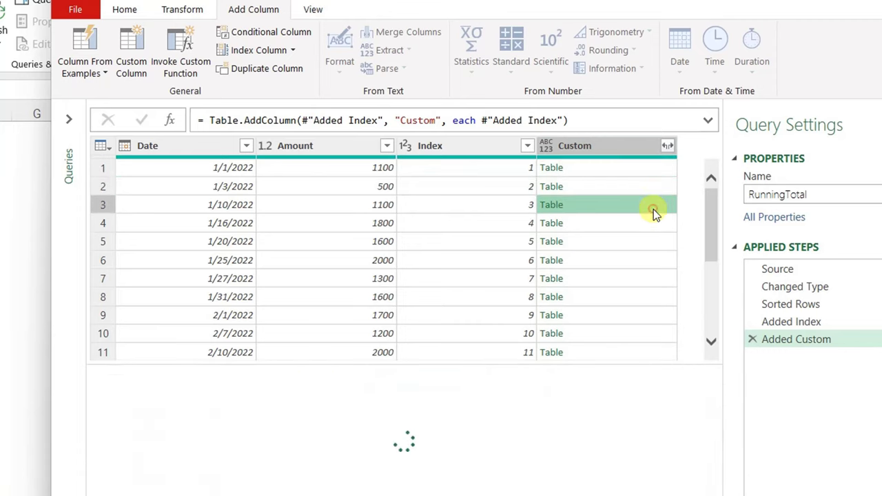
left_click(652, 225)
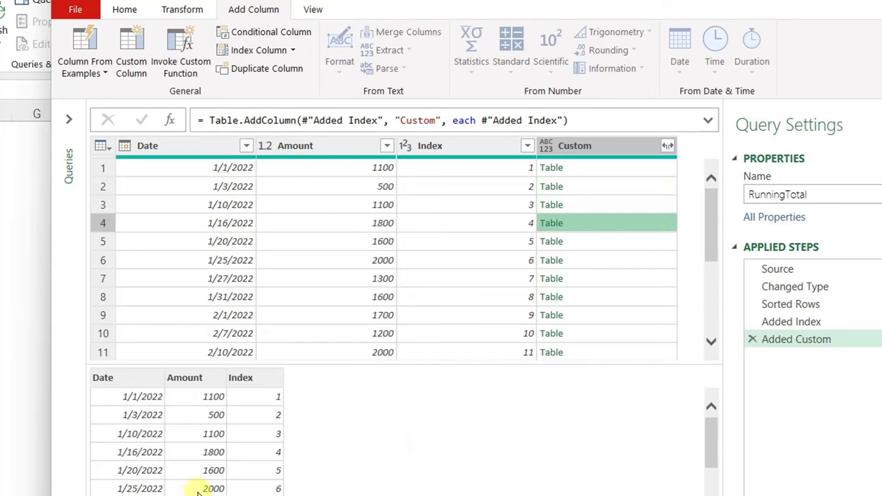
Edit the Added Custom step so that the column formula reads #"Added Index"[Amount]
left_click(872, 339)
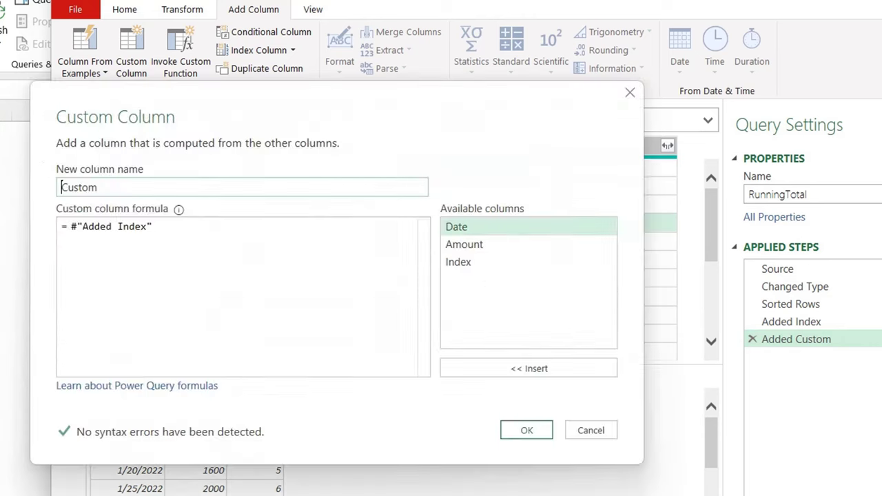
left_click(192, 229)
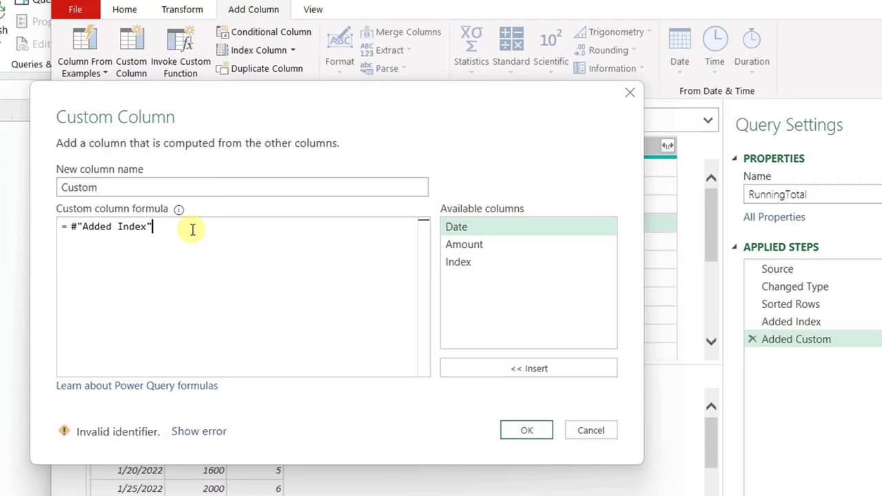
type("[")
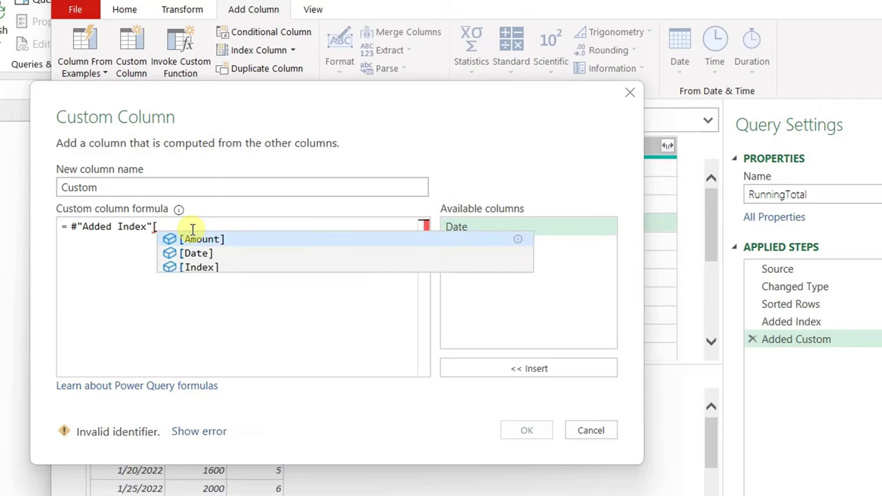
left_click(198, 239)
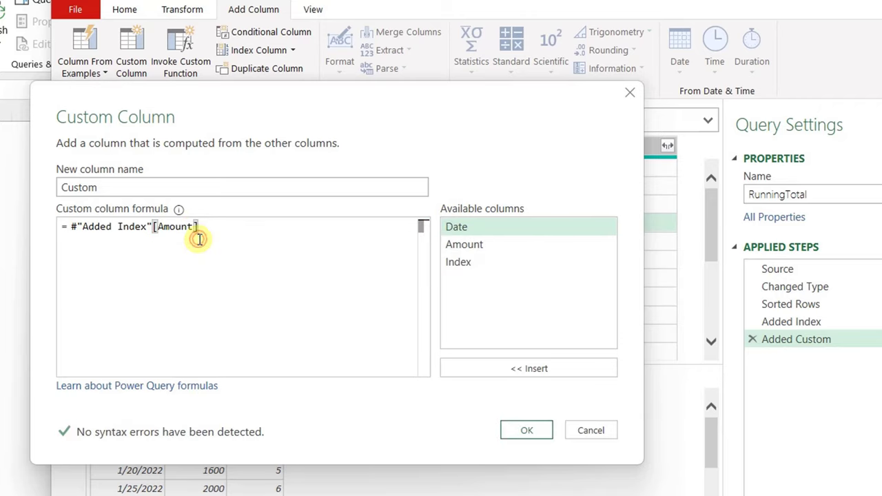
left_click(514, 428)
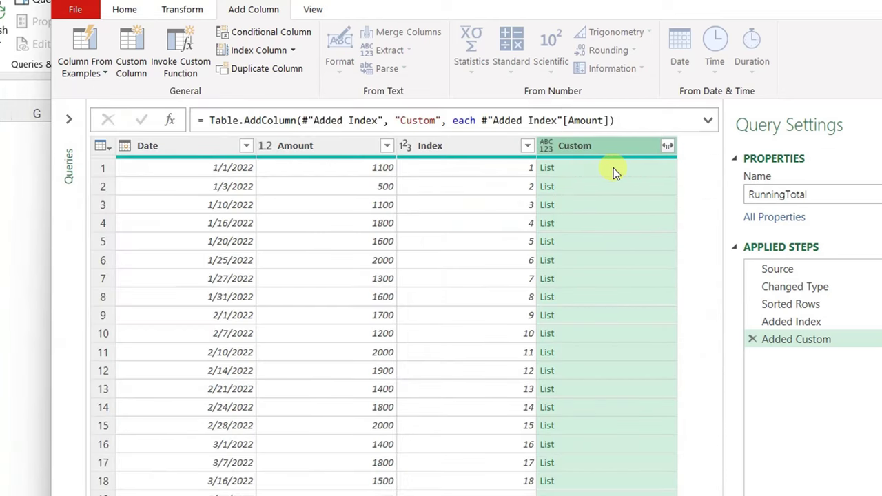
Preview the lists in the first three rows of the Custom column
left_click(635, 171)
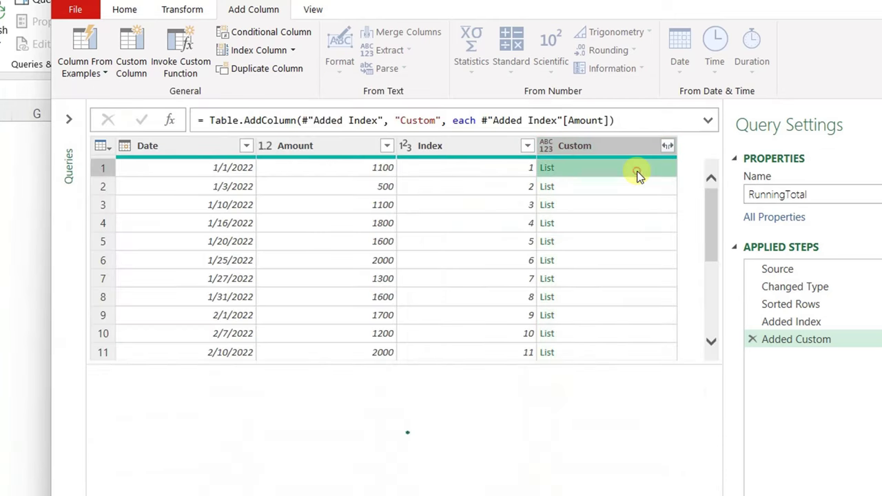
scroll(117, 400, "down", 3)
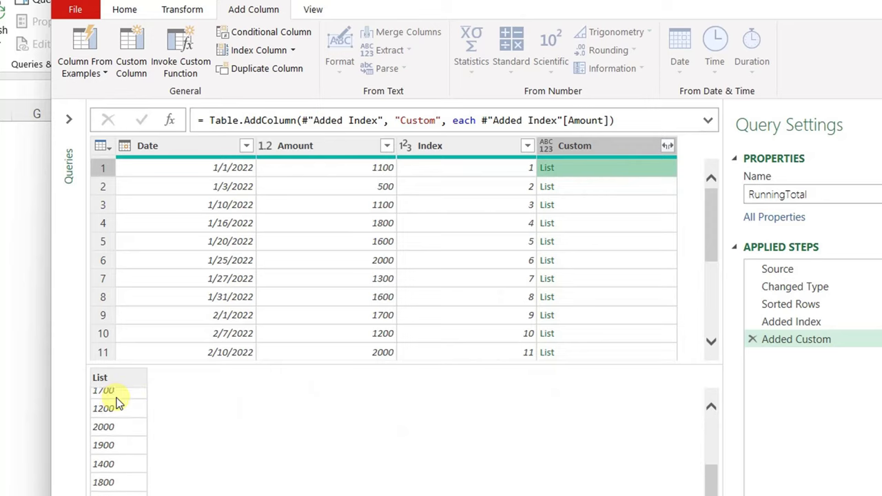
scroll(117, 401, "up", 3)
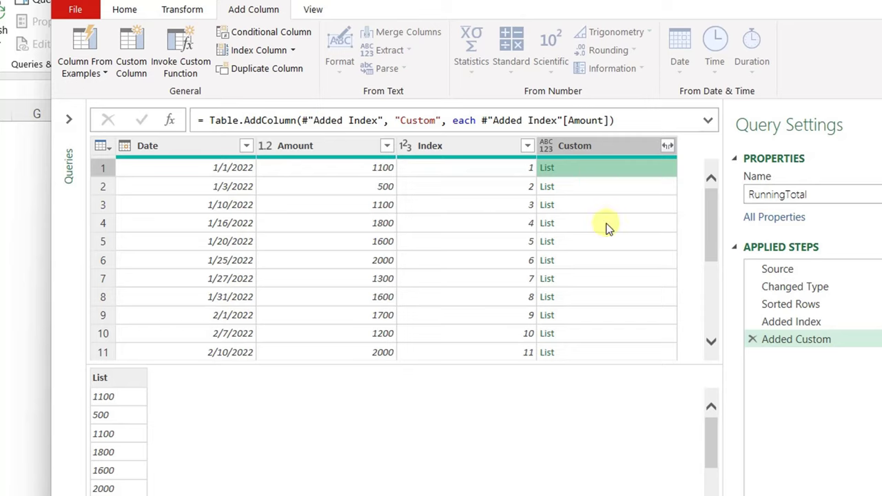
left_click(617, 185)
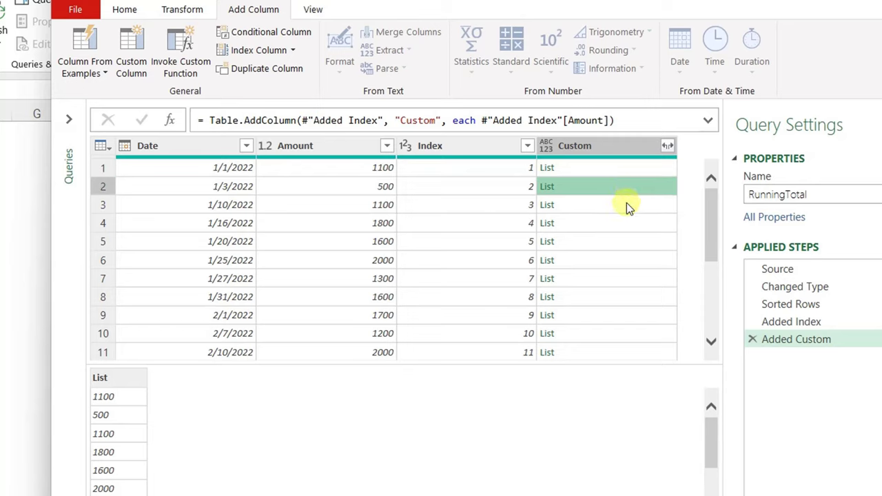
left_click(626, 204)
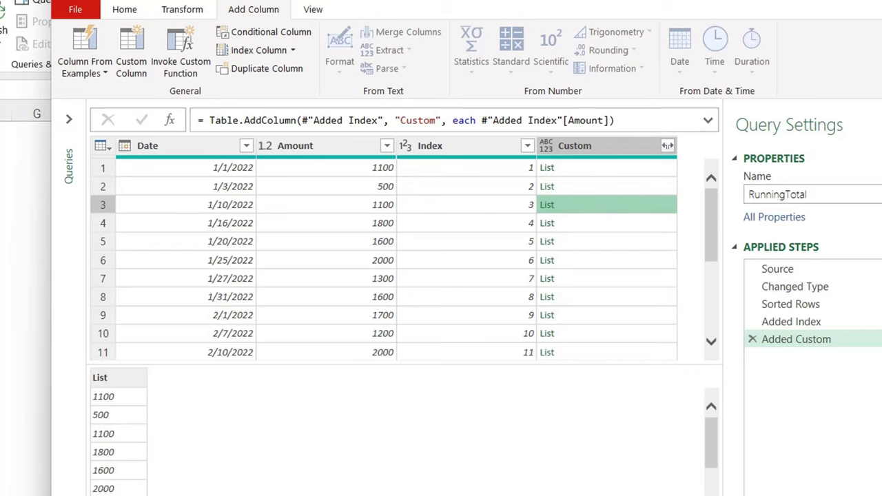
Change the Custom column's formula to List.FirstN( #"Added Index"[Amount],[Index]) and preview the first row's list
double_click(796, 339)
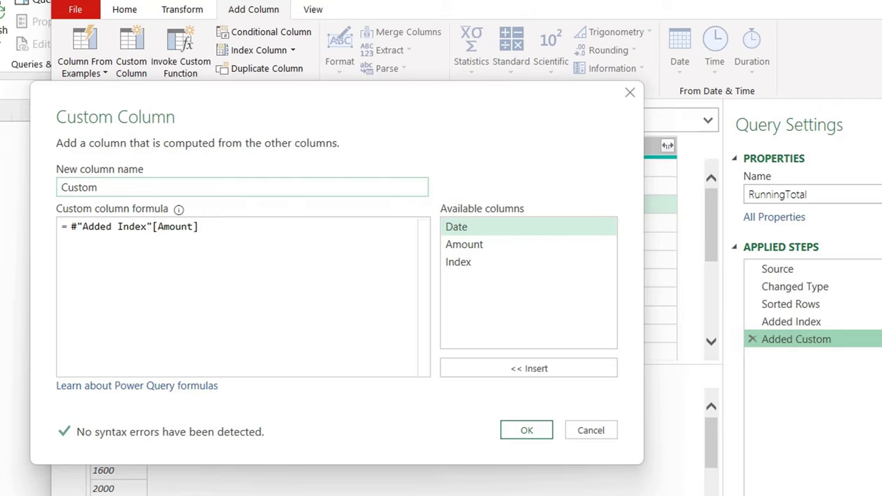
left_click(72, 227)
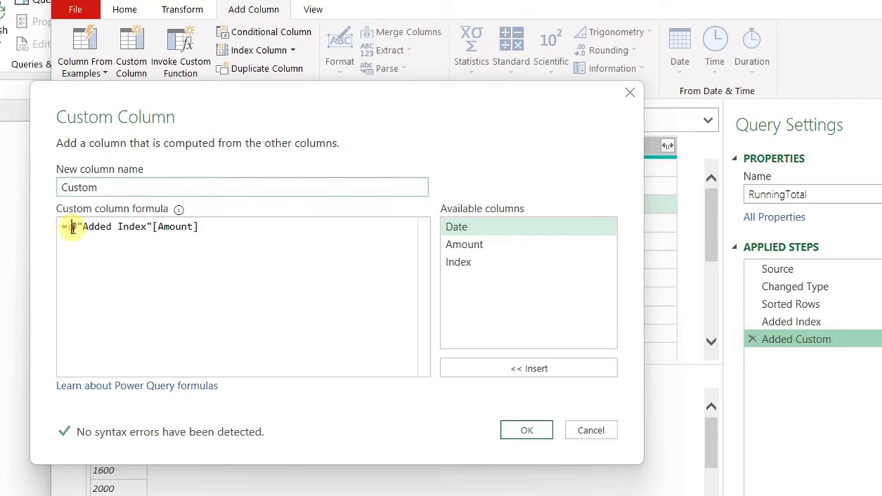
left_click_drag(72, 228, 186, 228)
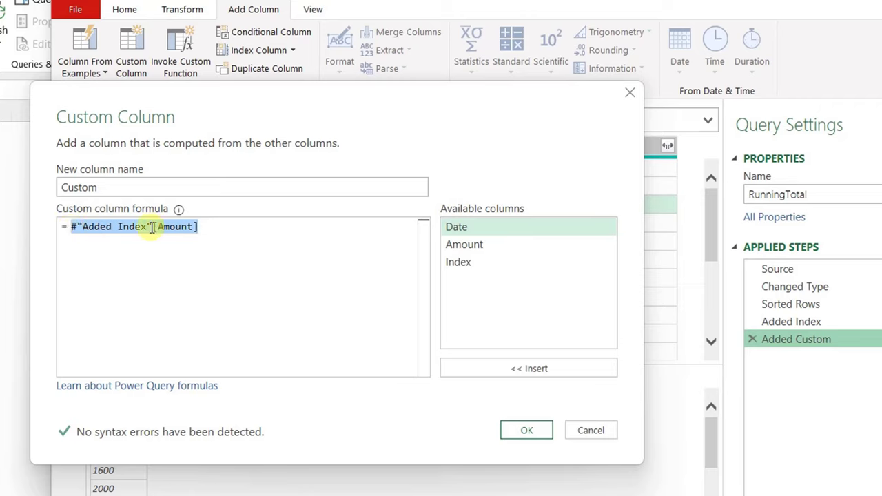
left_click(69, 227)
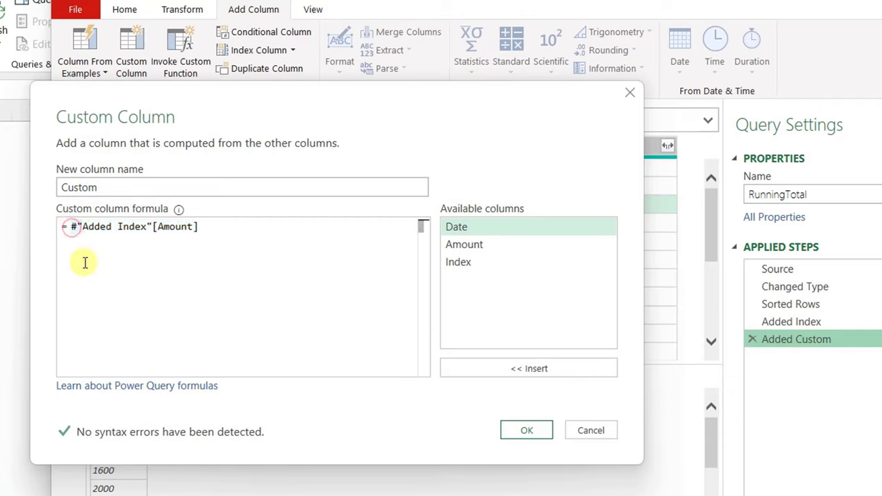
type("List.FirstN")
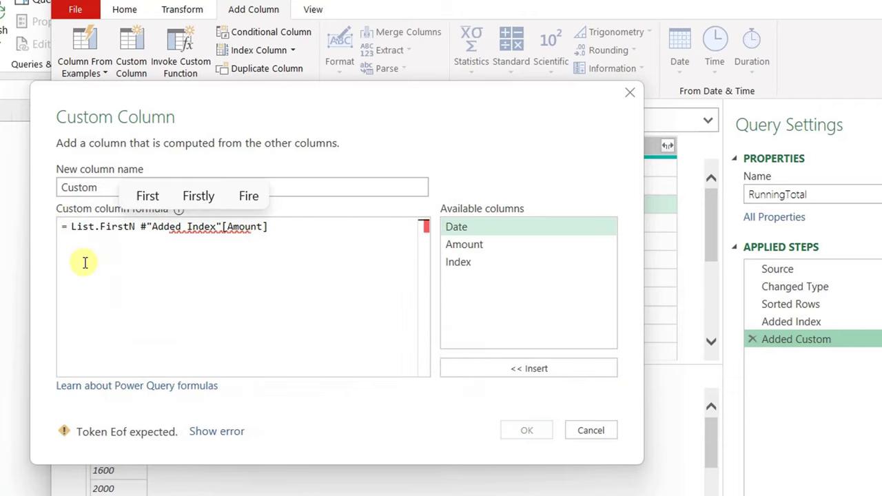
type("(")
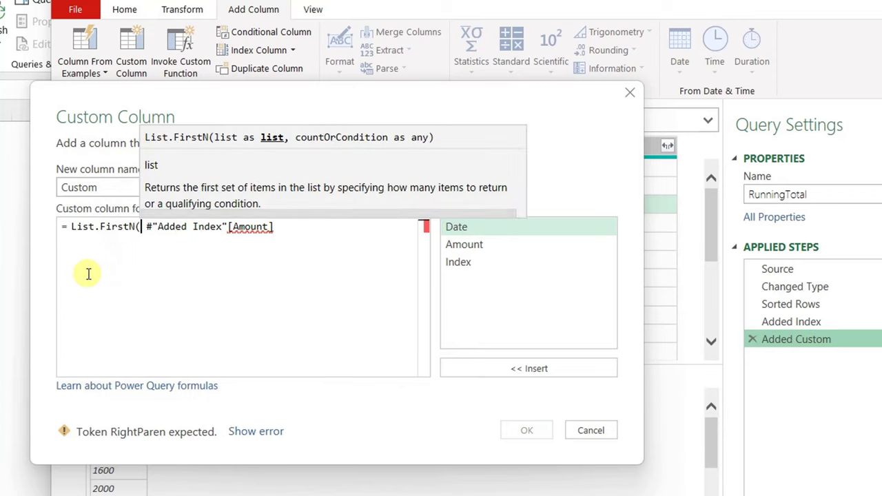
left_click(292, 236)
type(",")
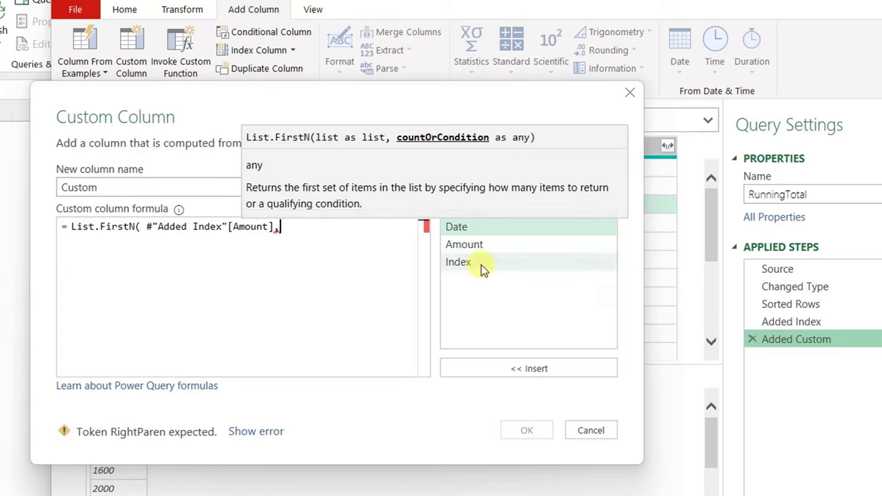
left_click_drag(312, 96, 350, 264)
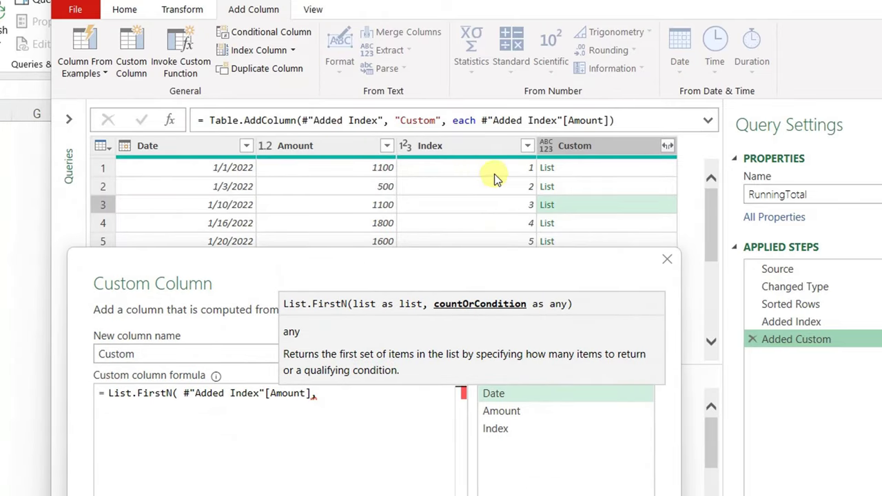
left_click(515, 431)
double_click(514, 431)
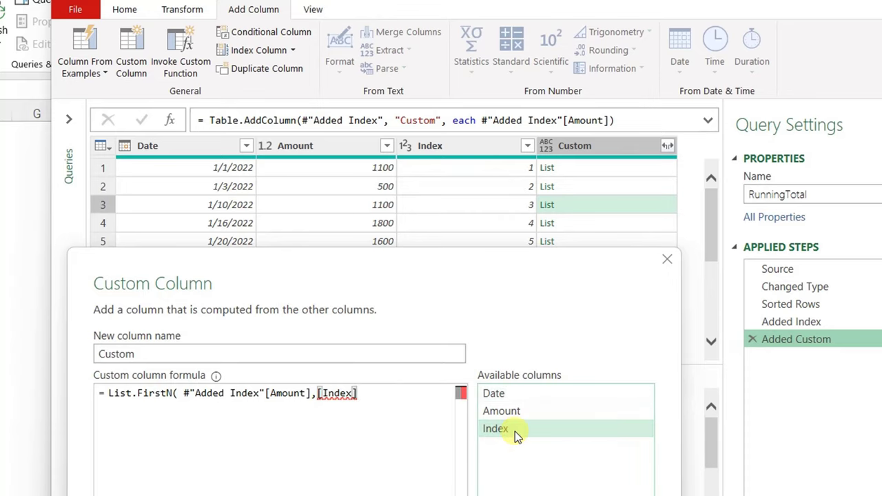
type(")")
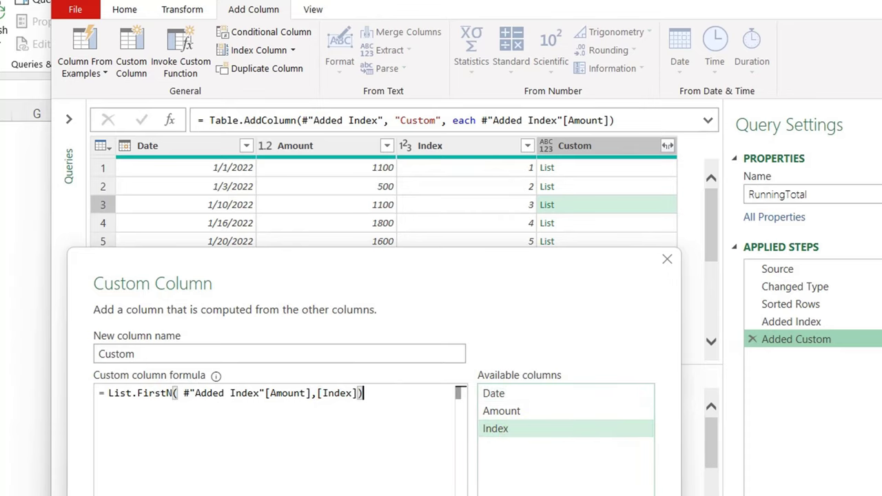
key("Return")
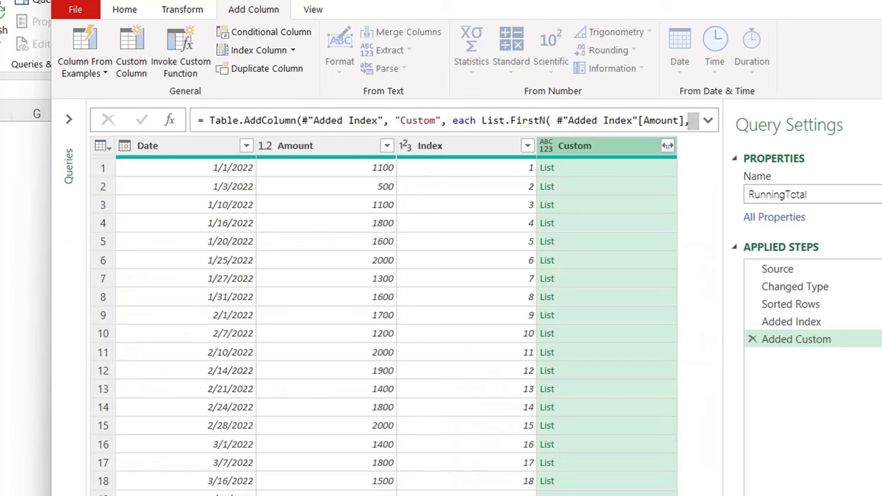
left_click(635, 170)
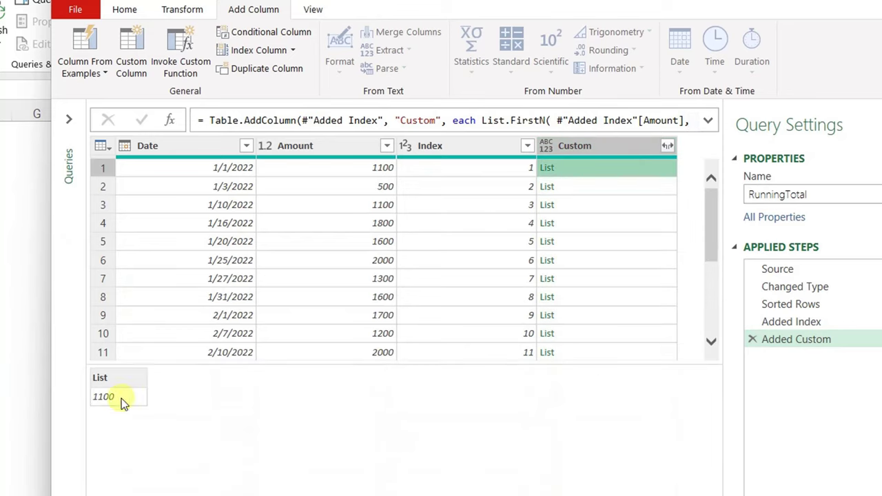
Preview the lists in the second and third rows, and wrap the Custom column's formula as List.Sum( List.FirstN( #"Added Index"[Amount],[Index]))
left_click(644, 186)
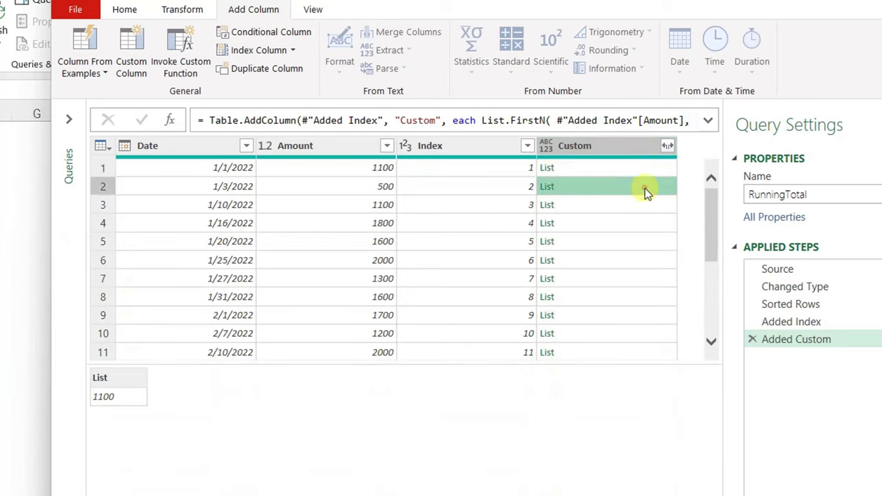
left_click(653, 204)
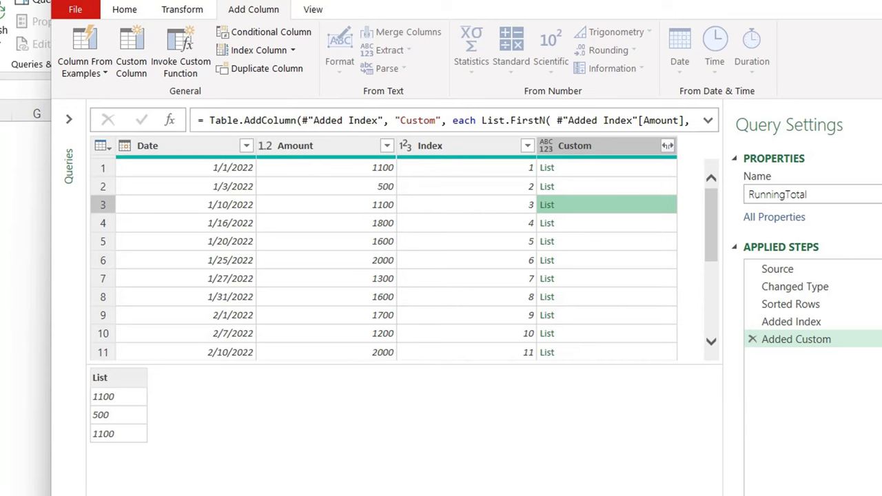
left_click(879, 339)
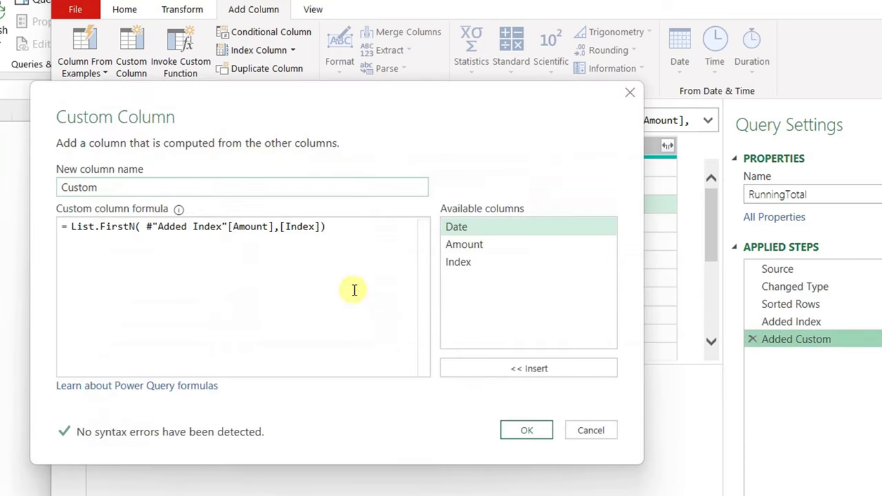
left_click(86, 294)
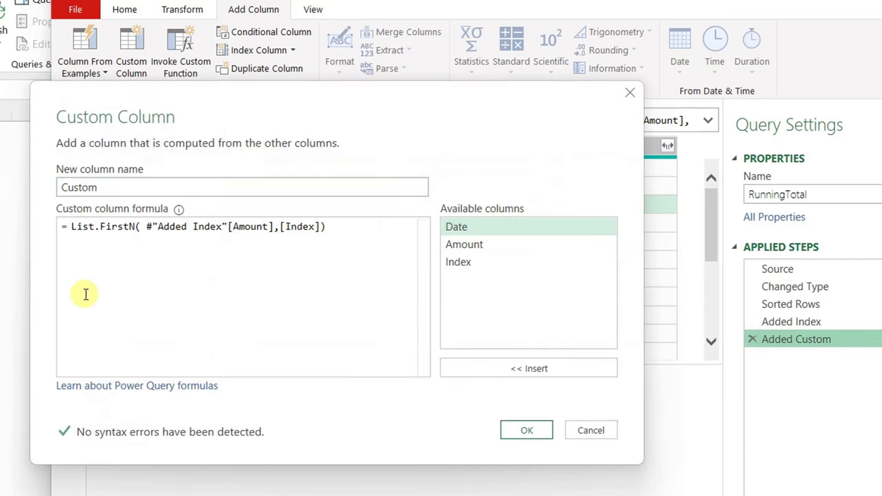
key("Left")
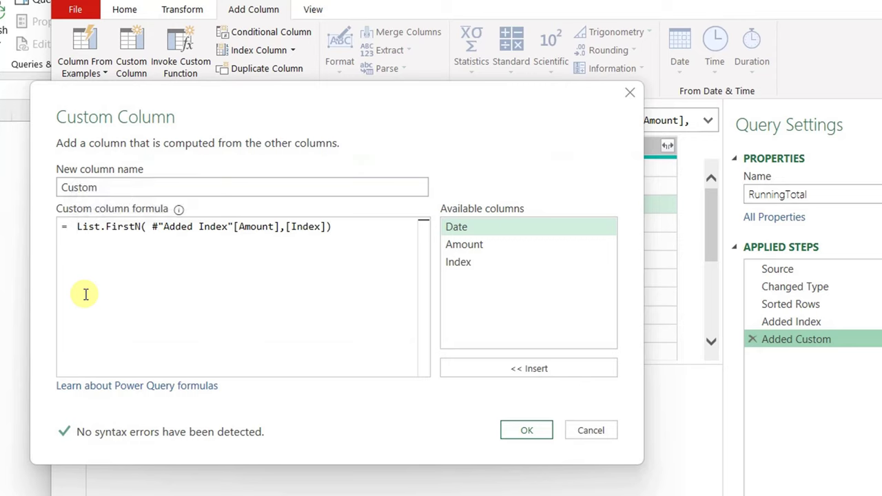
type("List.S")
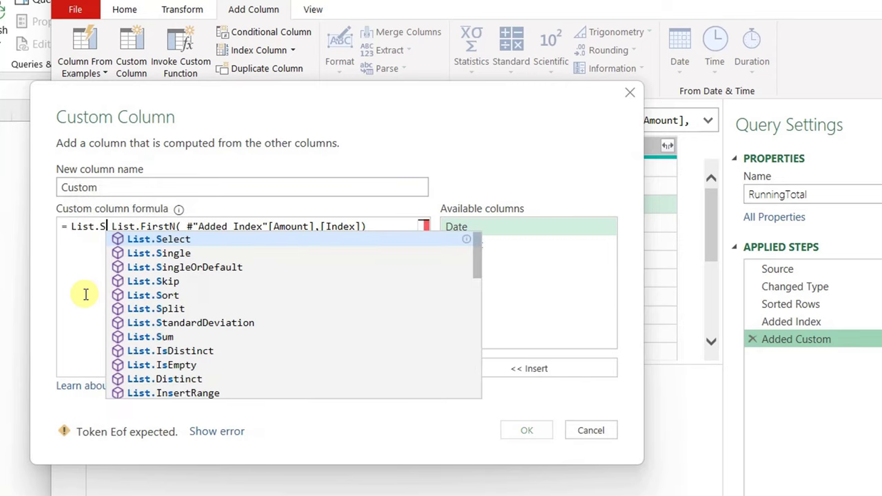
type("um(")
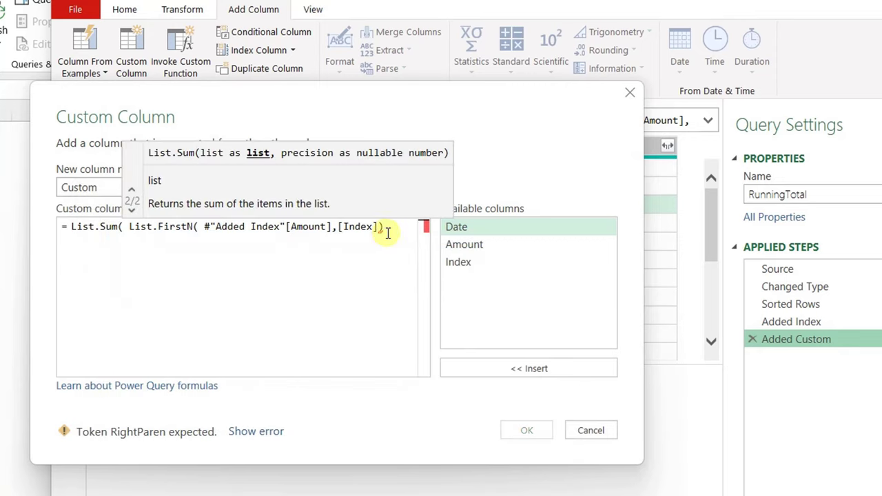
left_click(390, 228)
type(")")
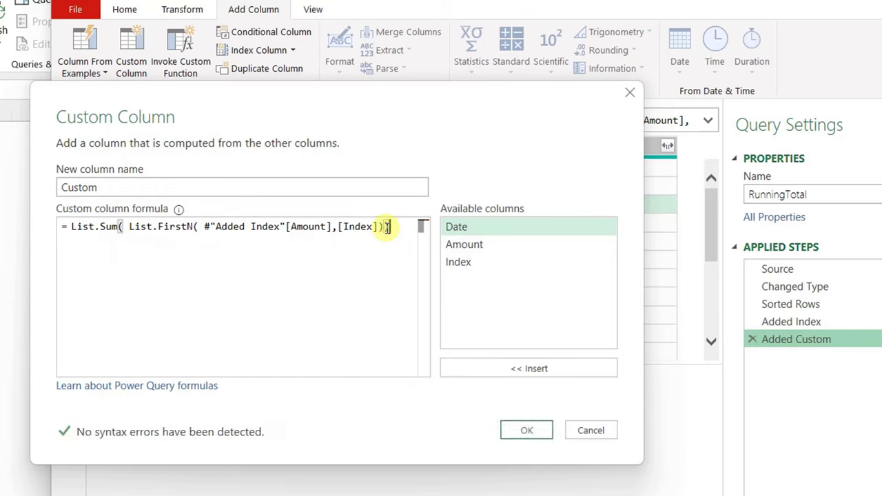
Rename the custom column to RT and apply the edited definition
left_click_drag(106, 188, 57, 186)
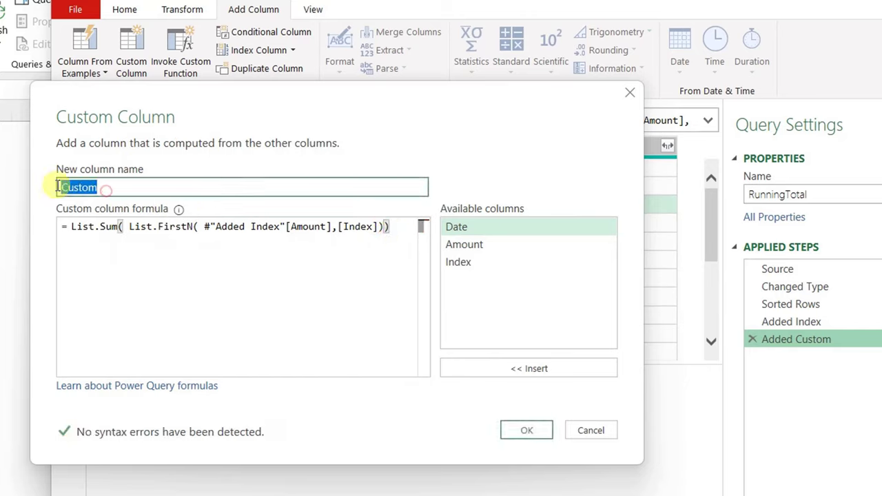
type("RT")
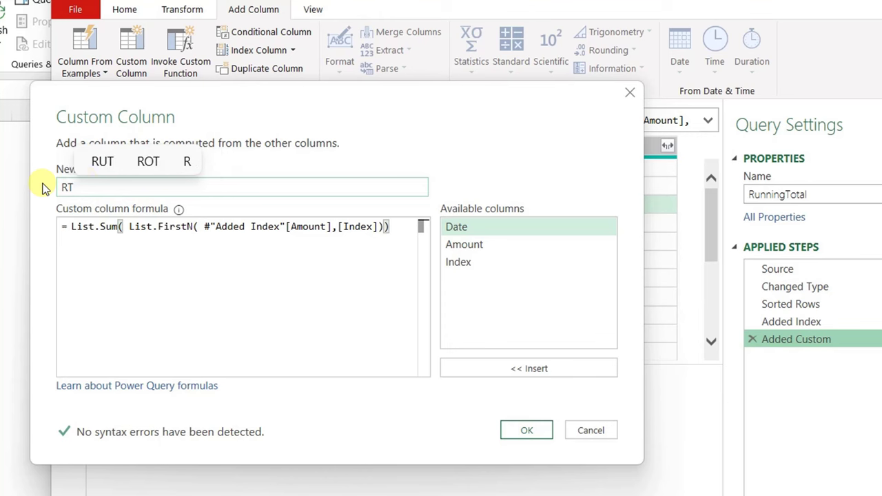
left_click(521, 433)
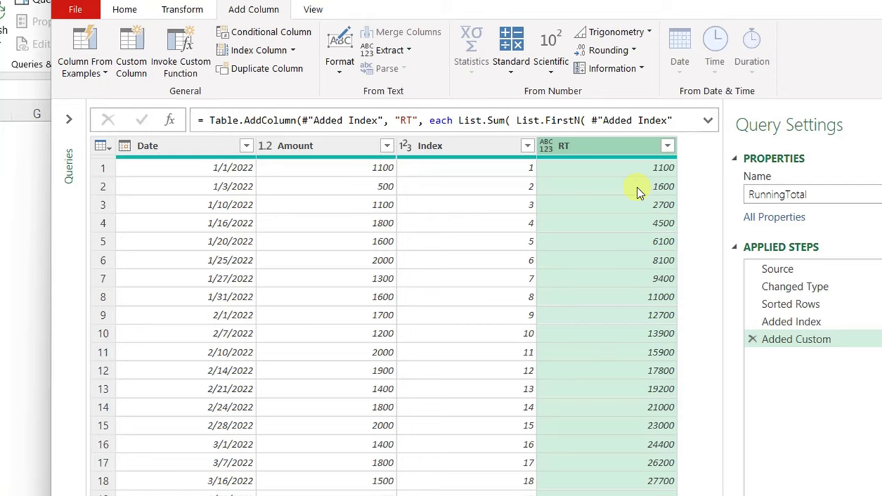
Add type number as the column type argument at the end of the RT column's Table.AddColumn formula
left_click(549, 150)
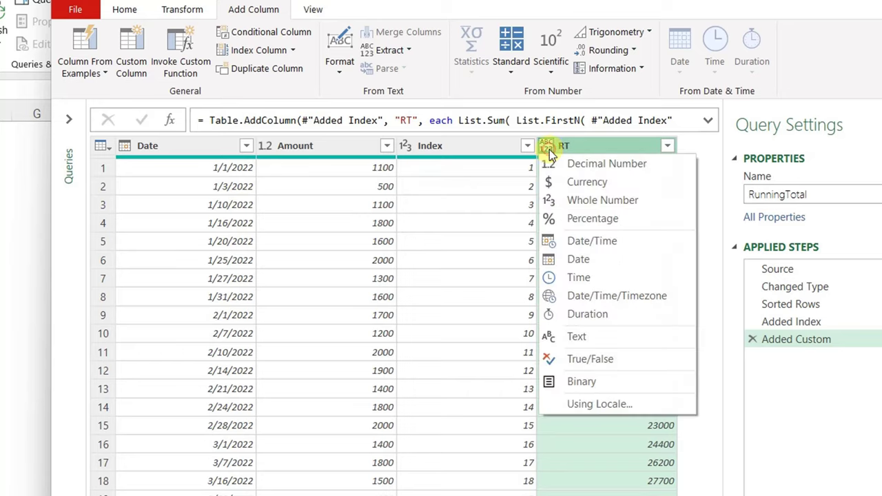
left_click(518, 14)
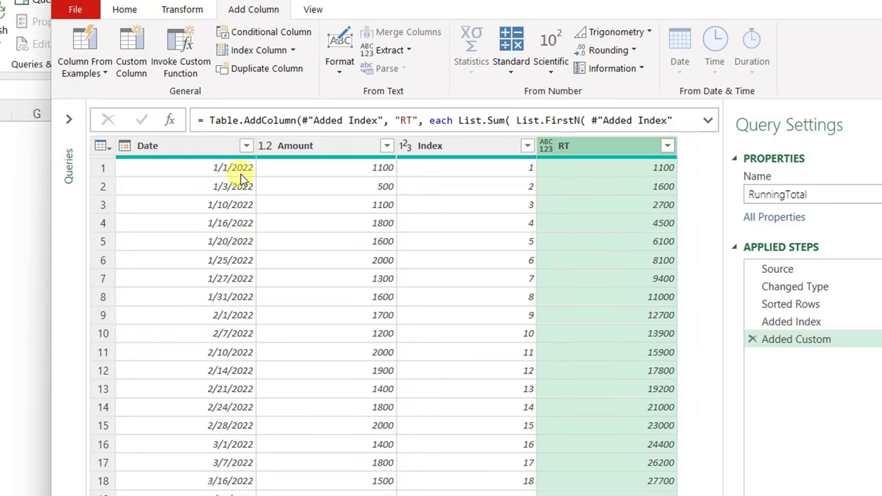
left_click(708, 121)
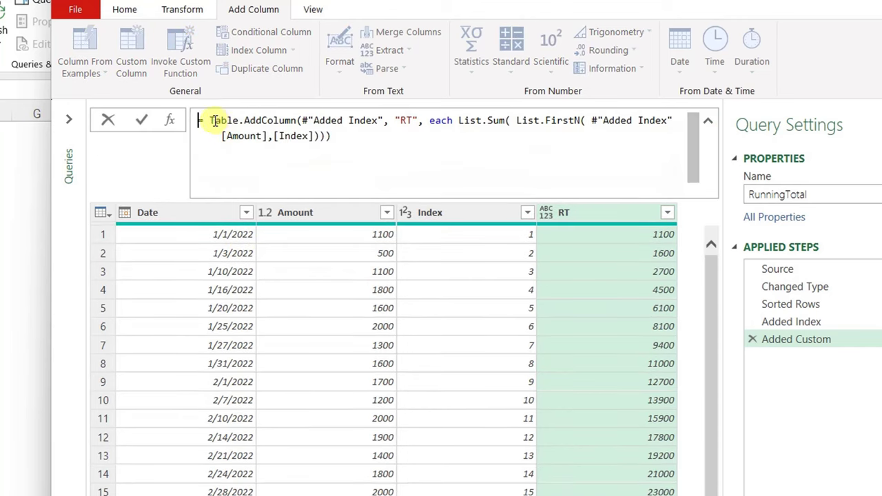
left_click_drag(207, 121, 296, 121)
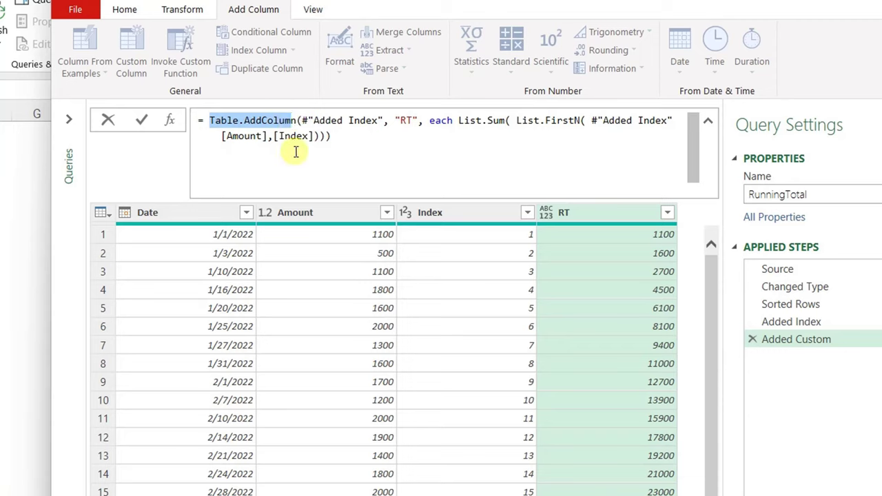
left_click(325, 136)
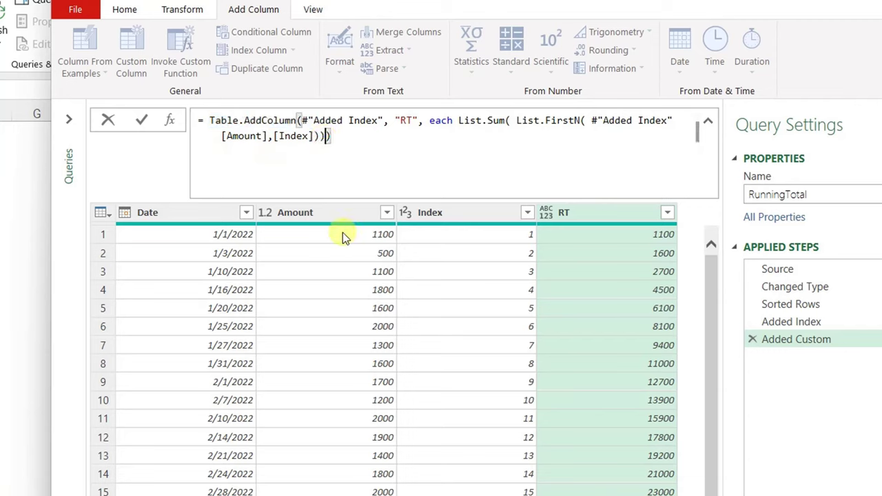
type(",")
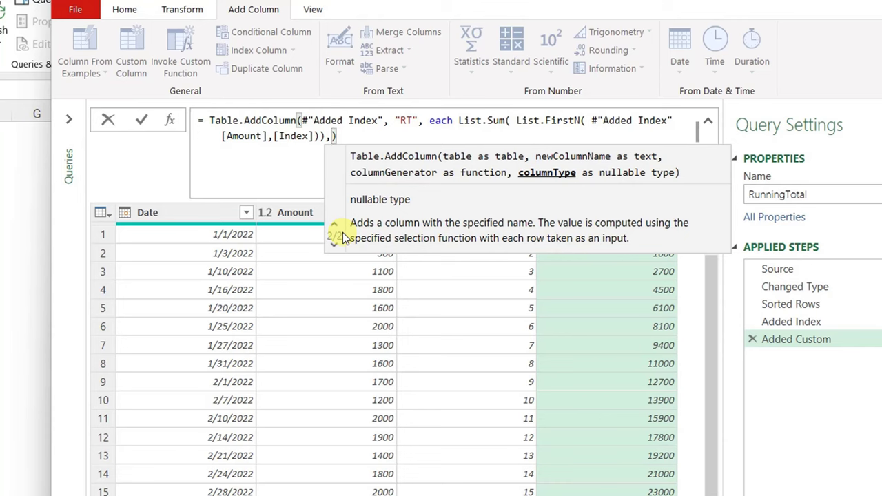
type(" type")
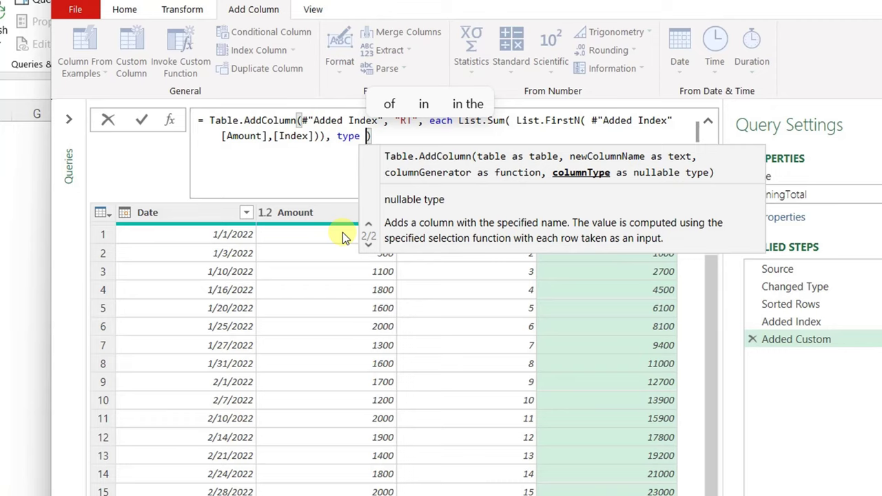
type("number")
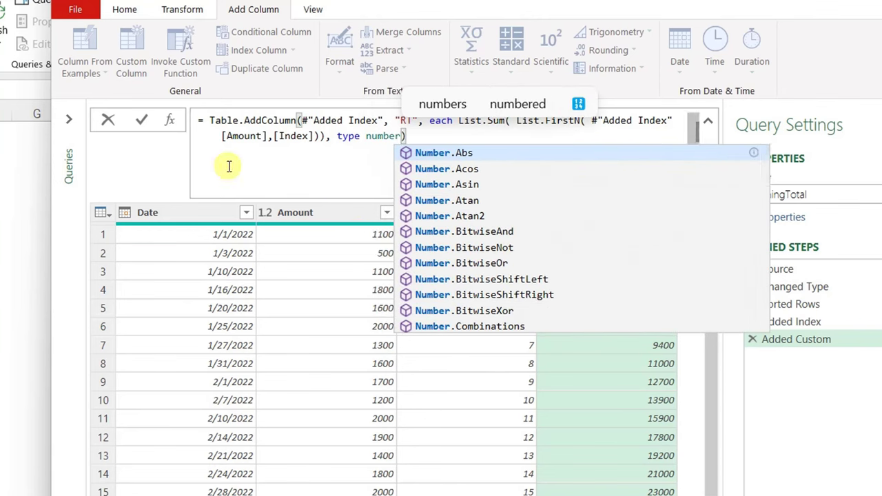
left_click(143, 121)
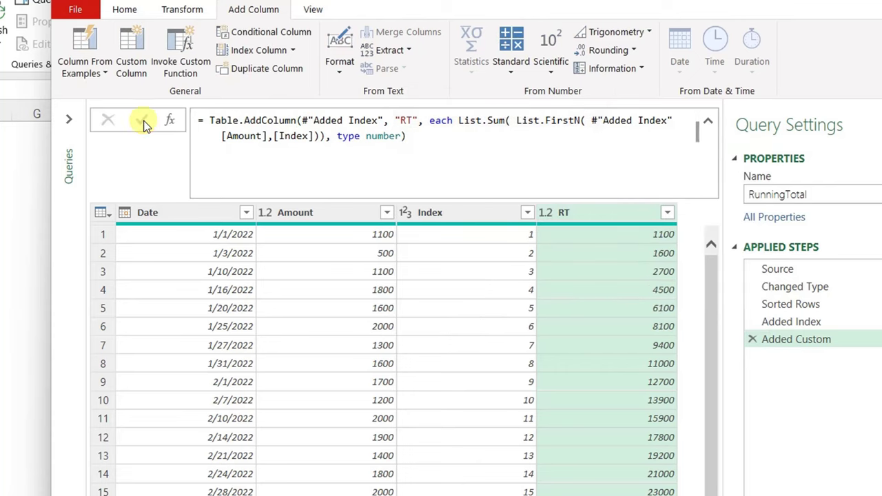
left_click(707, 122)
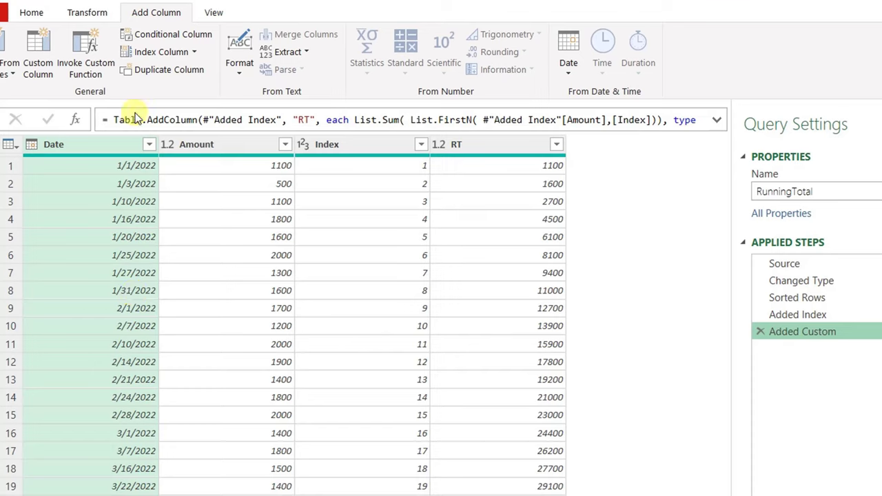
Add a Start of Month column derived from the Date column
left_click(569, 68)
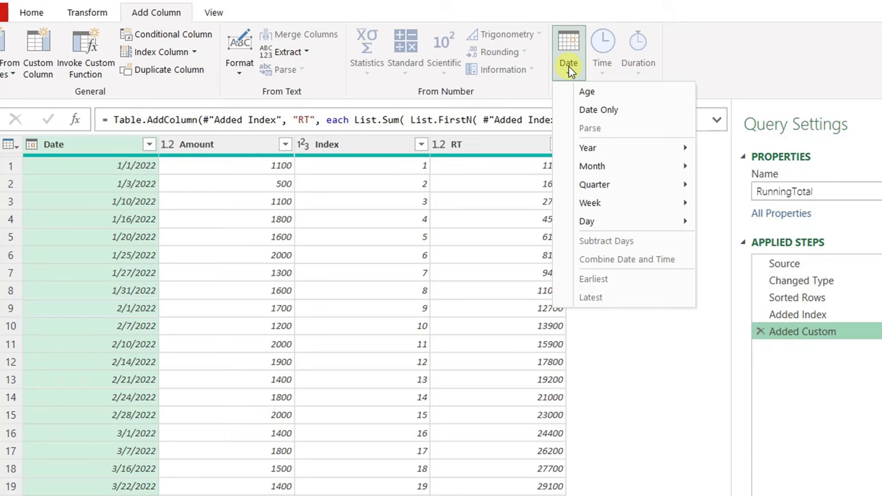
mouse_move(626, 167)
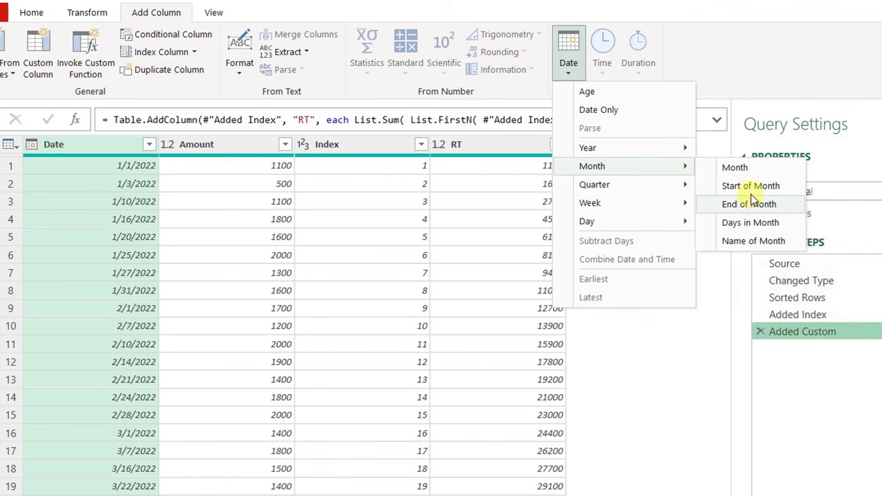
left_click(732, 186)
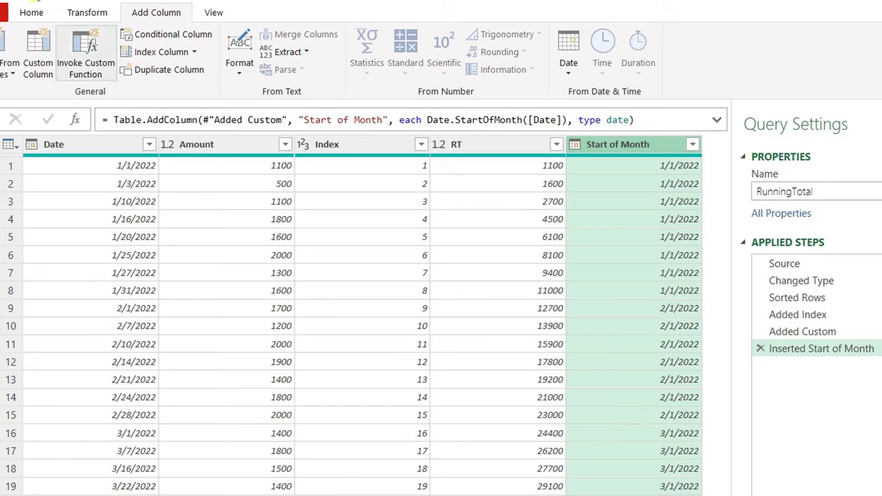
Add a custom column named MTR with the formula #"Inserted Start of Month"
left_click(38, 55)
left_click_drag(177, 187, 87, 183)
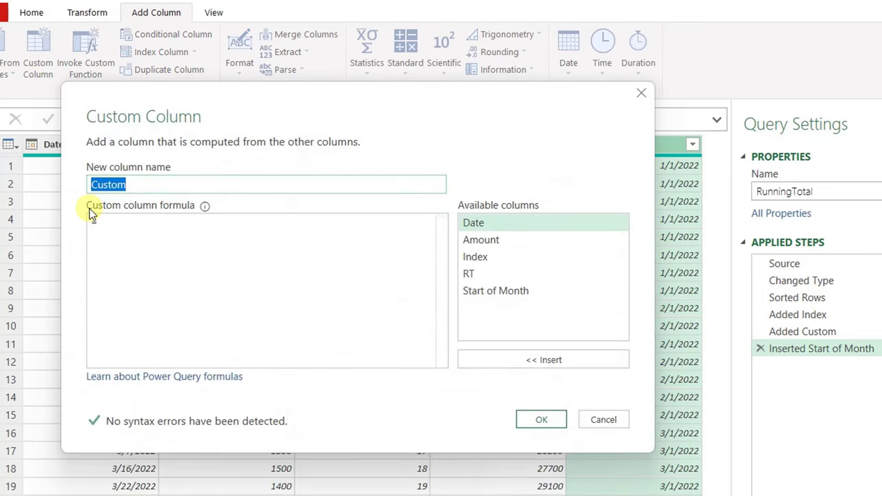
type("MTR")
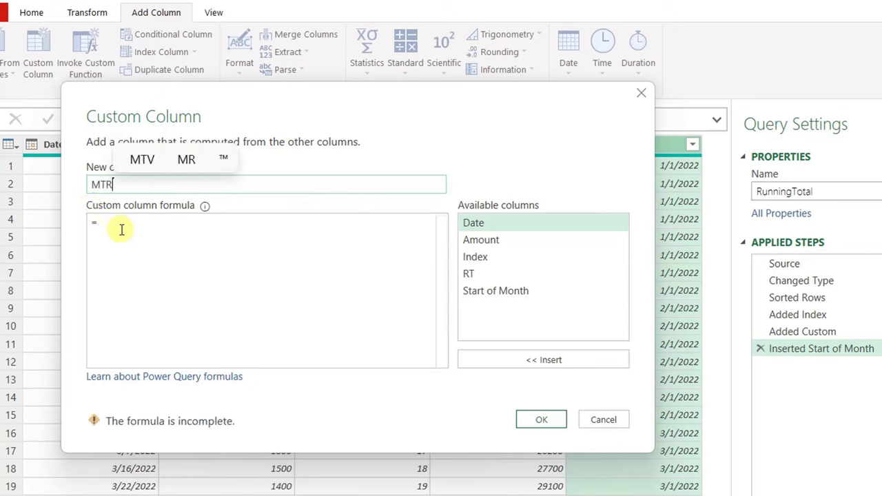
left_click(121, 229)
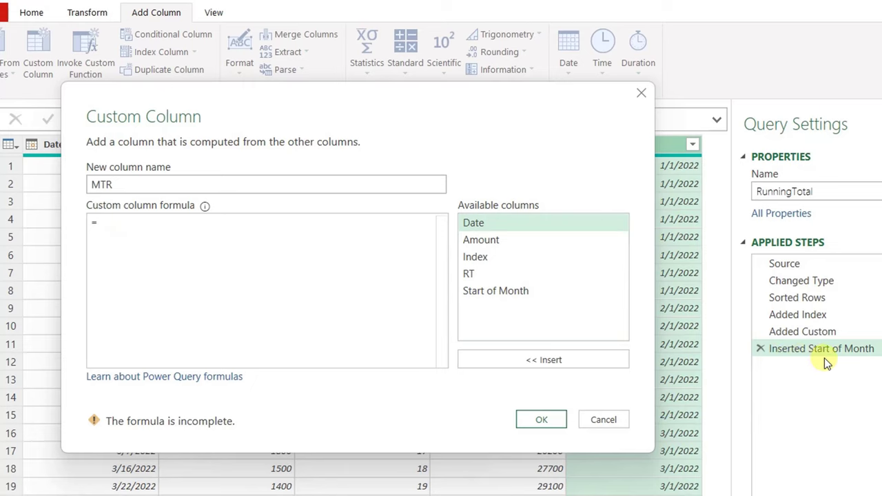
type("#\"Inserted Start of Month\"")
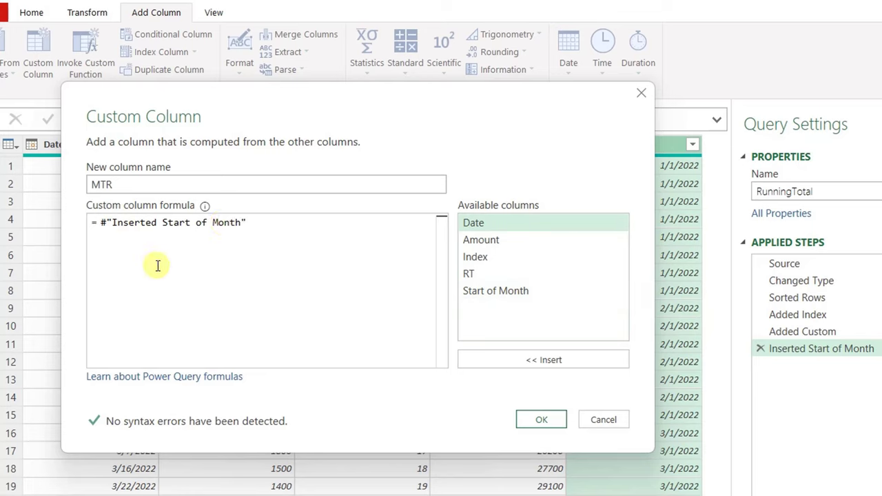
left_click(535, 422)
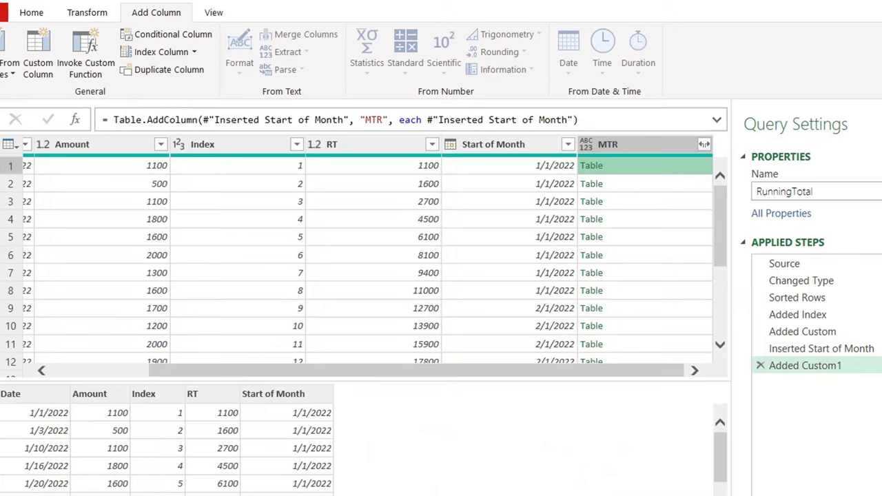
Edit the MTR custom column so its formula opens with Table.SelectRows( on a line above #"Inserted Start of Month"
left_click(871, 365)
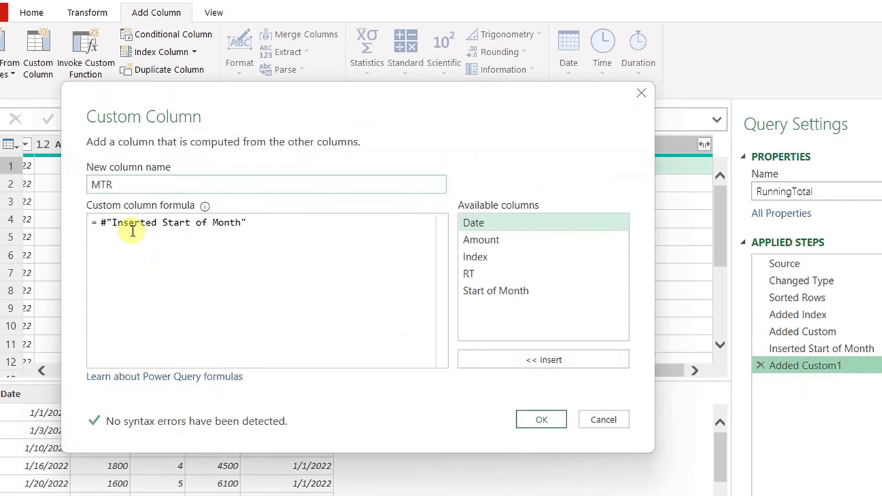
left_click(102, 223)
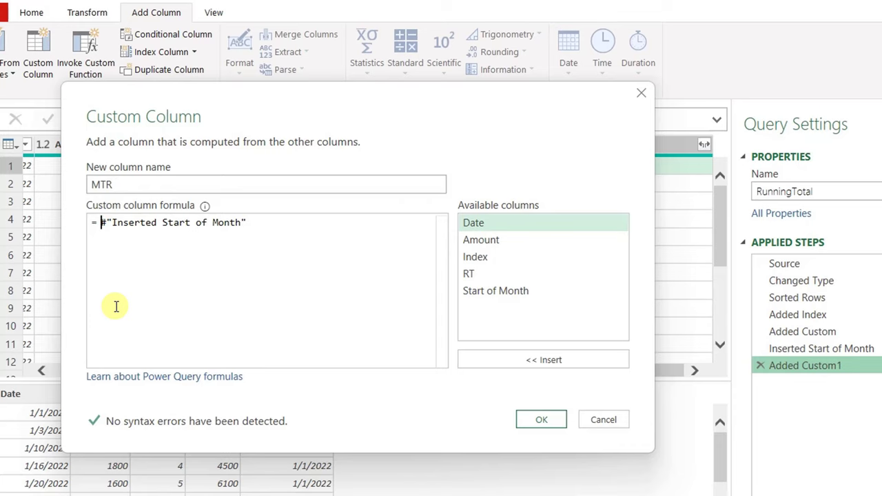
key("Return")
key("Up")
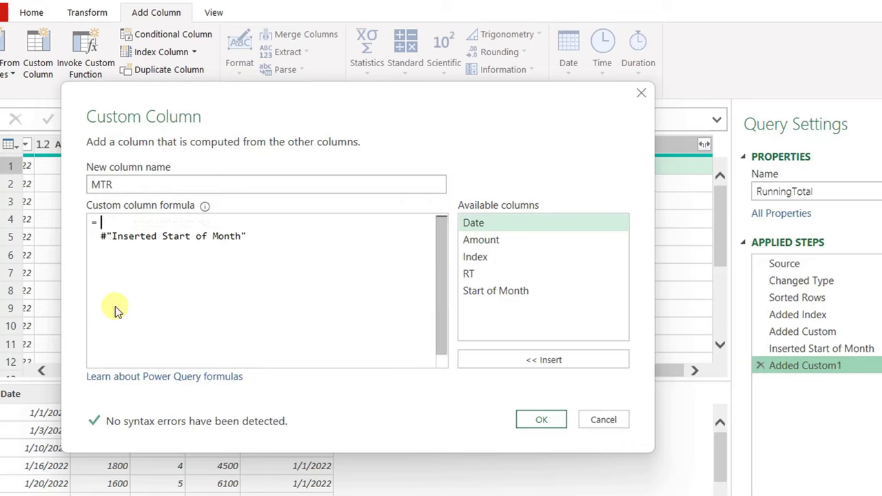
type("Table")
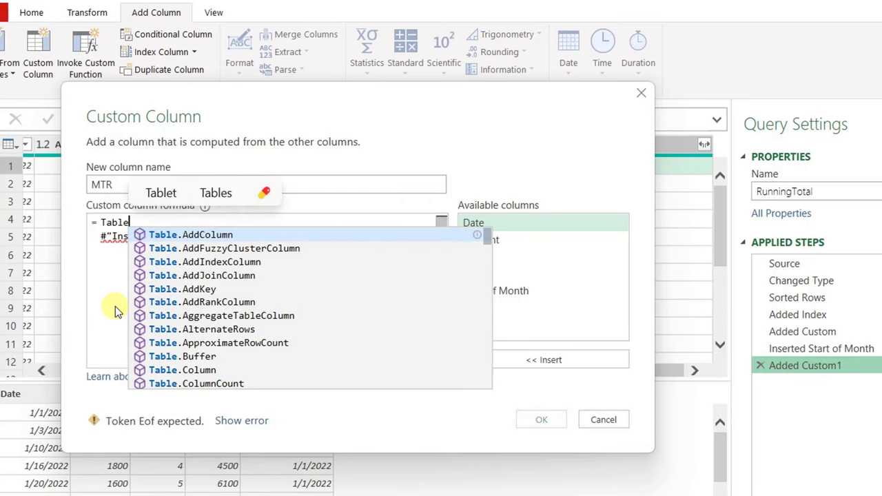
type(".Sq")
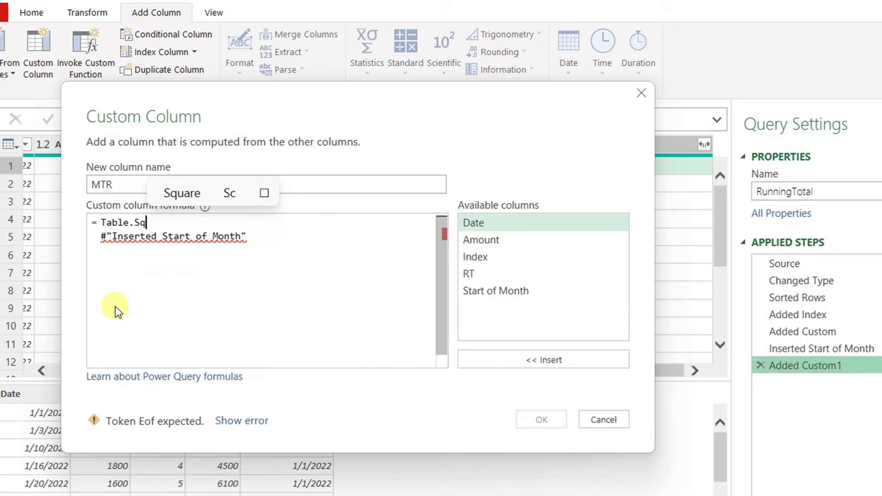
key("BackSpace")
type("electRows(")
key("Tab")
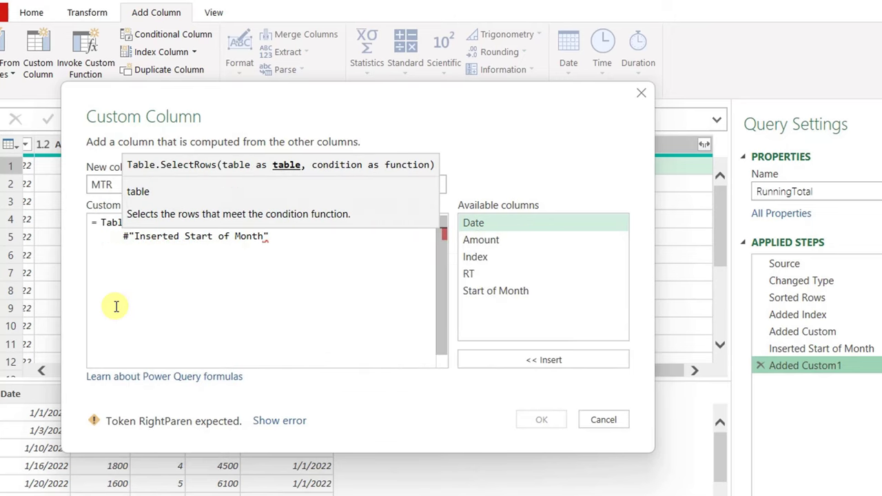
Add a comma and the function declaration (IT)=> after #"Inserted Start of Month" as the second Table.SelectRows argument
left_click(289, 239)
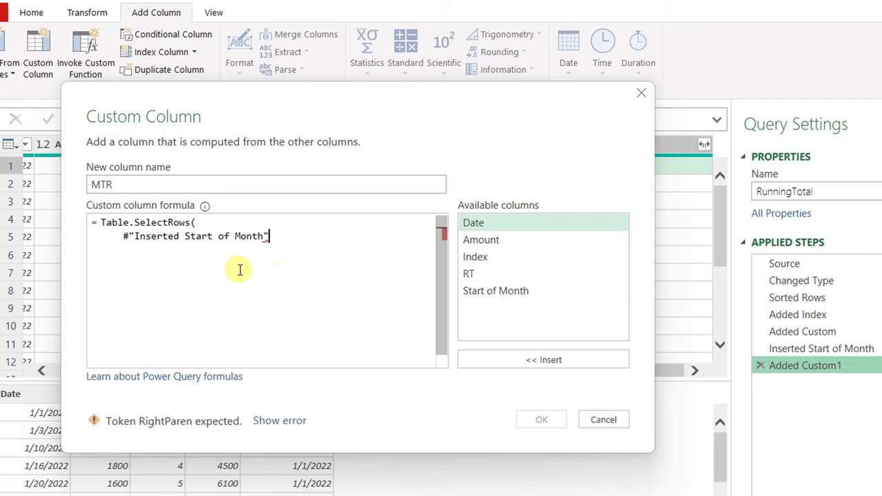
type(",")
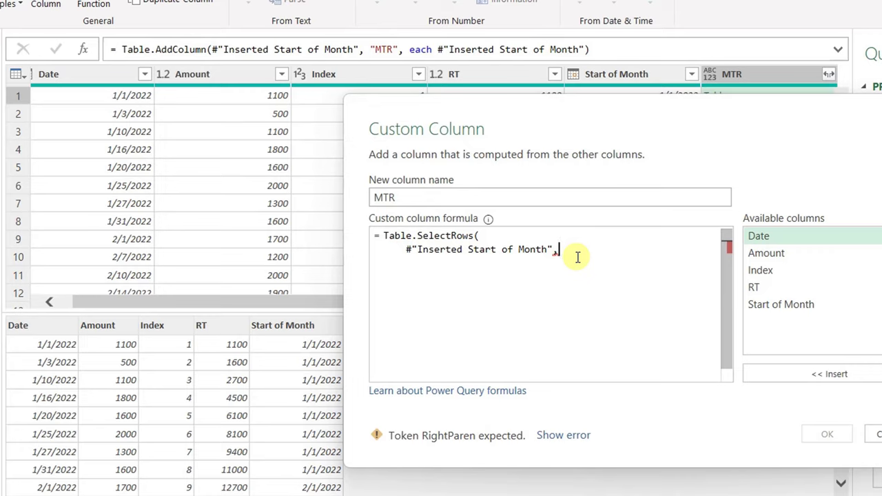
type("(")
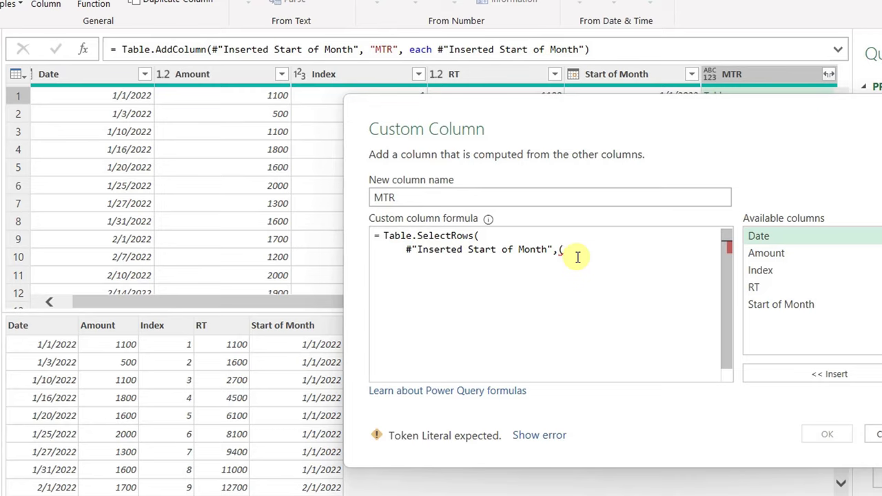
type("I")
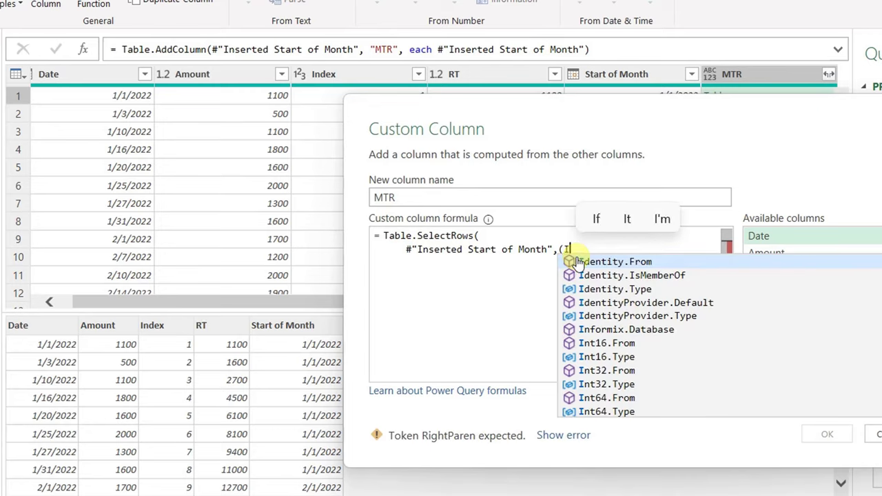
type("T)")
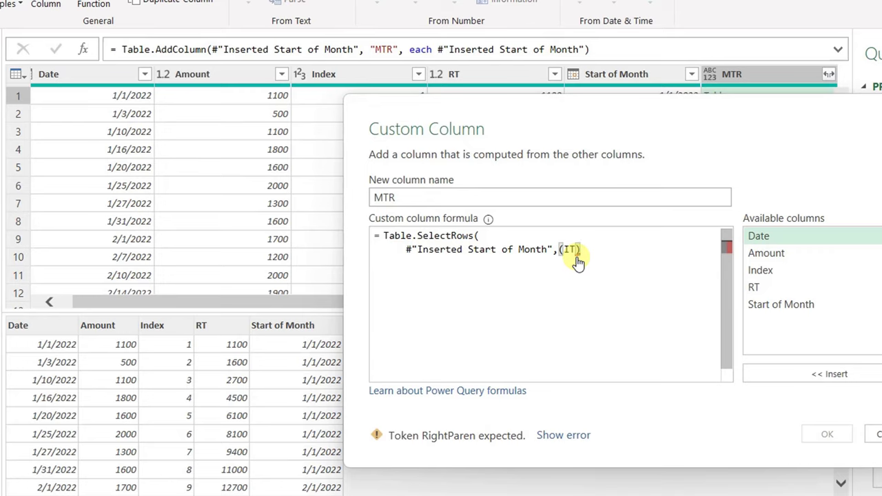
type("=>")
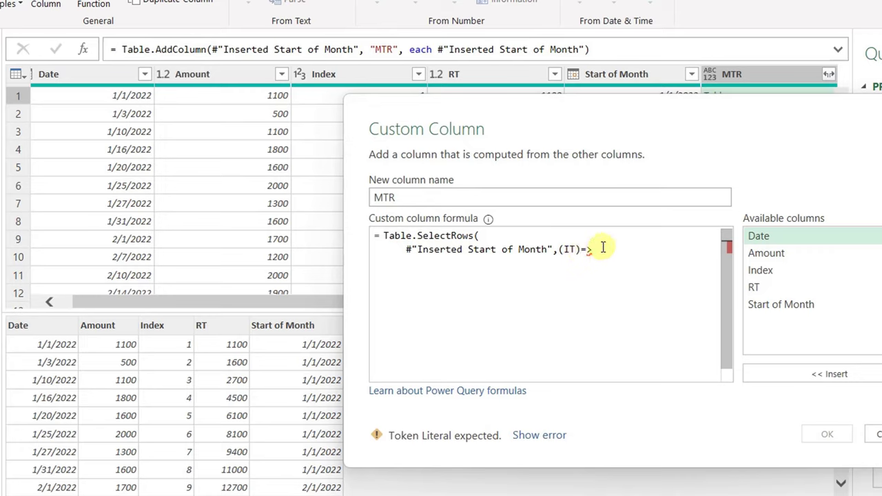
left_click_drag(605, 248, 582, 250)
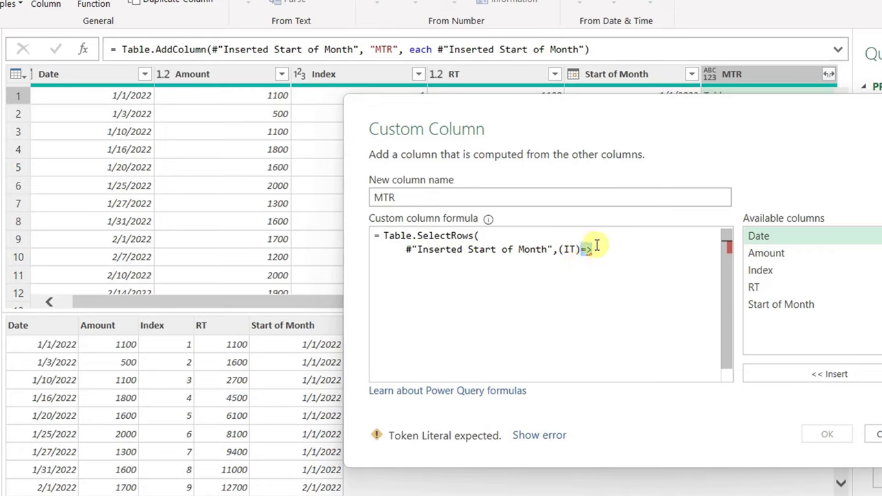
left_click(607, 279)
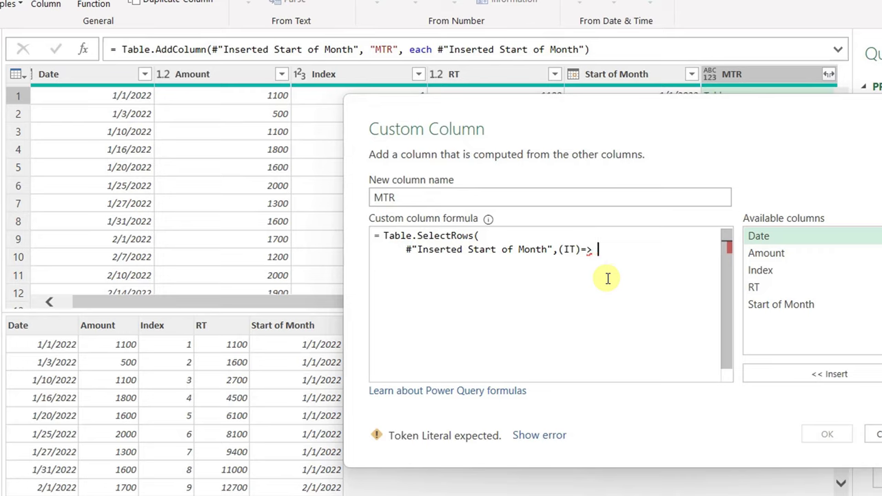
Begin the row condition after (IT)=> with the comparison IT[Date]<=
type("IT")
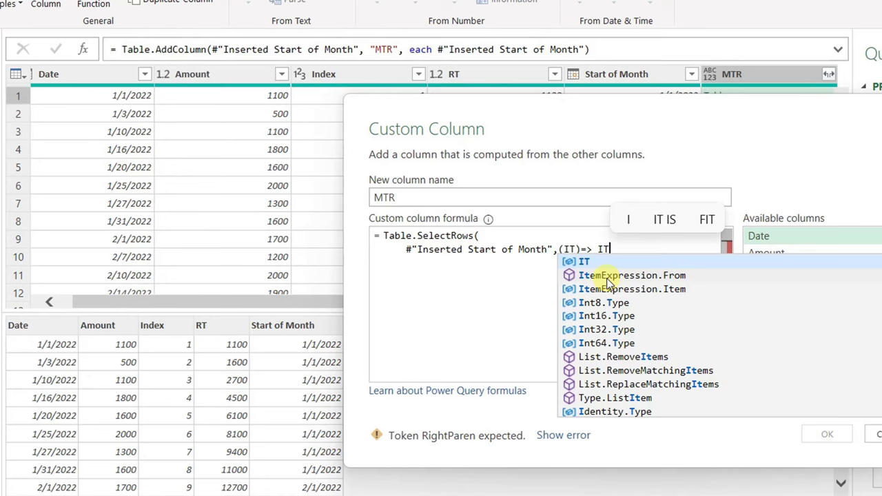
type("[D")
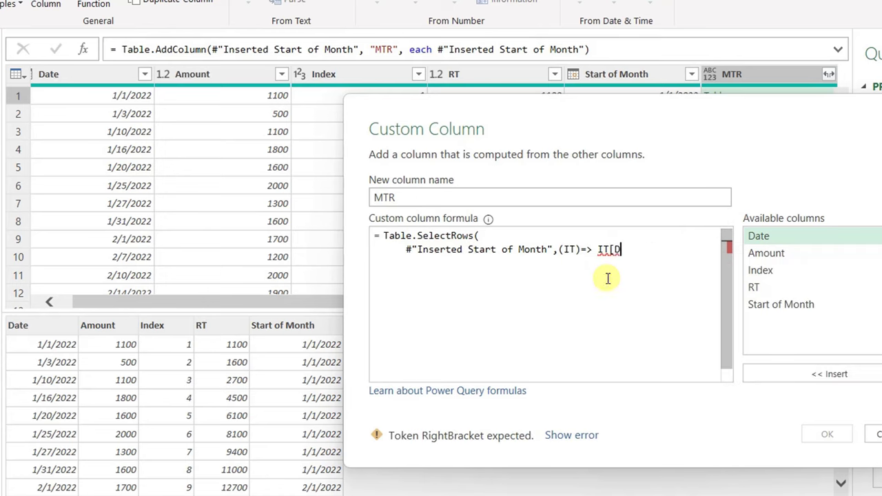
type("ate")
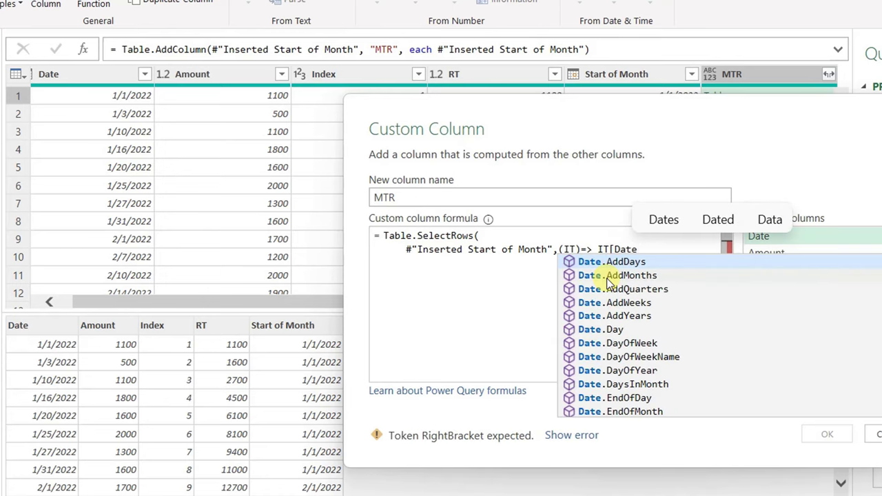
type("]")
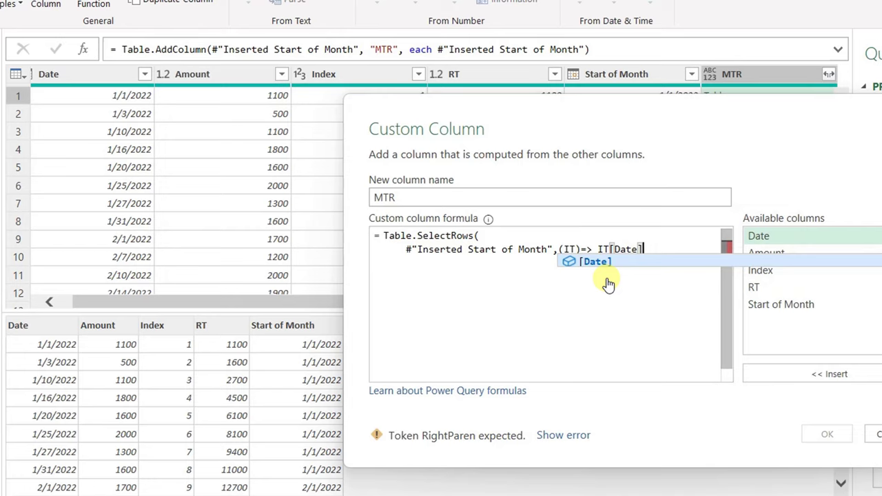
mouse_move(607, 247)
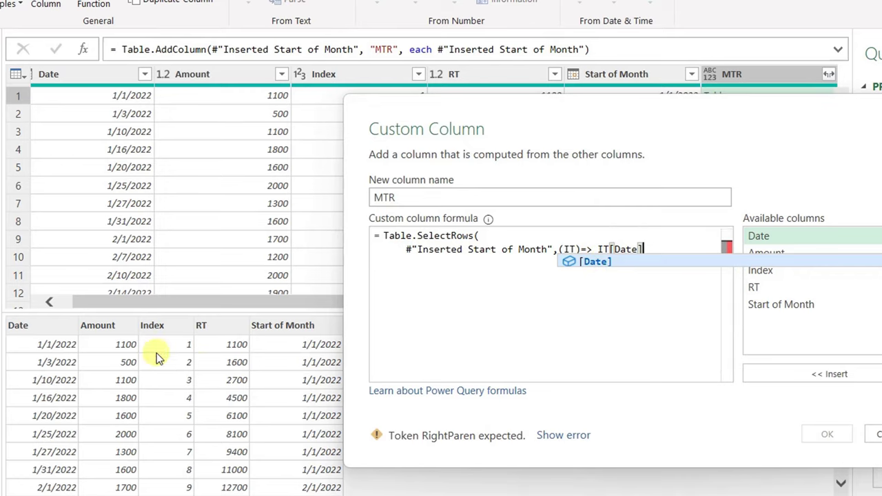
left_click_drag(570, 113, 582, 147)
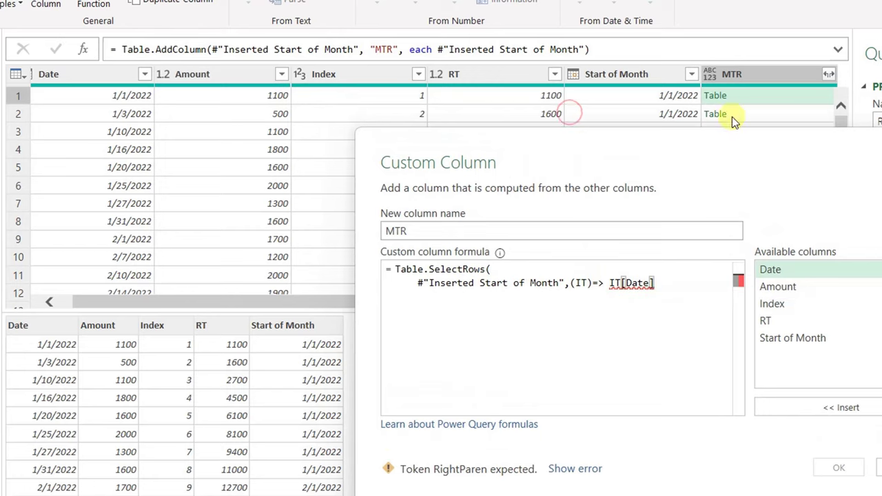
left_click(660, 283)
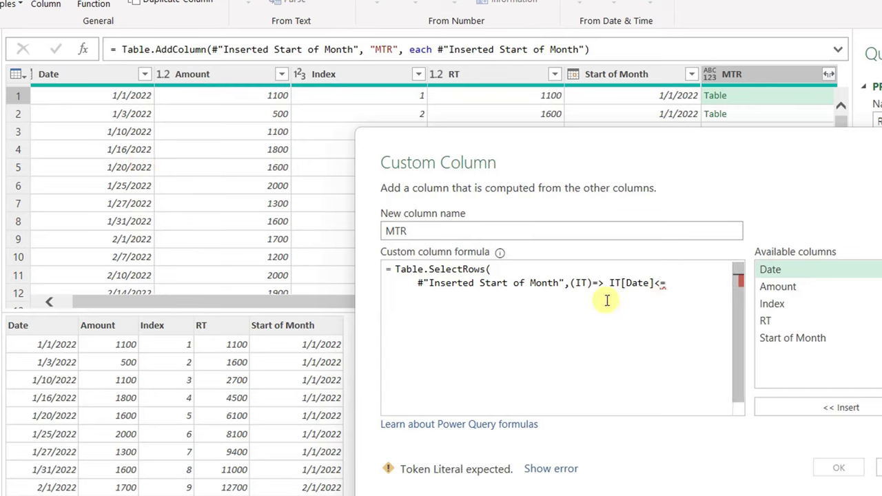
left_click(595, 283)
type(">")
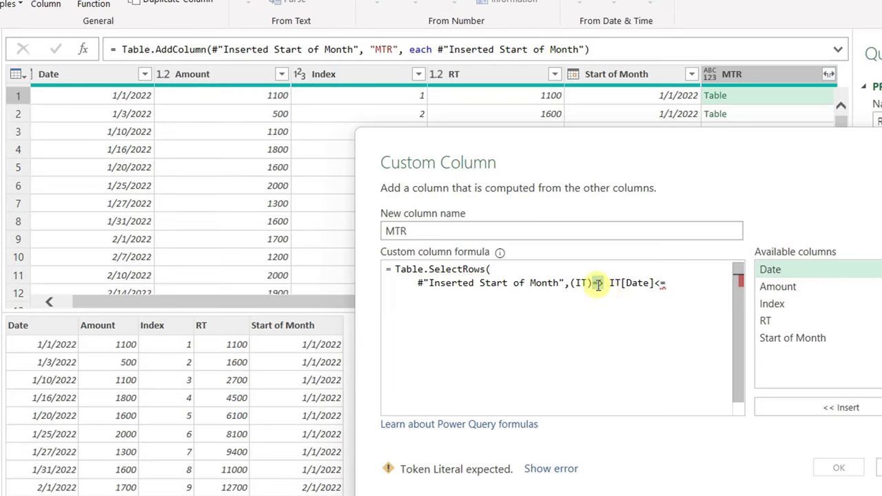
double_click(597, 283)
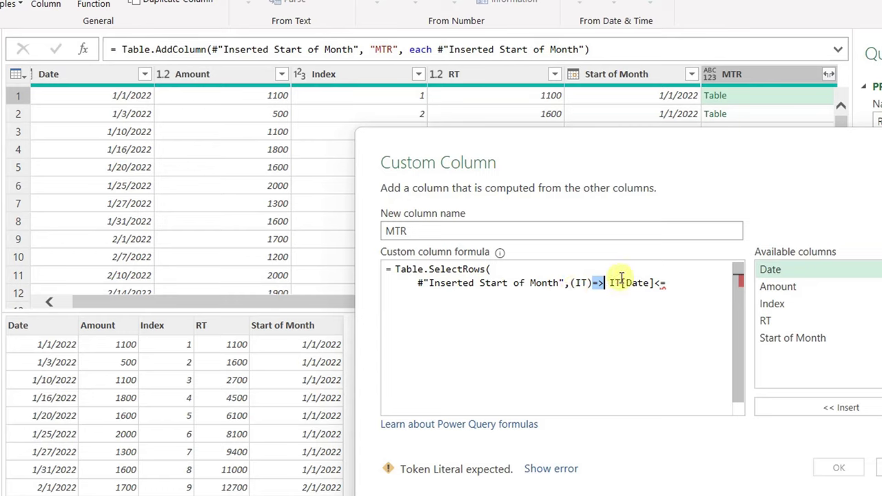
left_click(680, 282)
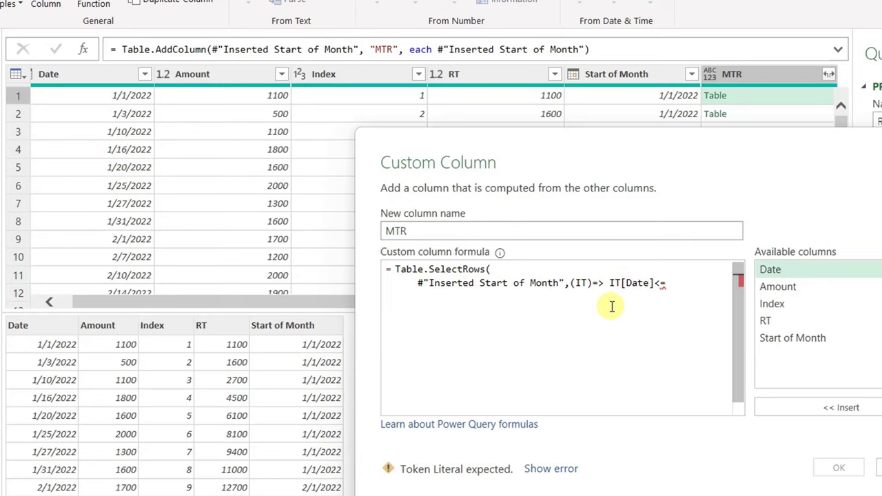
Complete the comparison with the current row's [Date] column, close the Table.SelectRows parenthesis and apply the MTR formula
double_click(788, 270)
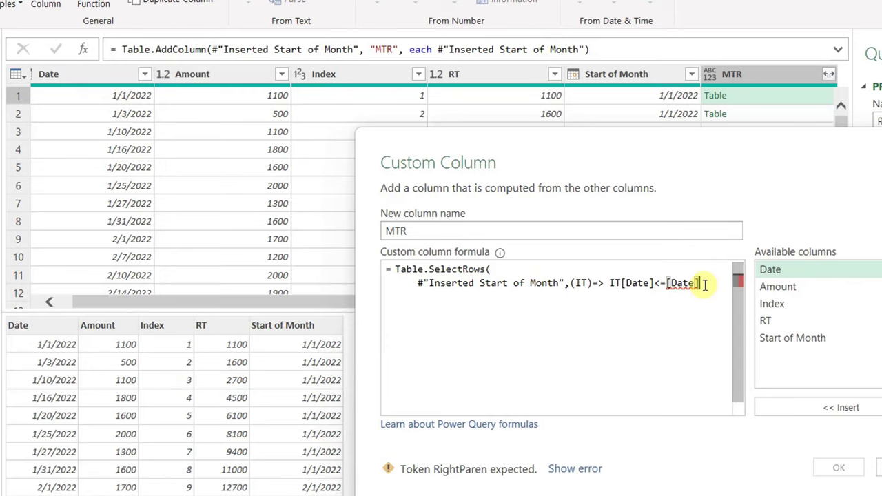
type(")")
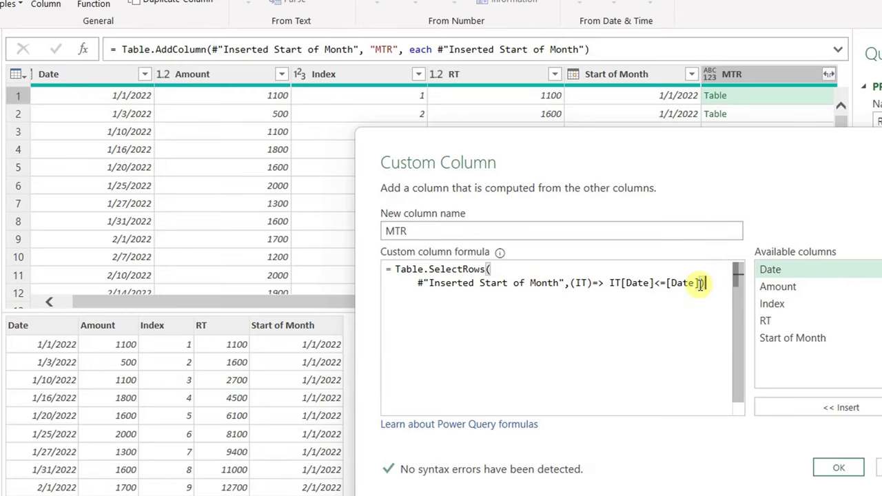
left_click(835, 474)
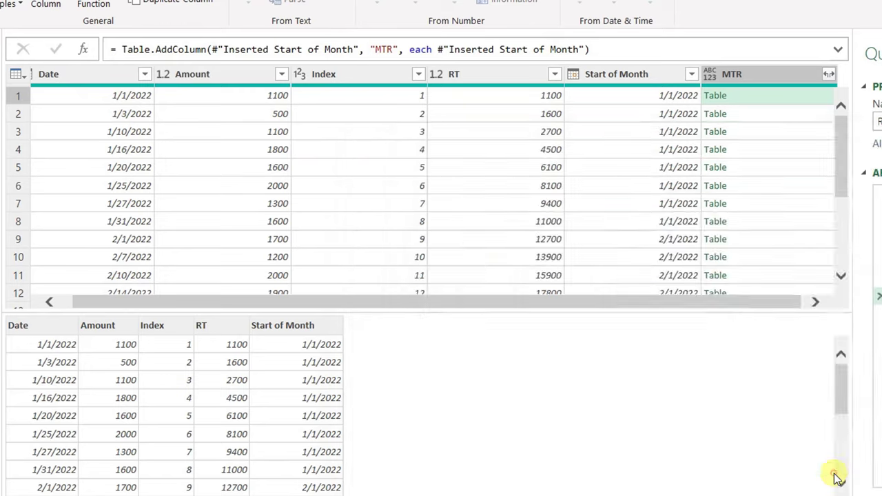
Examine the nested MTR tables of the first four rows and the last row to check which dates each includes
left_click(796, 99)
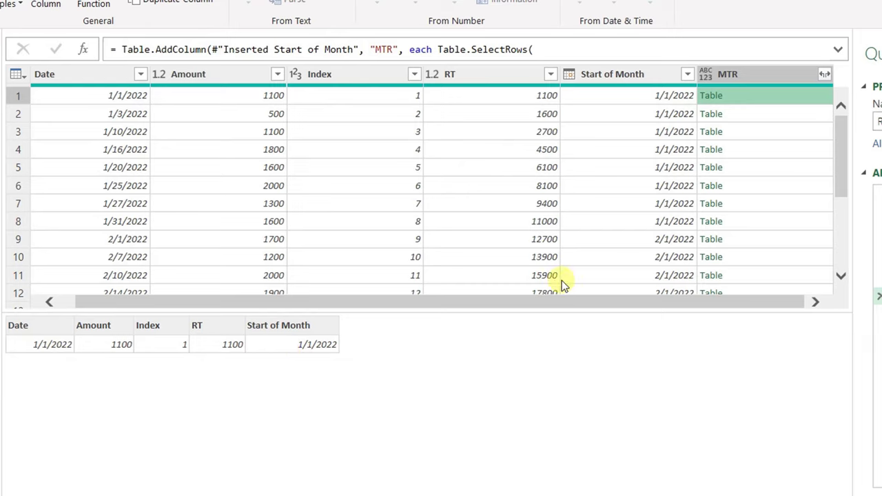
left_click(783, 114)
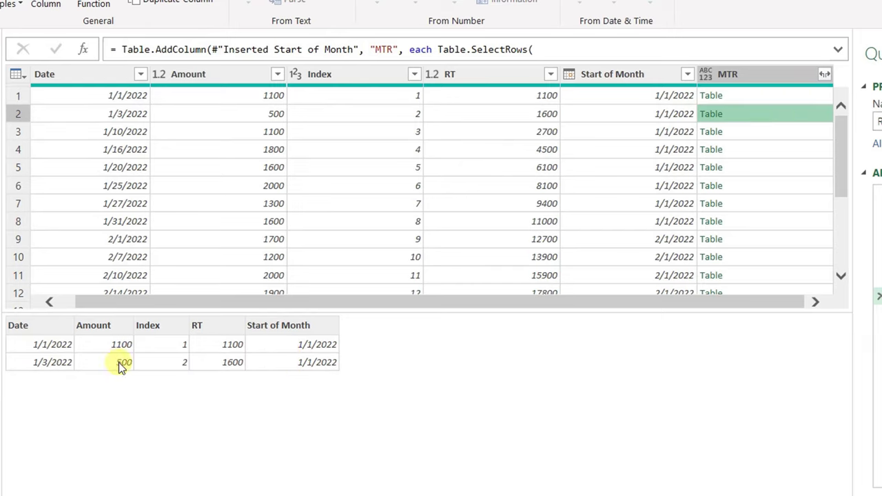
left_click(809, 132)
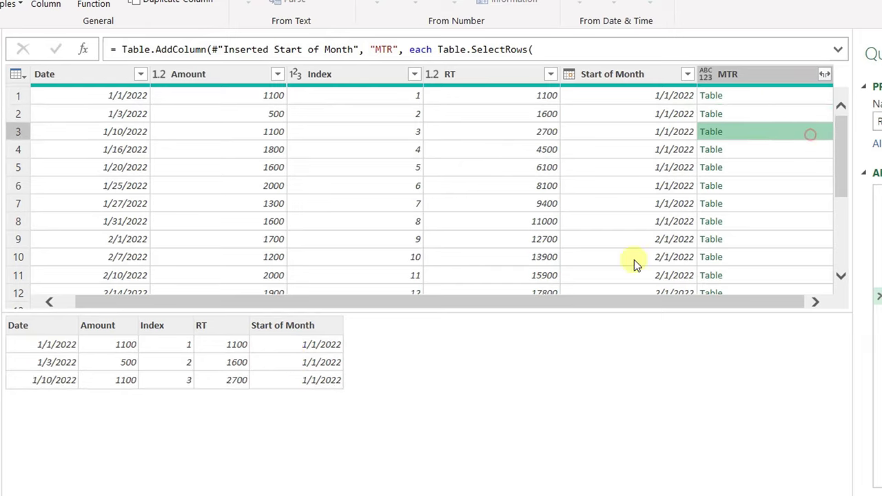
left_click(799, 150)
scroll(739, 212, "down", 3)
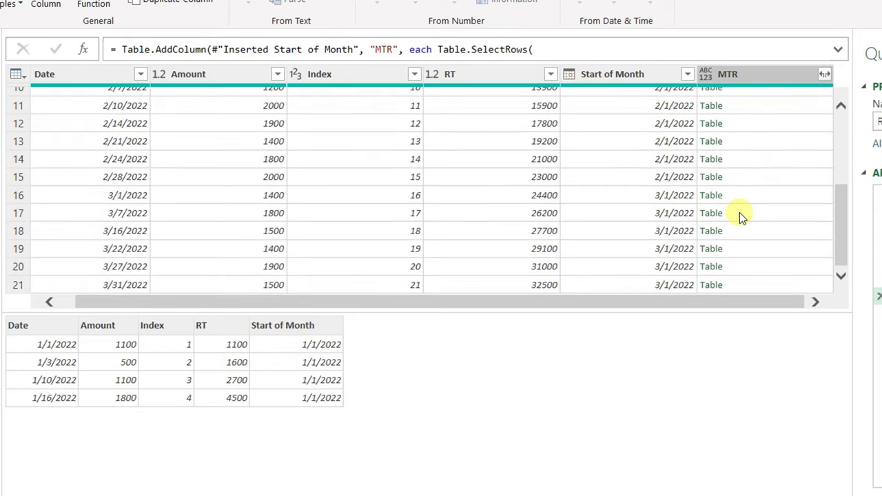
left_click(773, 285)
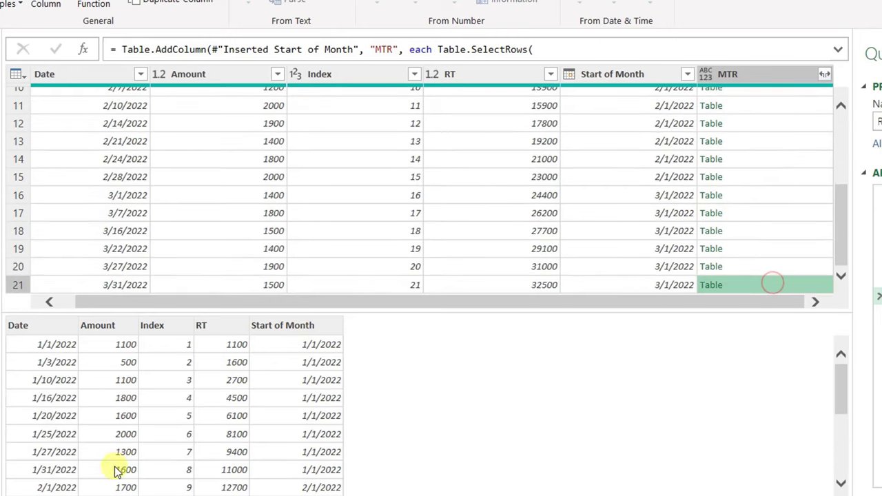
scroll(182, 431, "down", 1)
scroll(183, 431, "down", 3)
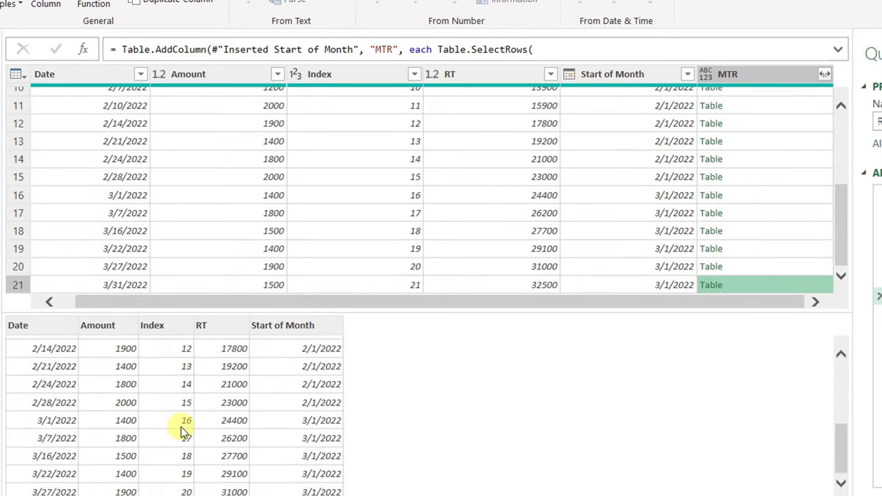
scroll(182, 431, "up", 4)
scroll(846, 218, "up", 1)
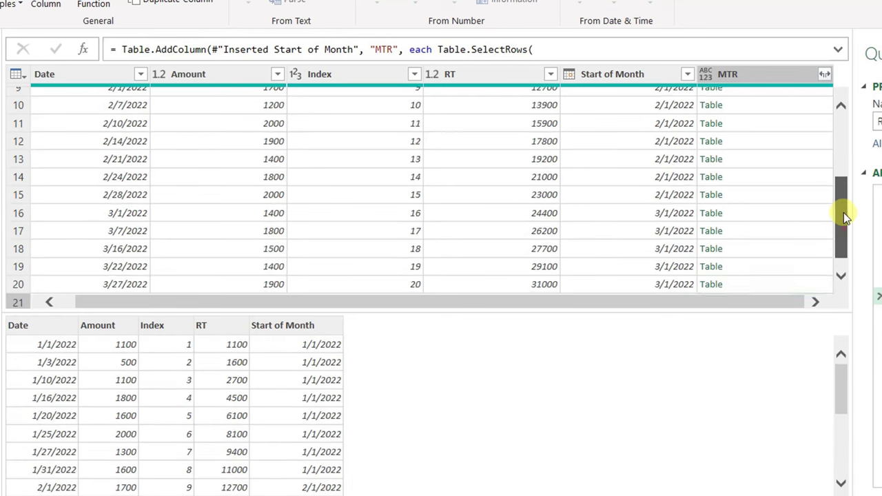
left_click_drag(846, 217, 847, 128)
left_click(813, 98)
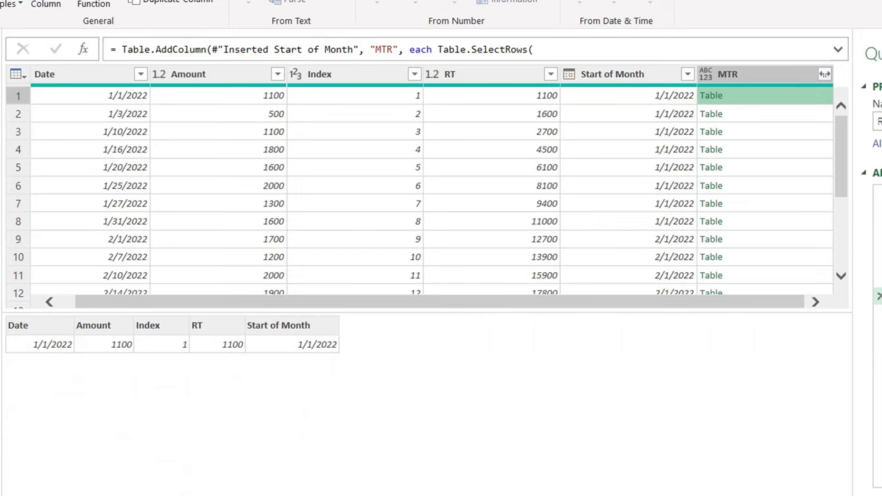
Reopen the MTR formula, add the and operator after <=[Date], and break the Table.SelectRows arguments onto separate lines
left_click(881, 296)
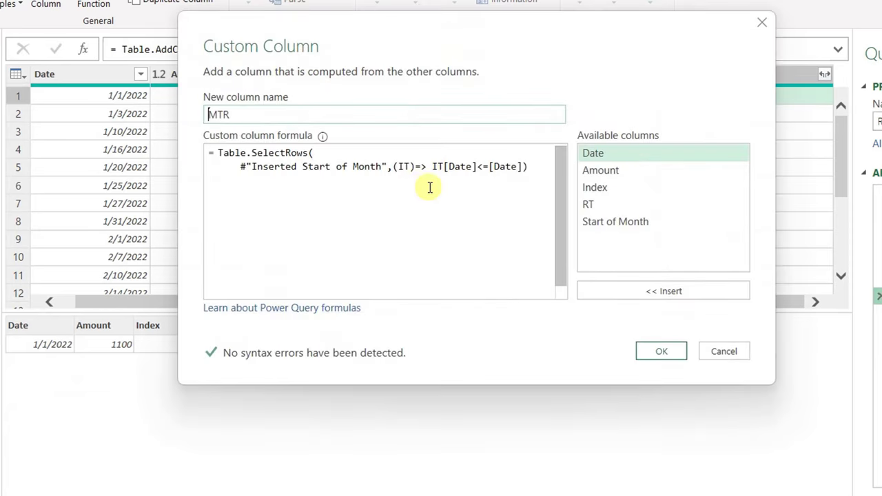
left_click(523, 166)
type(")")
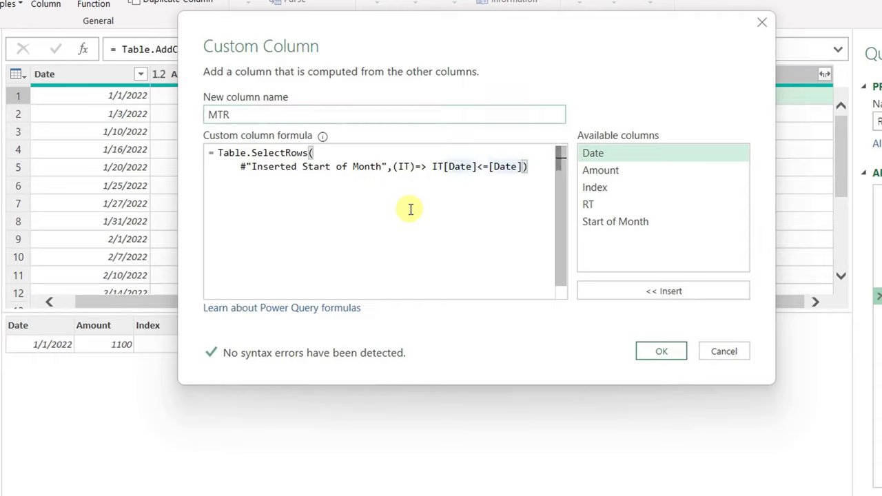
type(" and")
key("Return")
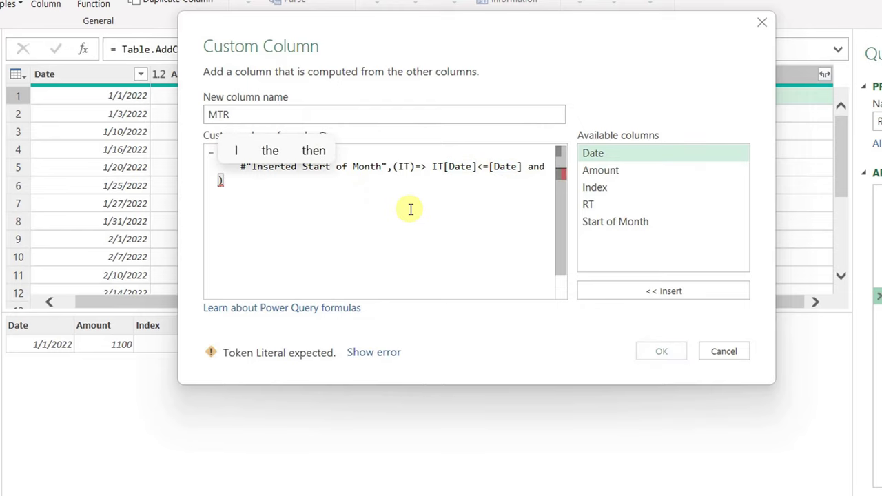
key("Tab")
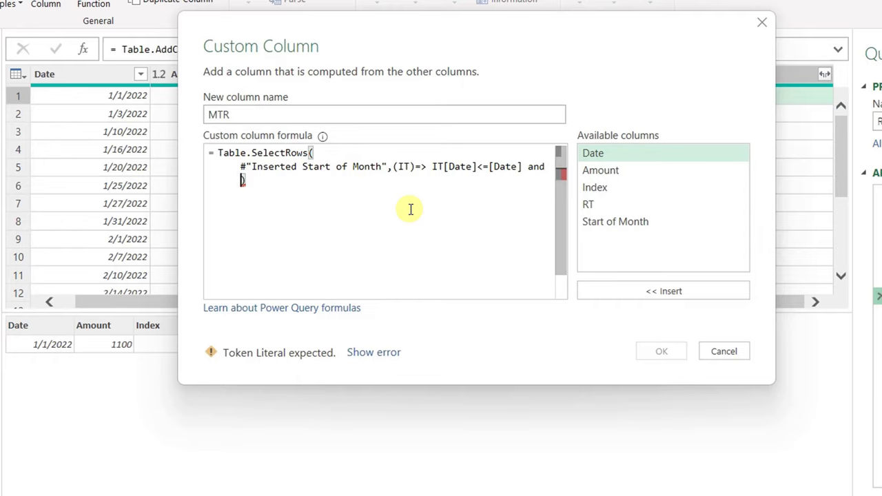
key("Return")
key("End")
key("Return")
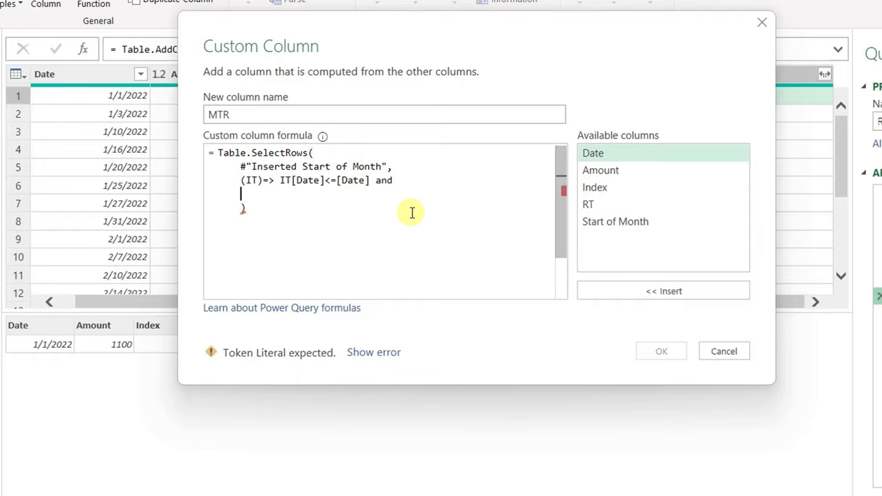
Add the second row condition IT[Date]>=[Start of Month] after and, and apply the MTR formula
type("I")
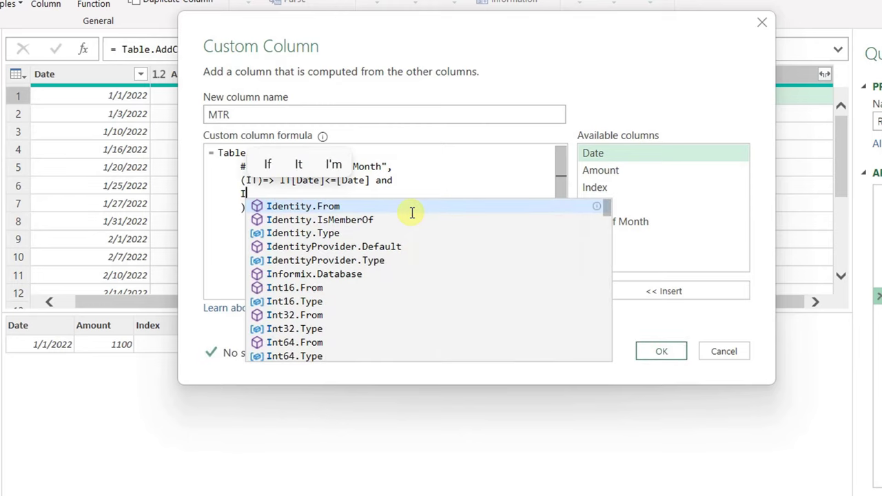
type("T")
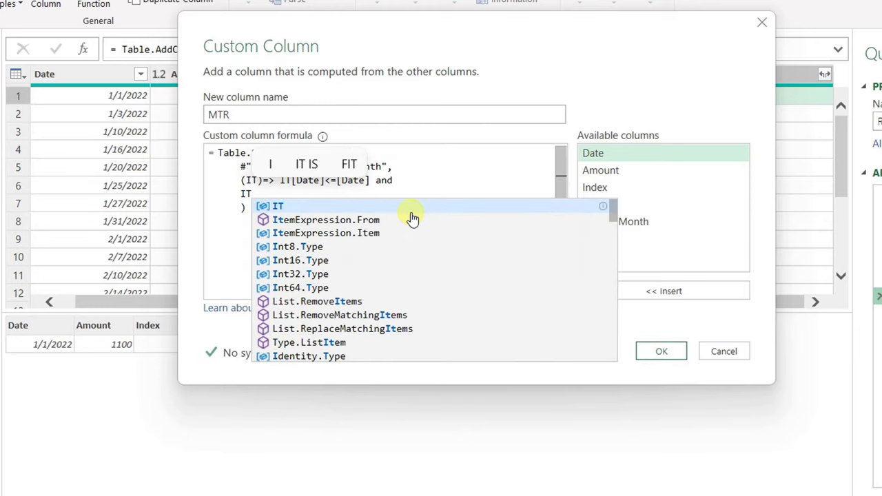
type("[")
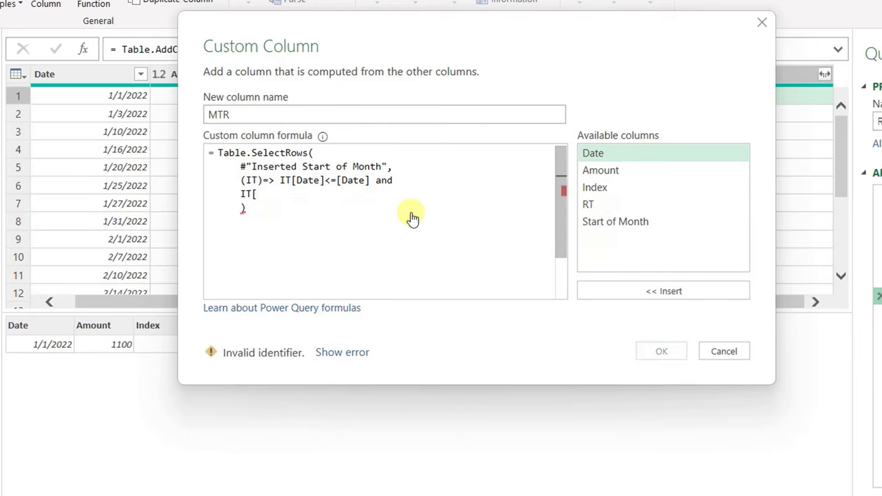
type("Date]")
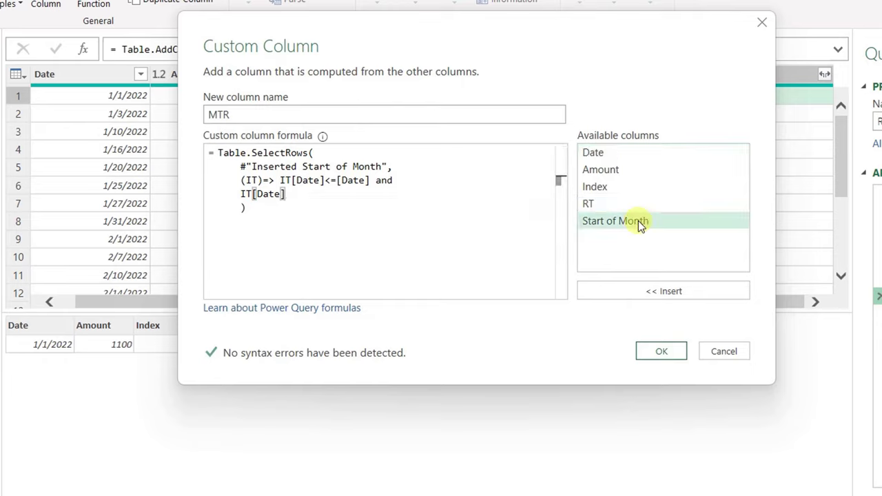
type(">=")
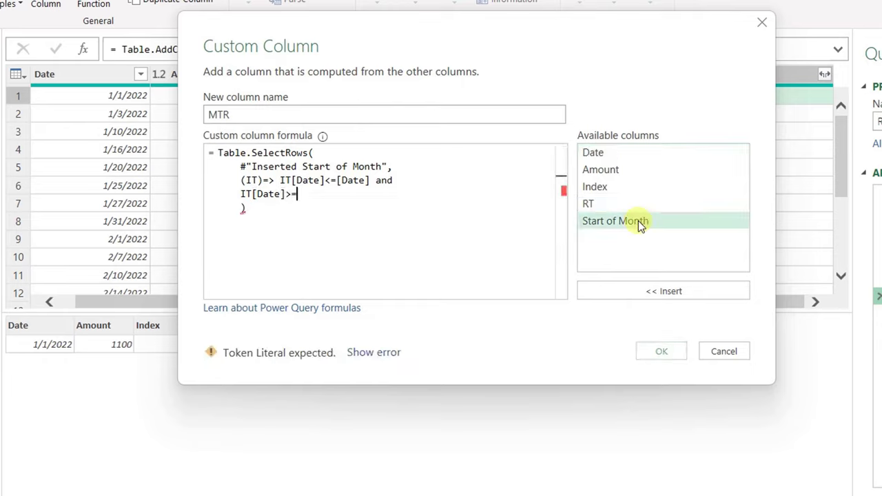
double_click(638, 220)
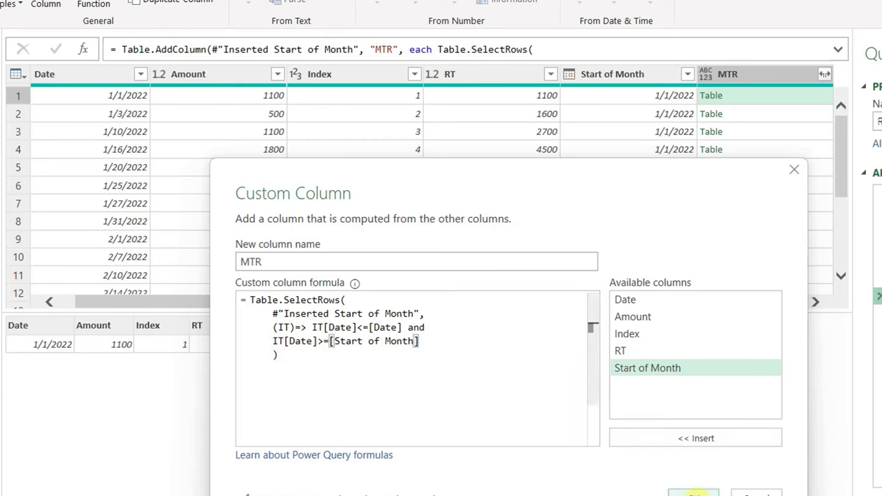
left_click(694, 494)
Examine the nested MTR tables for 1/1/2022, 1/31/2022, 2/1/2022 and the last row to check which dates each includes
left_click(810, 98)
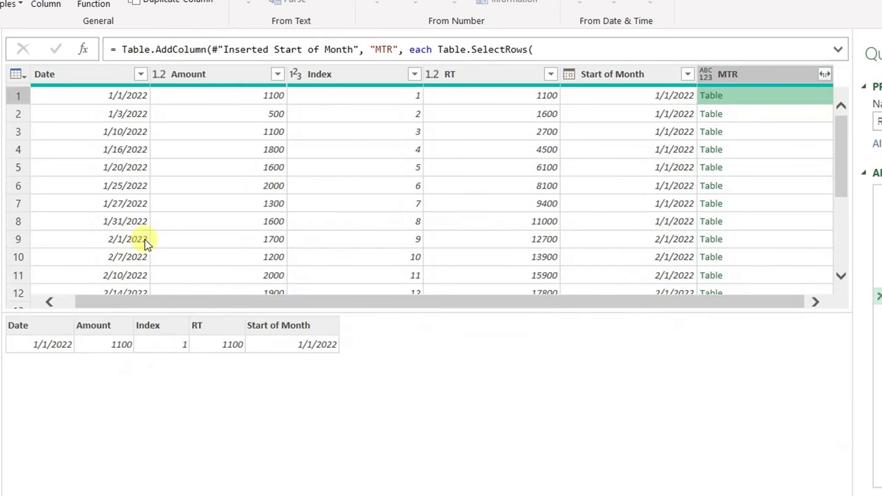
left_click(780, 241)
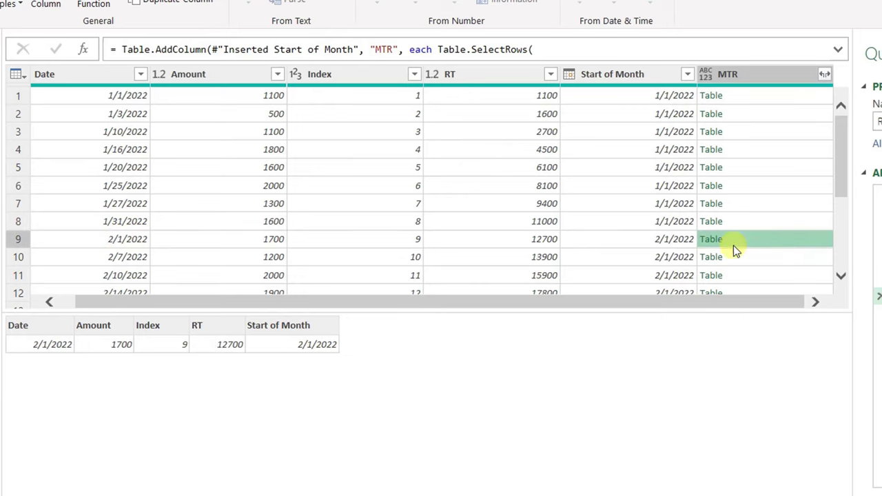
left_click(778, 222)
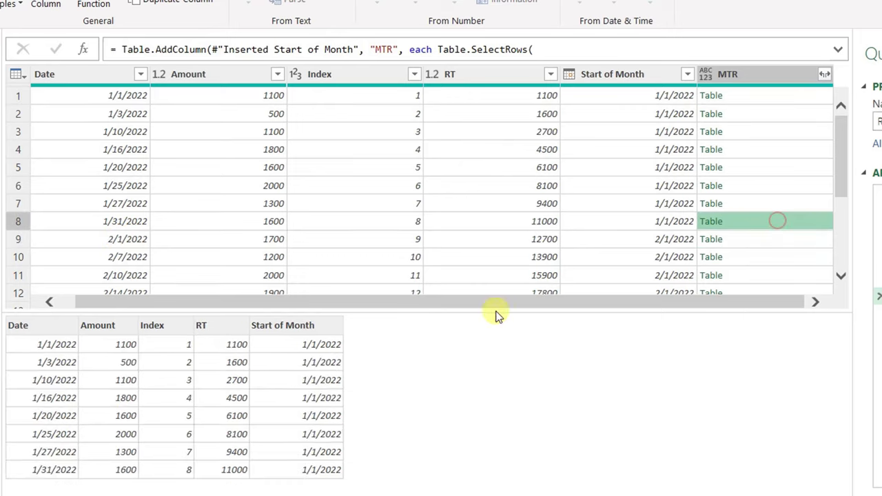
left_click(816, 239)
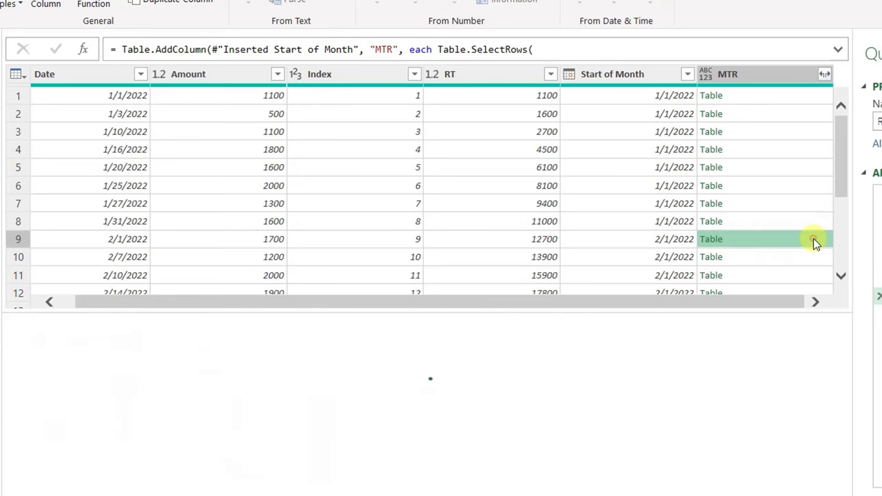
key("ctrl+Down")
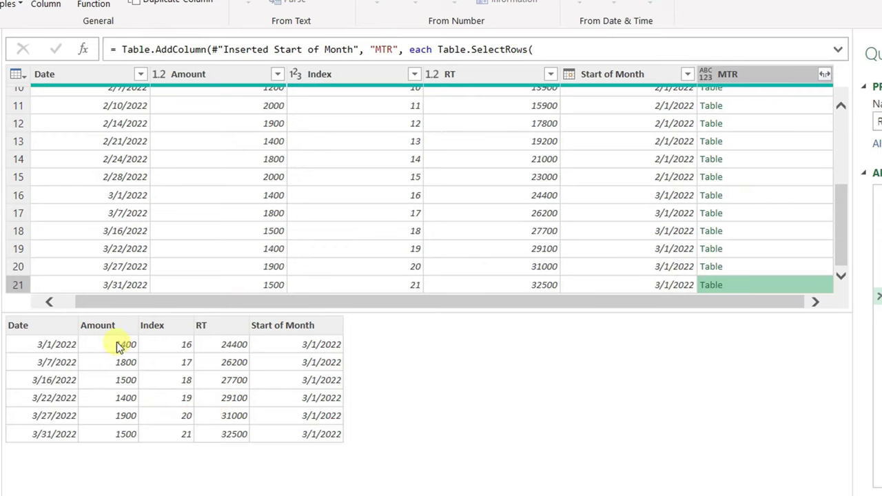
Append [Amount] after the closing parenthesis of Table.SelectRows in the MTR formula and apply it
left_click(879, 295)
left_click(349, 234)
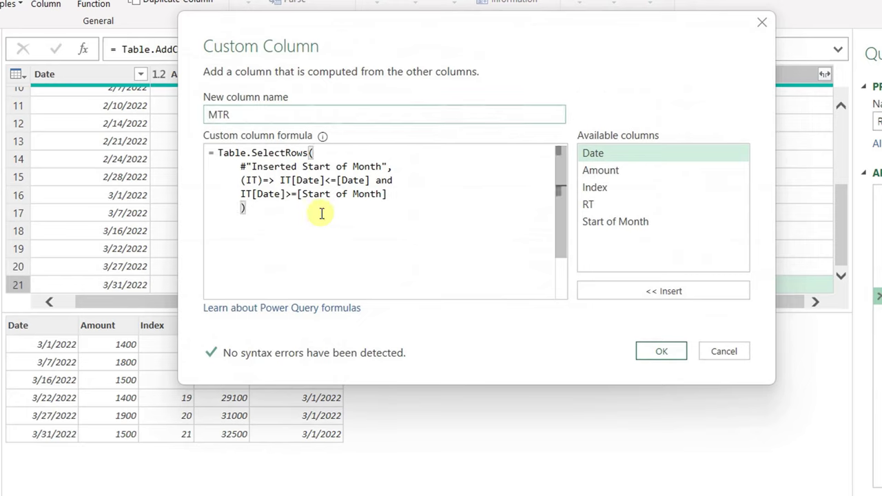
key("Return")
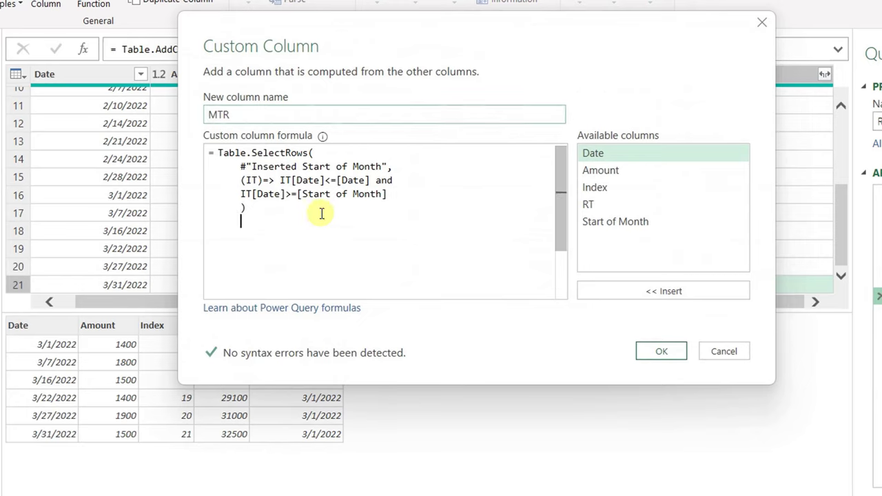
type("[Amount")
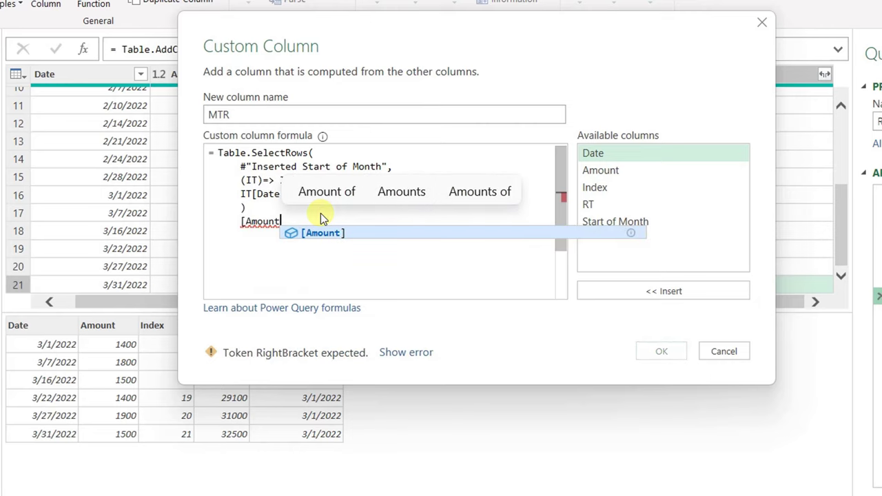
type("]")
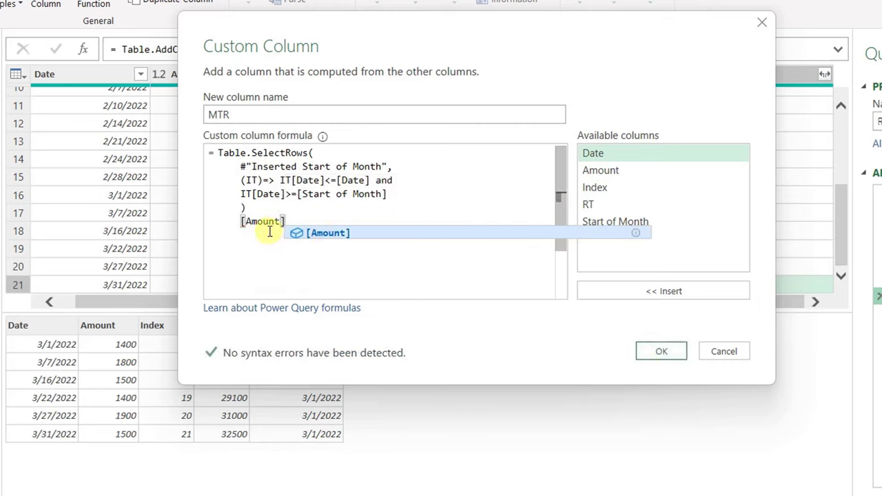
left_click(661, 351)
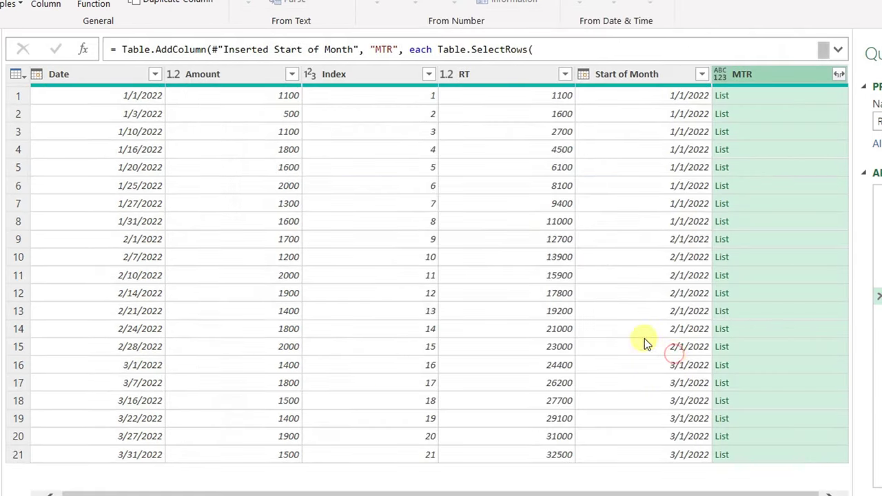
Examine the nested MTR lists of the first four rows to check which amounts each contains
left_click(792, 97)
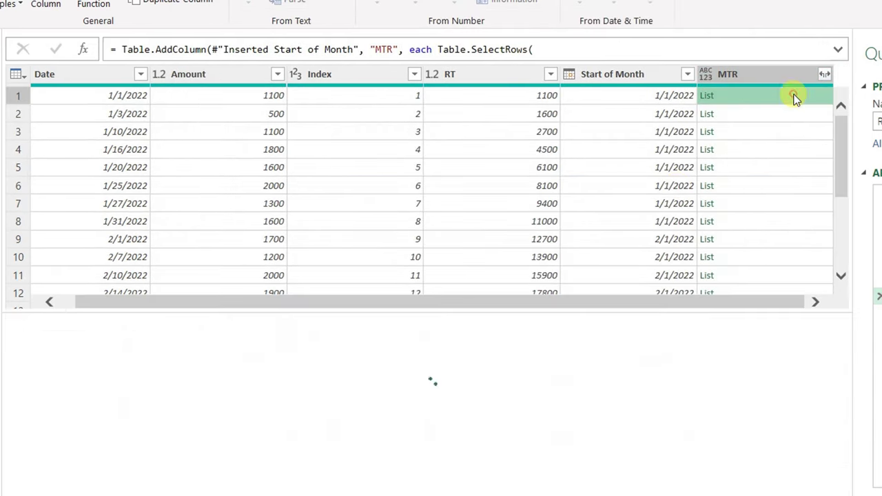
left_click(741, 115)
left_click(745, 131)
left_click(740, 149)
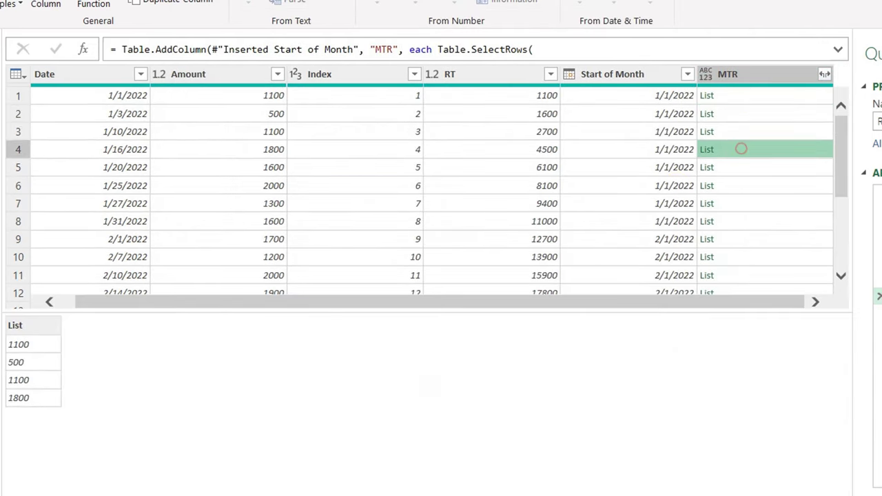
Wrap the Table.SelectRows(...)[Amount] expression in List.Sum( ), indent the inner lines, and apply the MTR formula
left_click(878, 297)
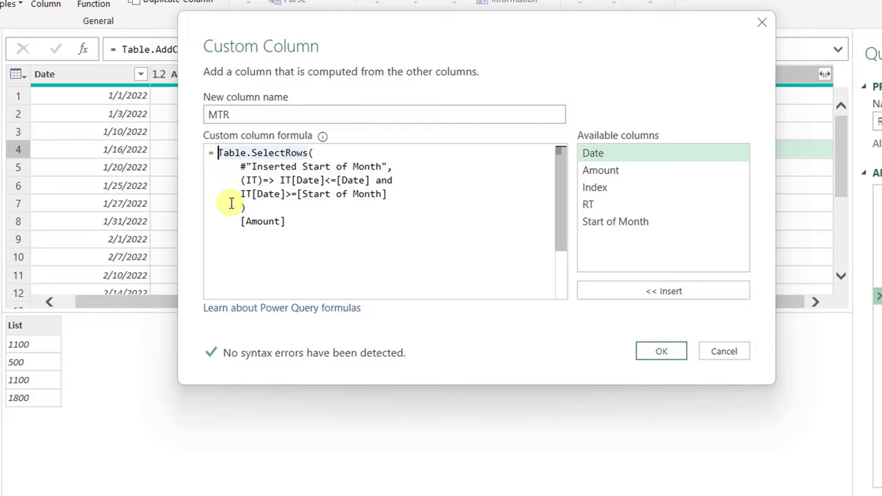
key("Return")
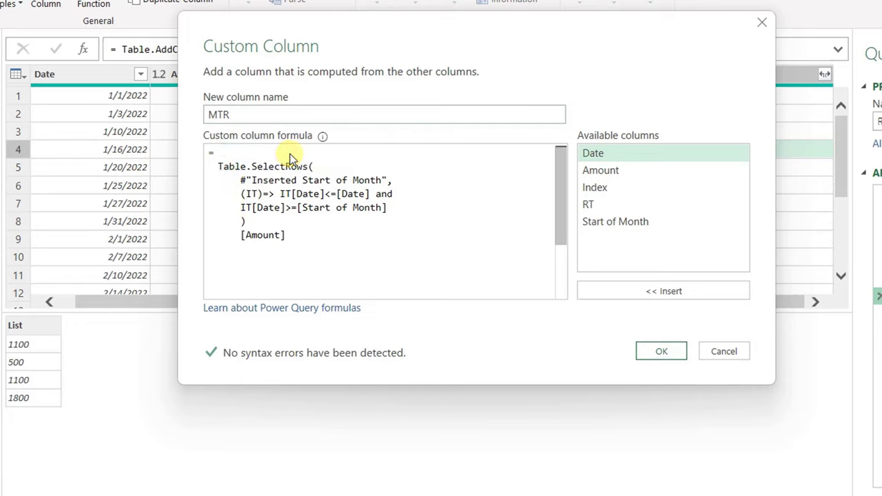
type("List.")
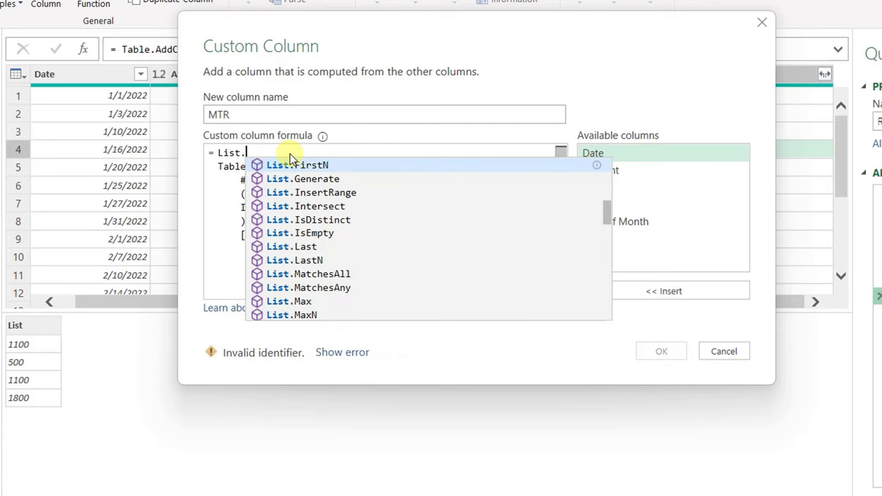
type("Sum(")
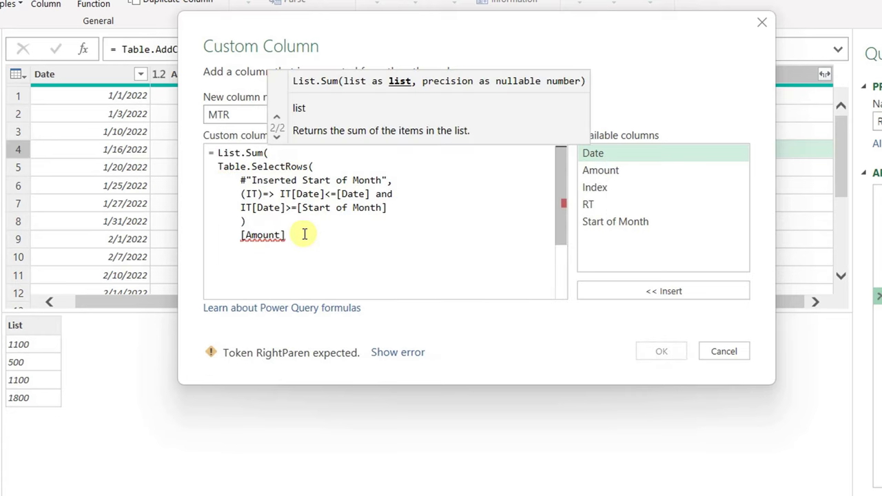
left_click(303, 234)
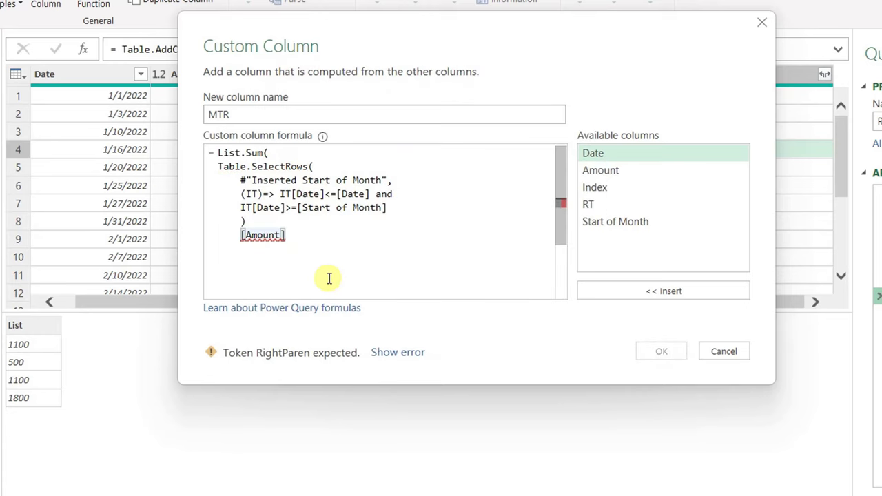
key("Return")
type(")")
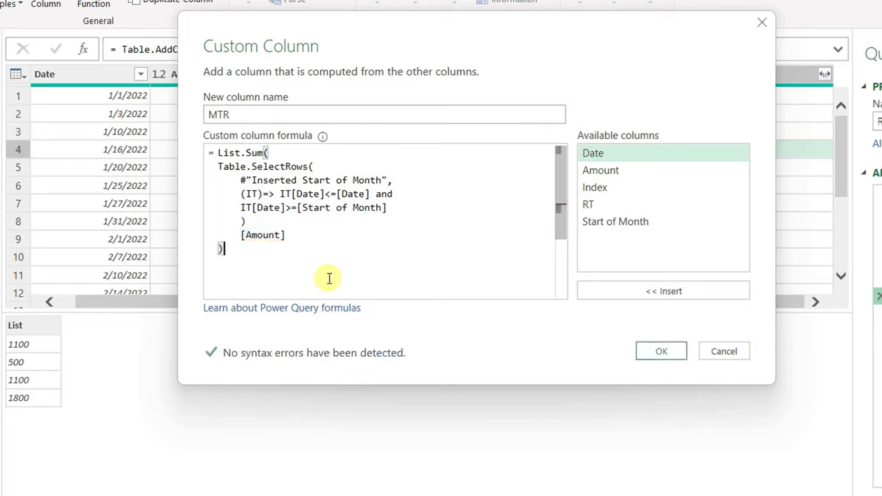
left_click(218, 166)
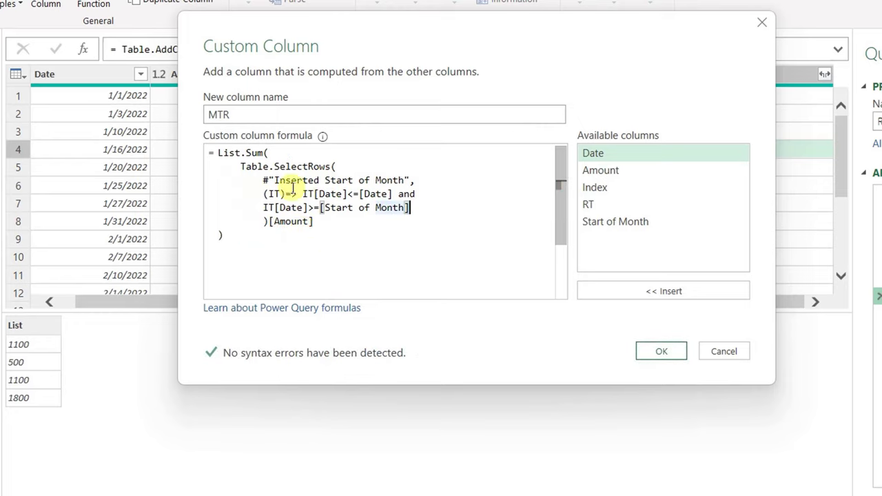
left_click(667, 350)
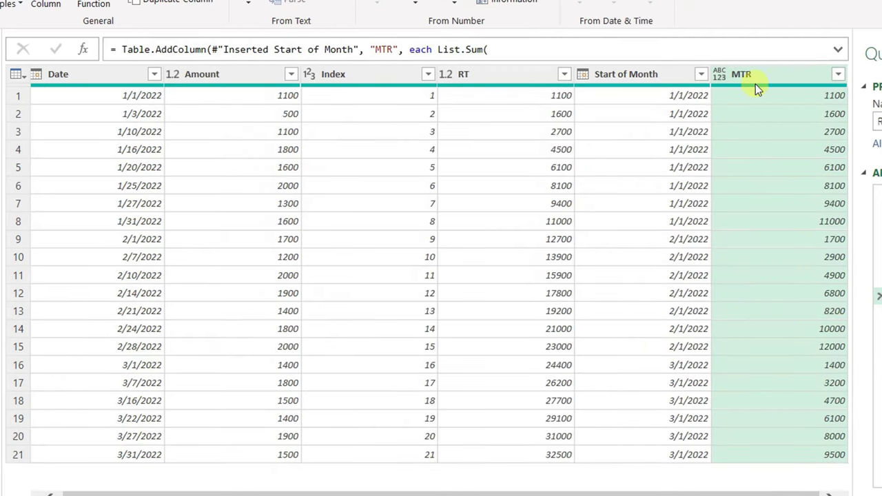
Add type number as the column type argument of the MTR Table.AddColumn formula and apply it
left_click(830, 53)
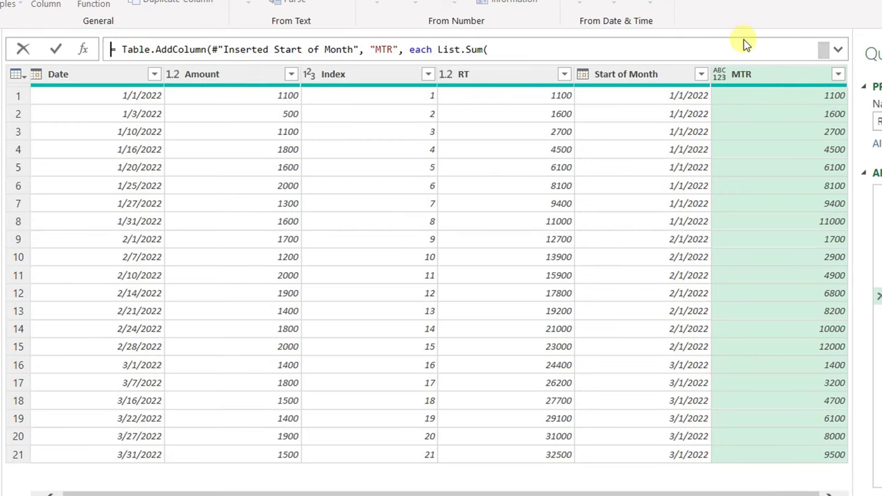
left_click(838, 48)
left_click_drag(832, 58, 829, 94)
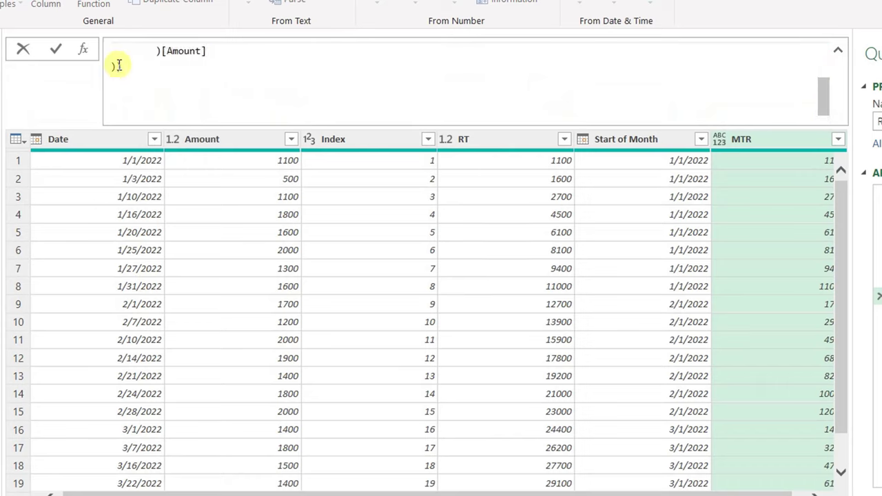
left_click(119, 66)
type(",")
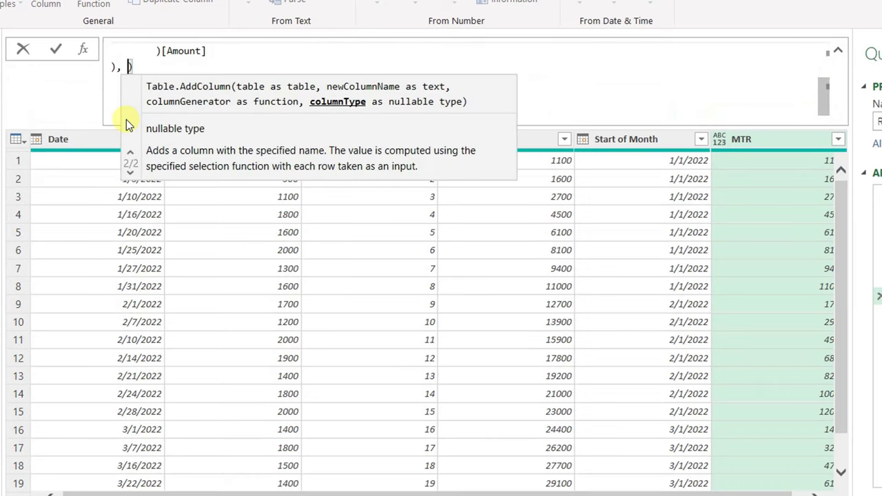
type("ype number")
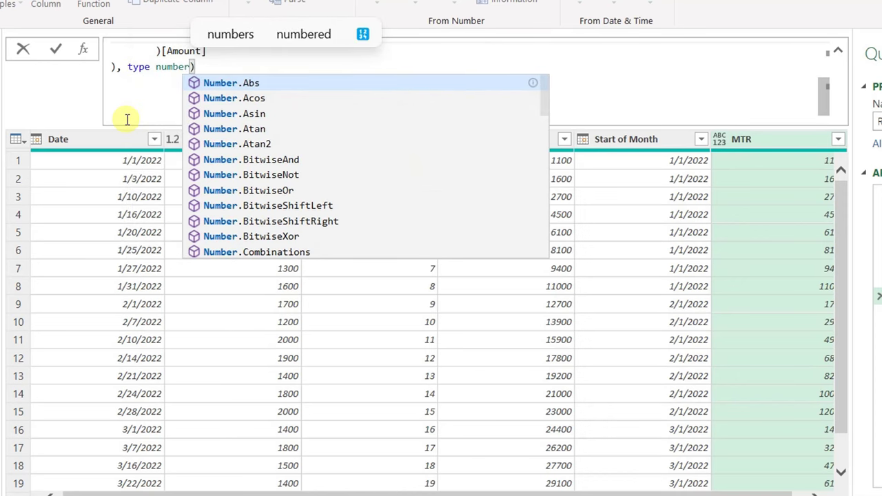
left_click(228, 72)
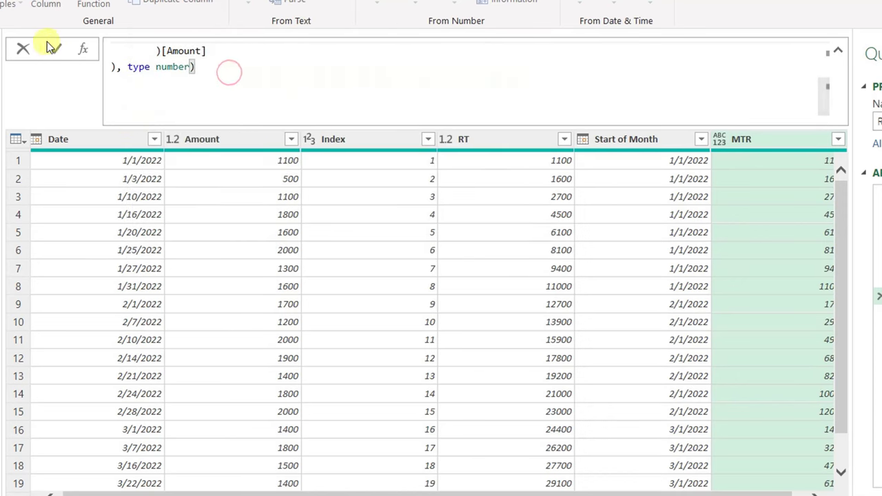
left_click(55, 49)
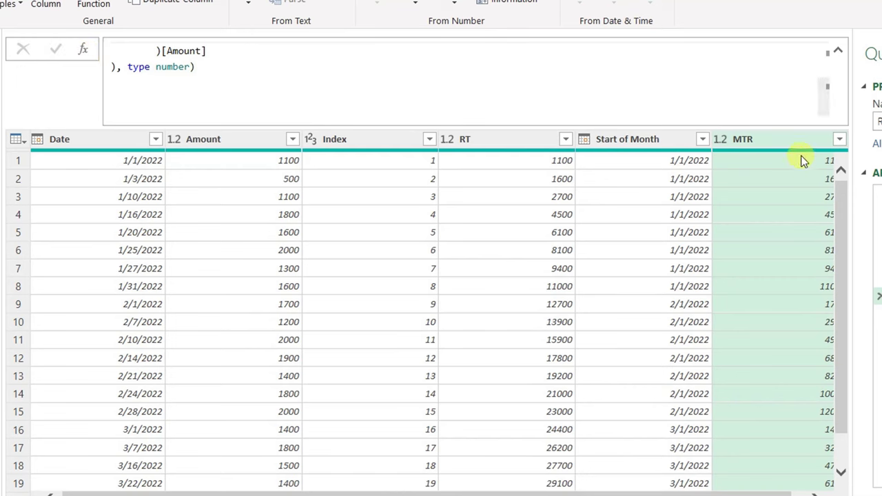
left_click(837, 49)
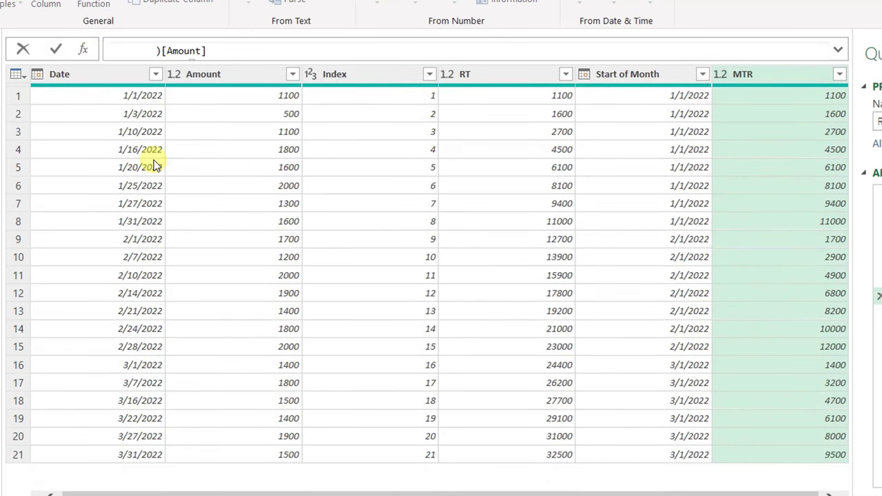
Keep only the Date, Amount, RT and MTR columns by removing the other columns
left_click(116, 78)
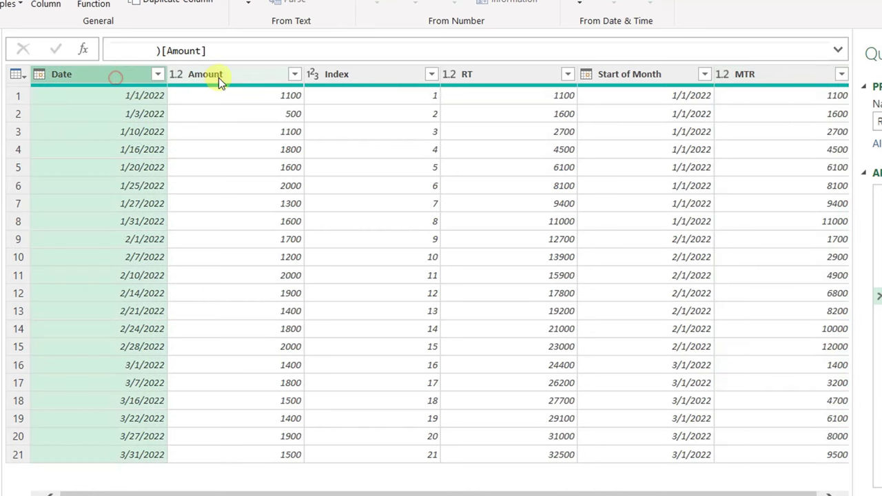
left_click(227, 72, "ctrl")
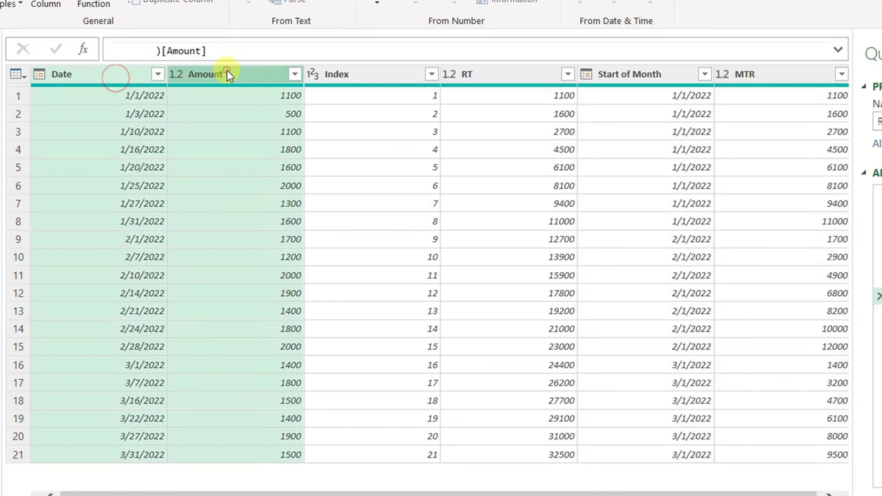
left_click(514, 74, "ctrl")
left_click(756, 73, "ctrl")
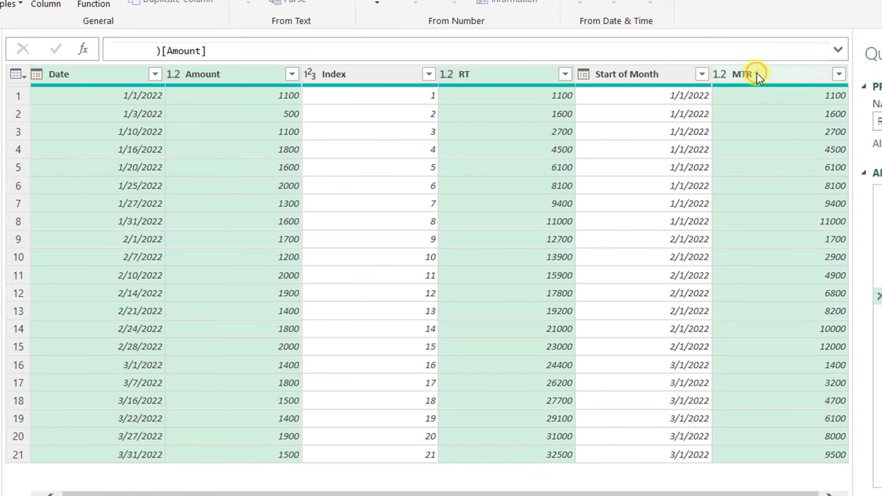
right_click(757, 74)
left_click(813, 122)
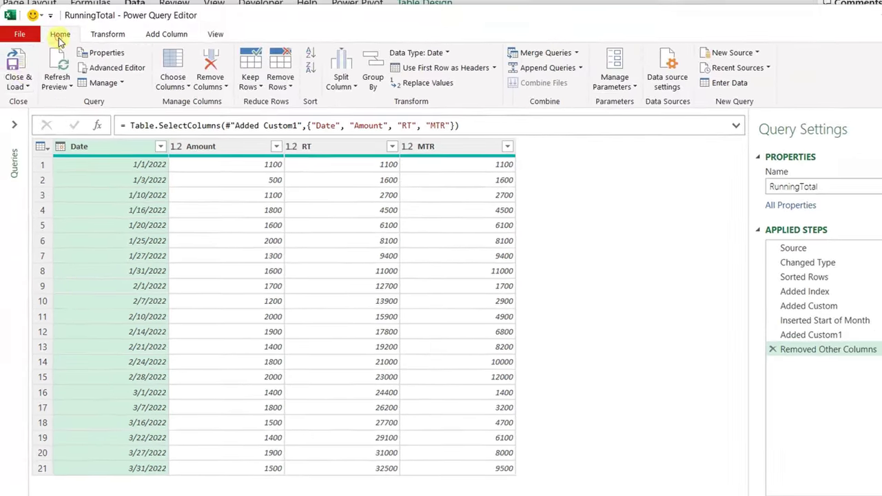
Close the editor and load the RunningTotal query as a table on the existing worksheet at cell H3
left_click(17, 82)
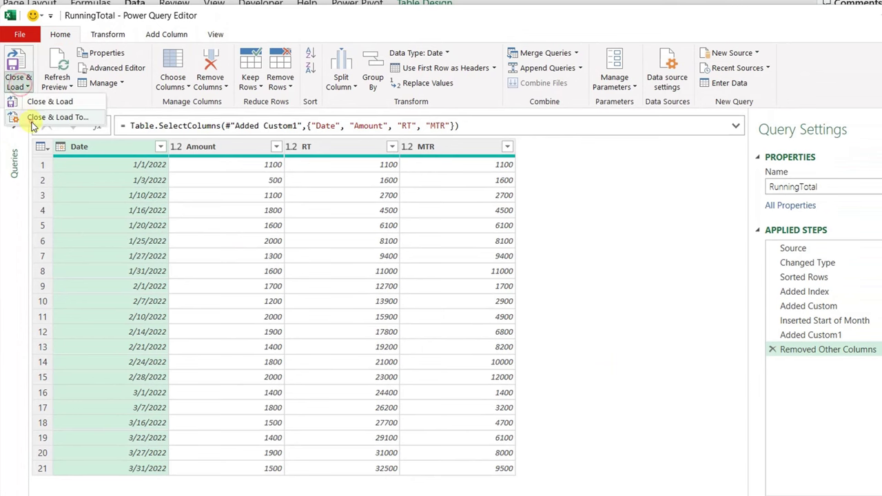
left_click(33, 116)
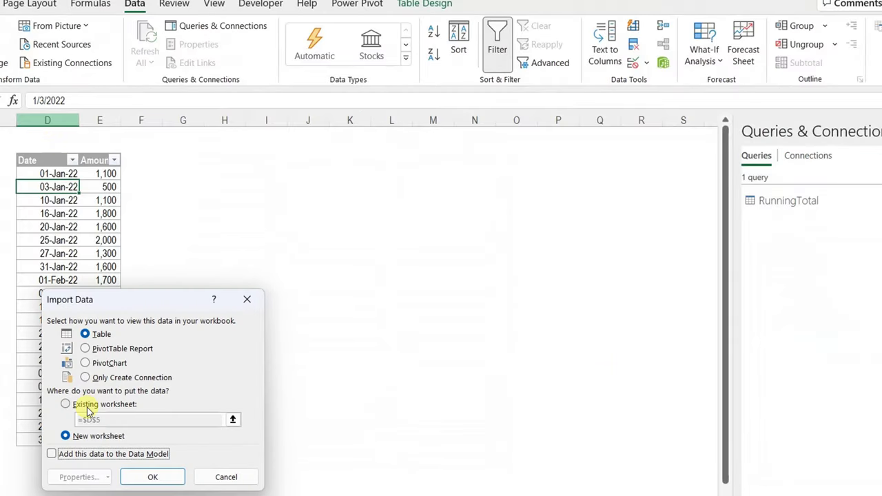
left_click(88, 405)
left_click(235, 175)
left_click(236, 161)
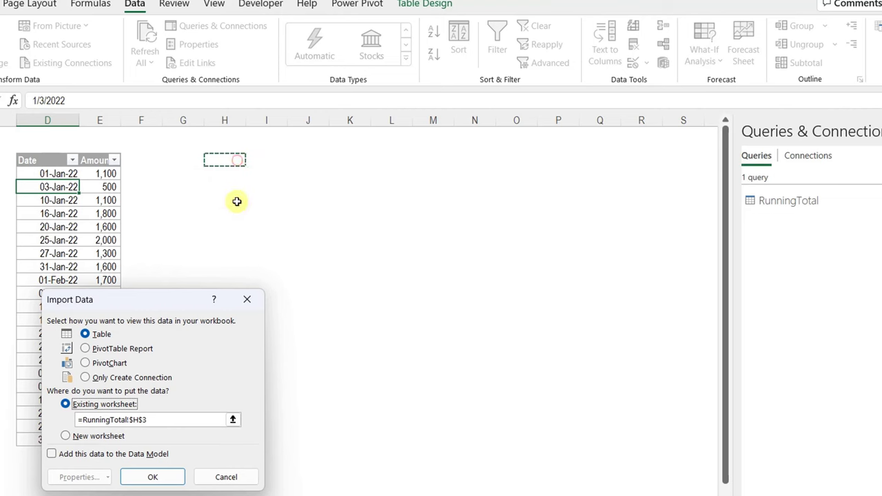
left_click(159, 479)
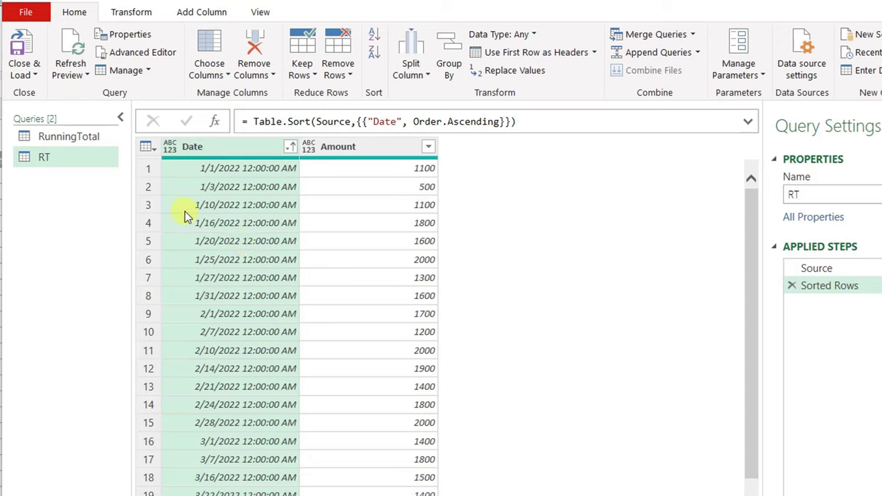
Create a new query that references the RT query
right_click(85, 158)
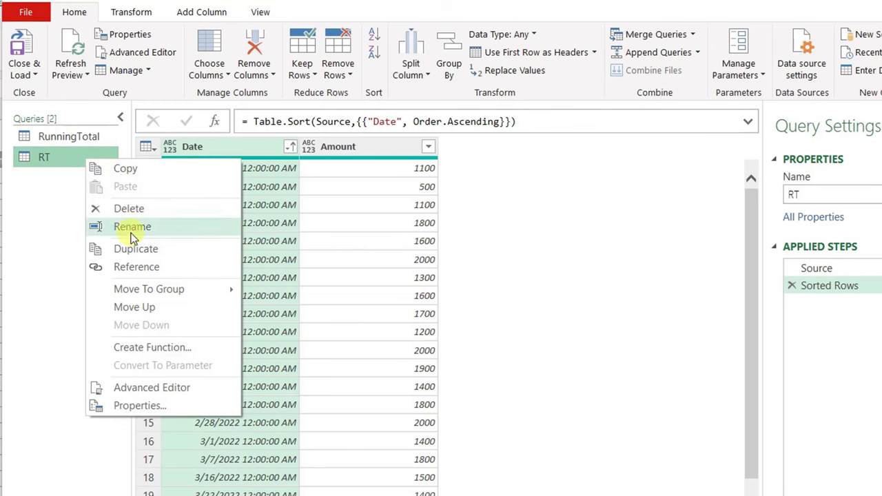
left_click(150, 269)
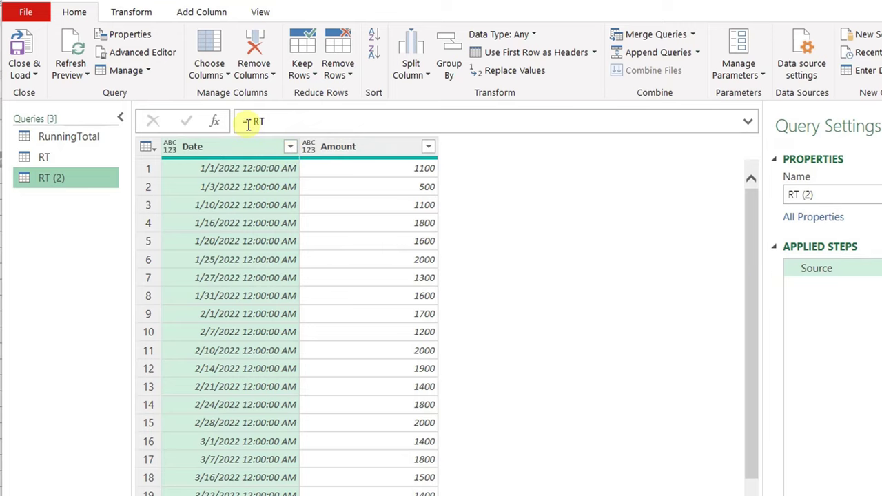
double_click(43, 157)
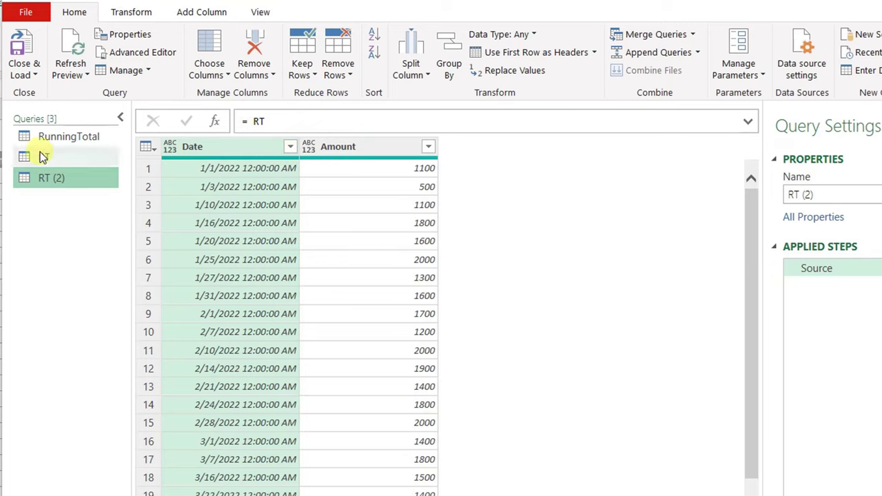
key("Return")
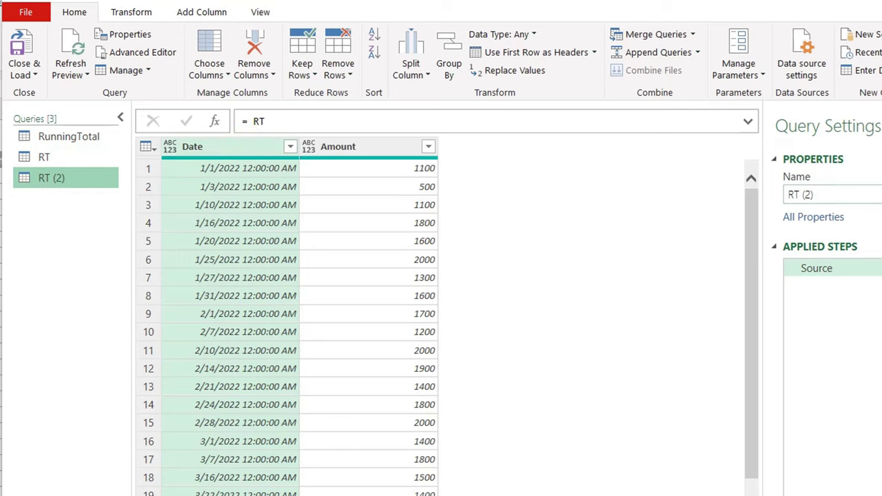
Rename the query that references RT as RTfunction
left_click(837, 194)
key("BackSpace")
key("BackSpace")
key("BackSpace")
key("BackSpace")
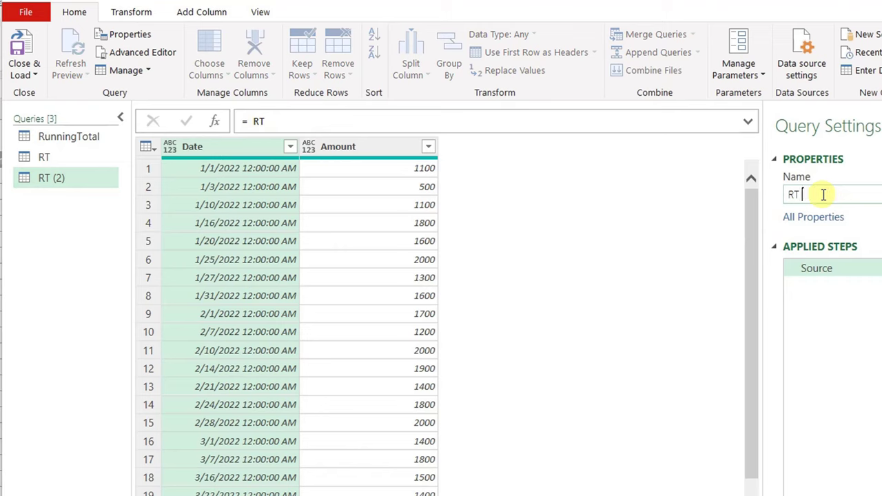
type("function")
key("Return")
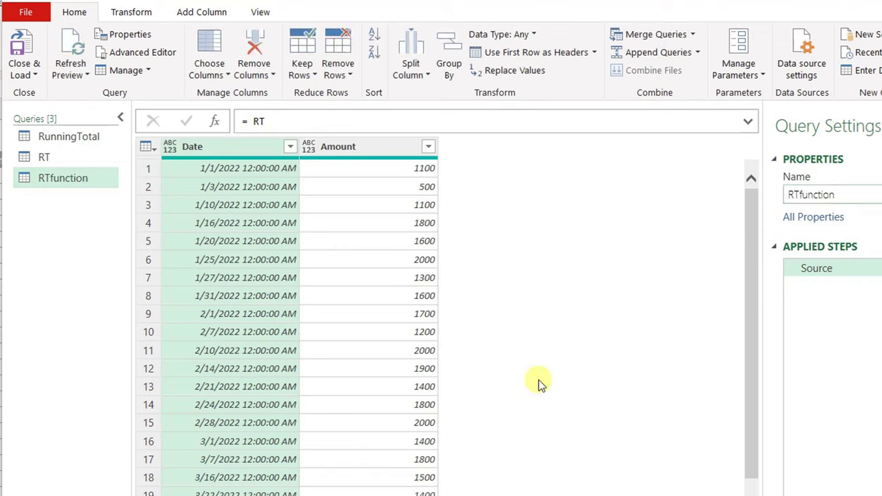
Add an index column starting from 1 to the RTfunction query
left_click(213, 13)
left_click(238, 53)
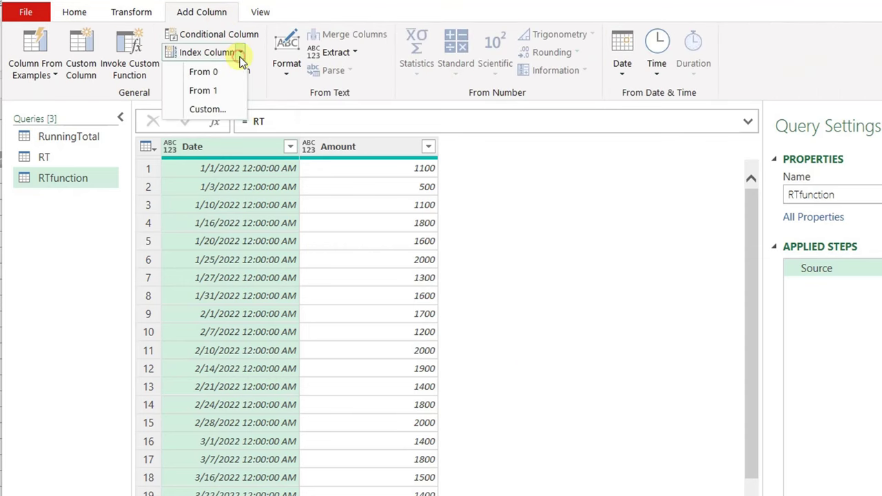
left_click(217, 91)
Add a custom column RT with the formula List.Sum(List.FirstN(#"Added Index"[Amount],[Index]))
left_click(92, 42)
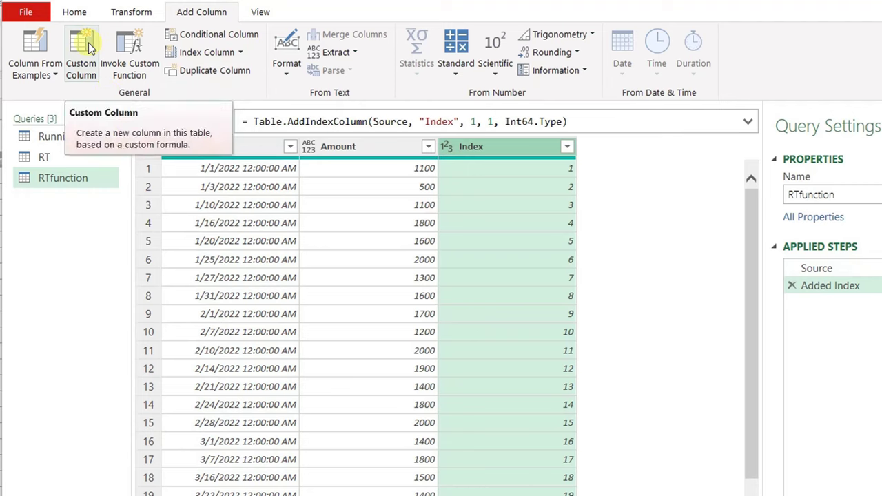
left_click(88, 43)
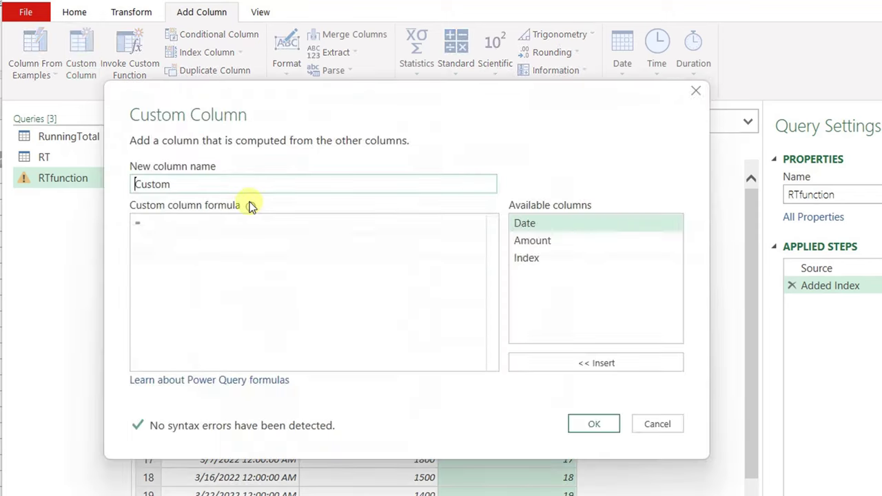
double_click(135, 185)
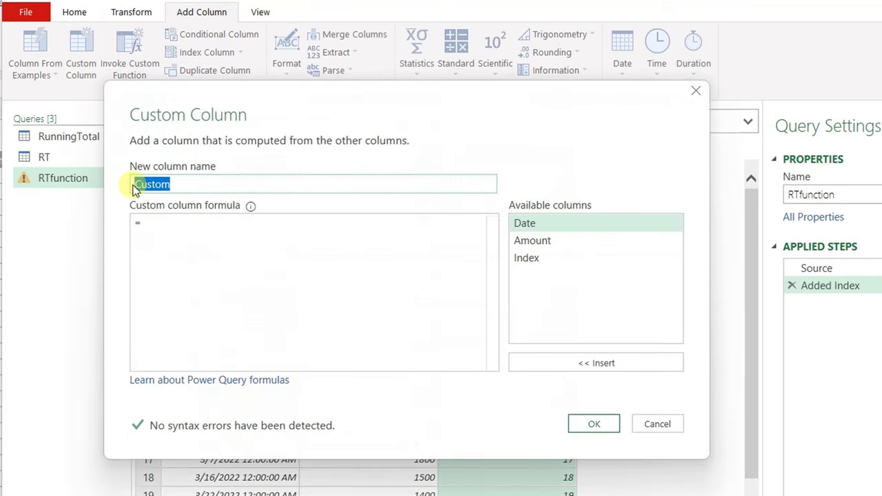
type("RT")
left_click(165, 232)
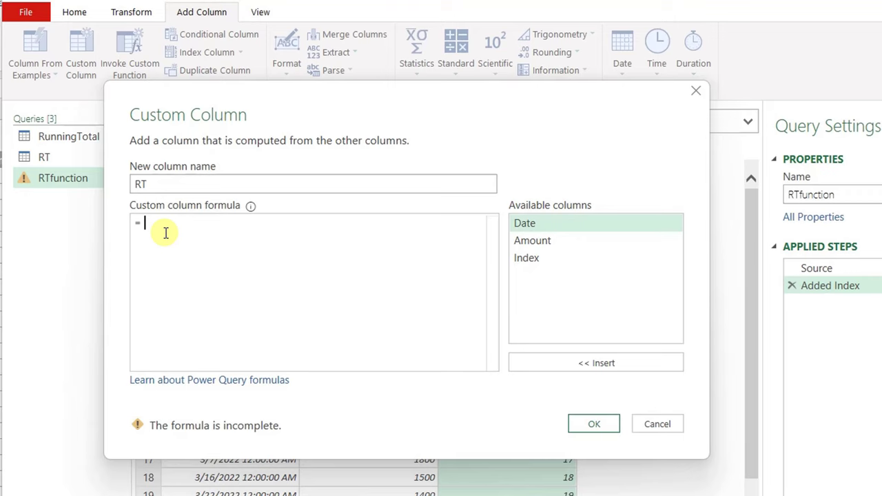
type("List.Sum(List.FirstN(")
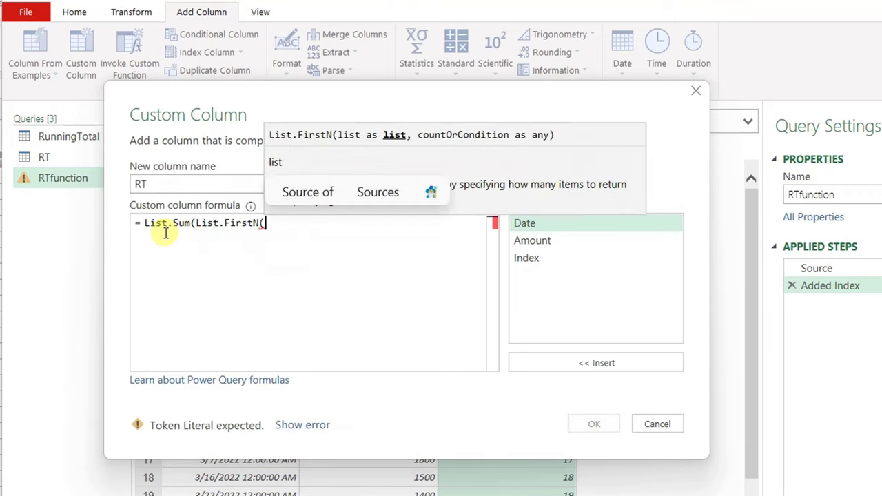
type("#\"Added Index\"[Amount],[Index]))")
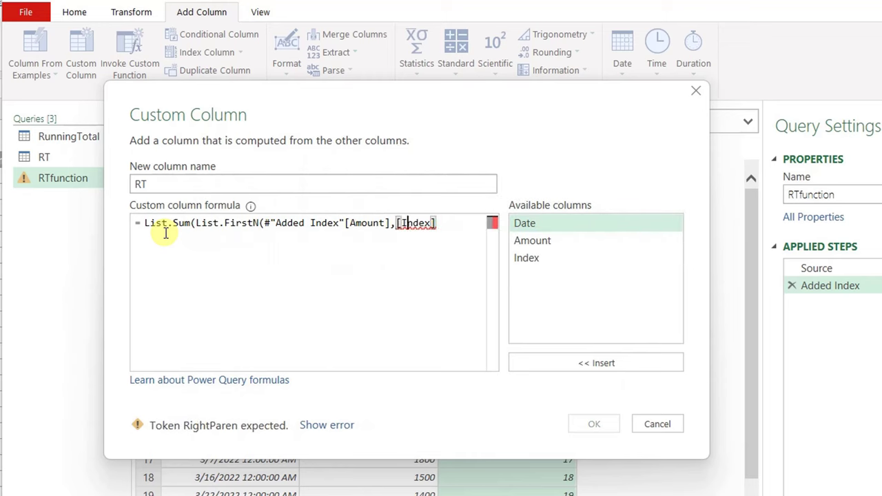
left_click(594, 425)
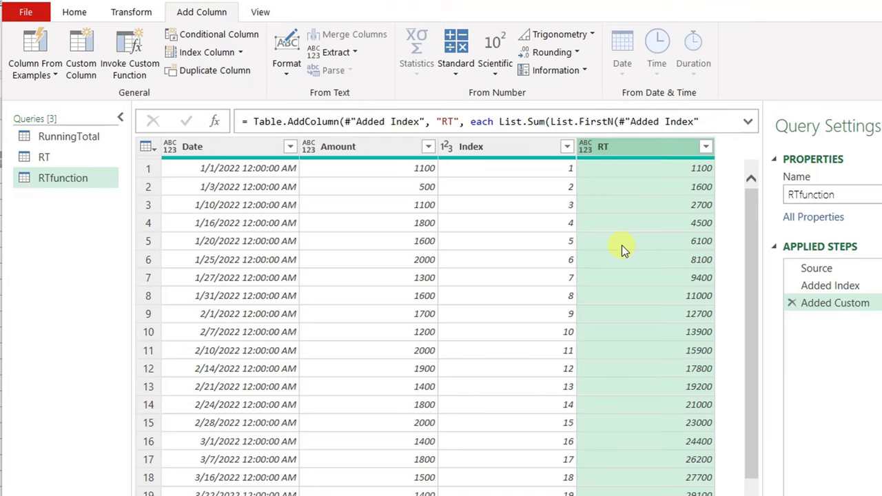
Add the function header (MyTable as table) => above the let line in the RTfunction query's code
left_click(261, 11)
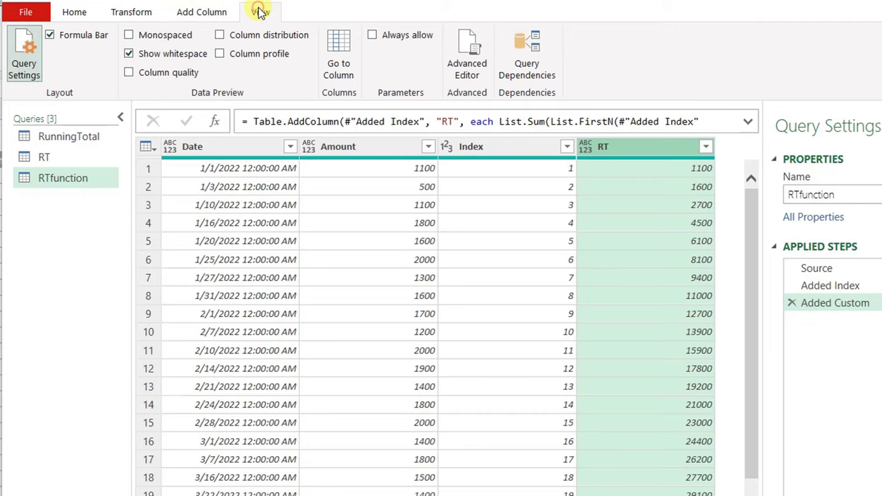
left_click(467, 66)
left_click(116, 147)
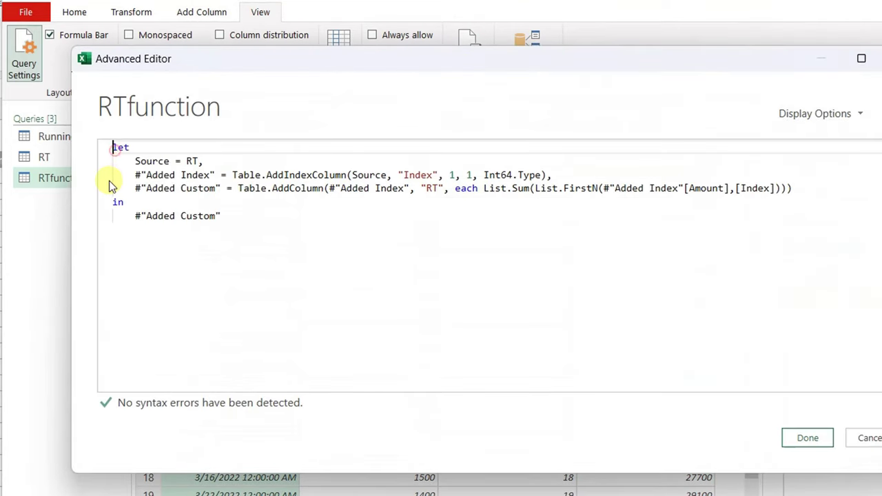
key("Return")
key("Up")
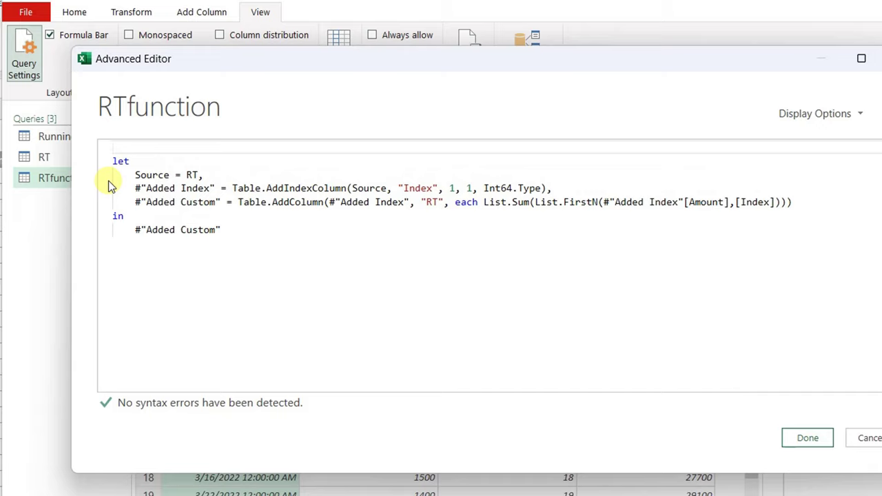
type("(")
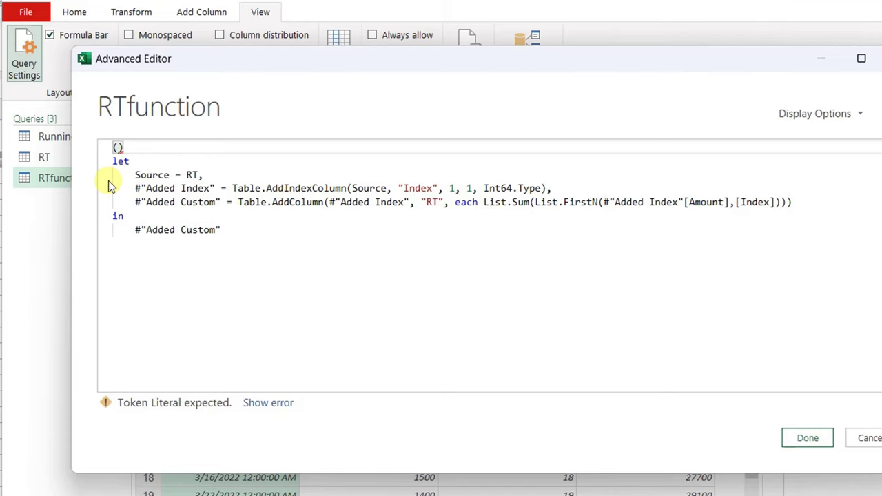
type("MyTable")
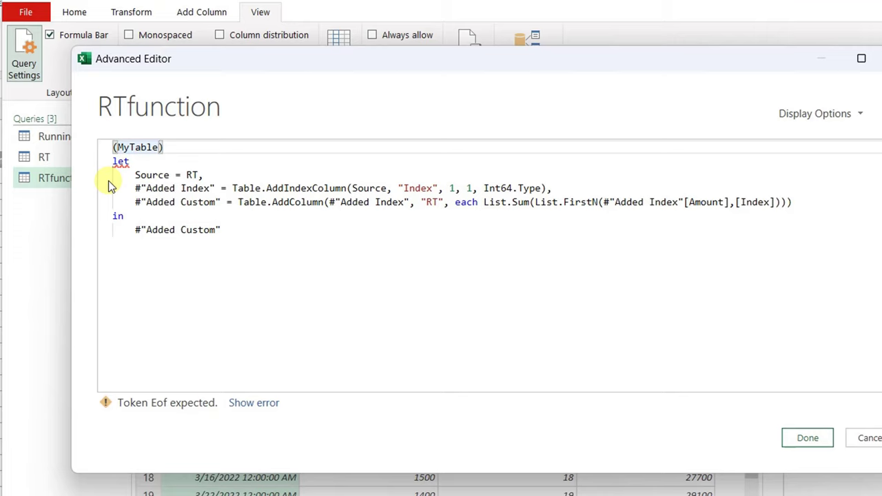
type(" as tablr")
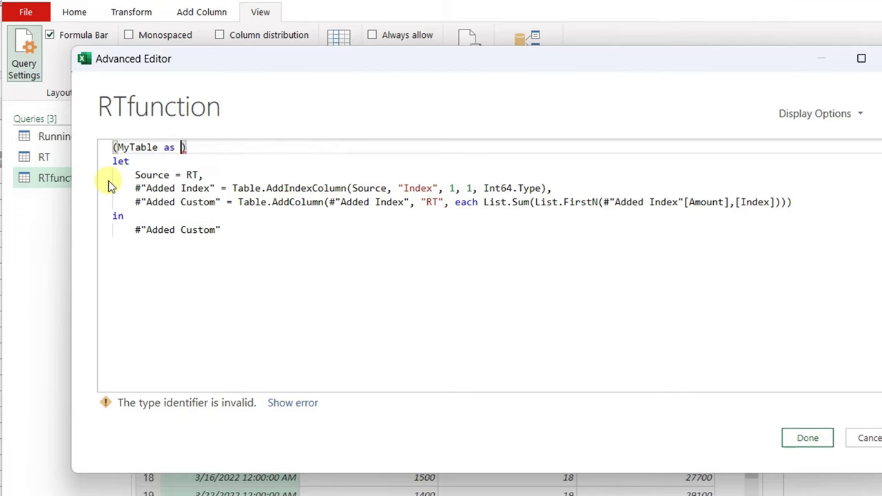
key("BackSpace")
key("BackSpace")
type("e) ")
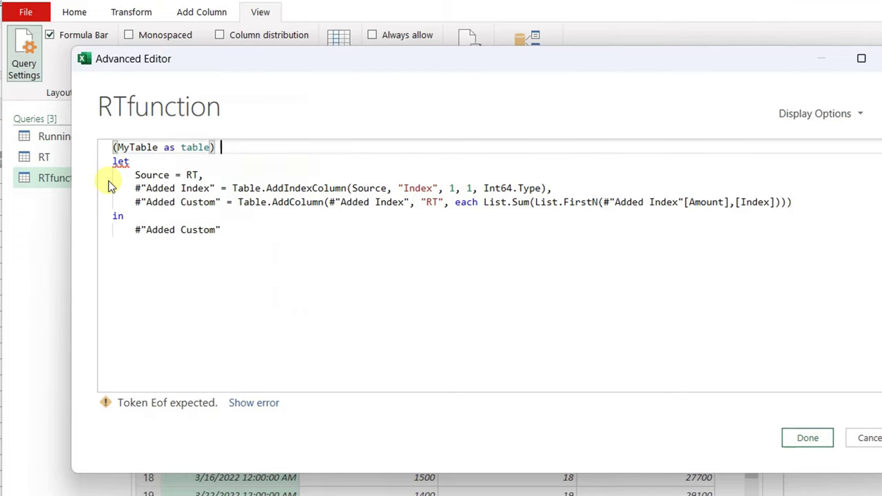
type("=>")
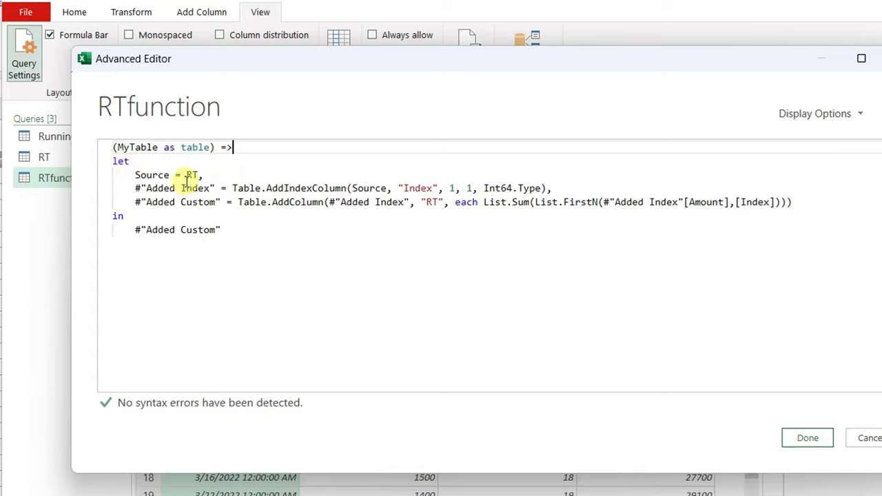
Delete the Source = RT line from the RTfunction code
left_click_drag(204, 175, 131, 175)
key("Delete")
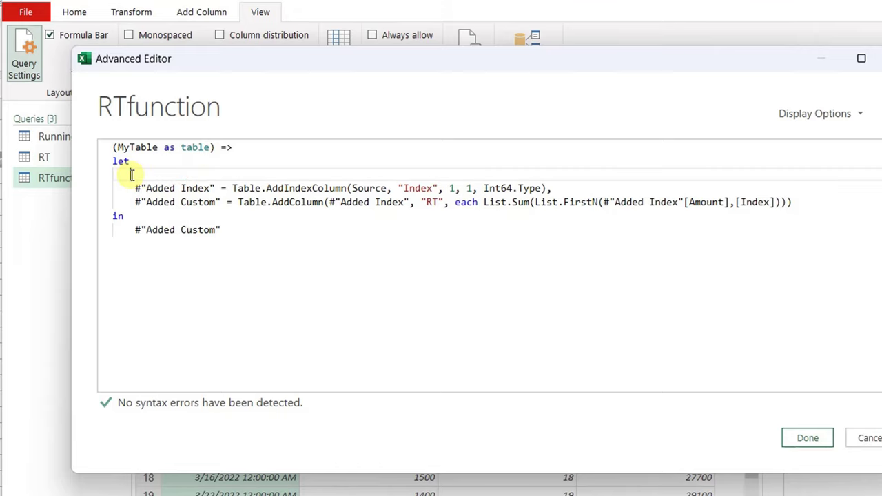
key("Delete")
key("Delete")
key("Delete")
key("Delete")
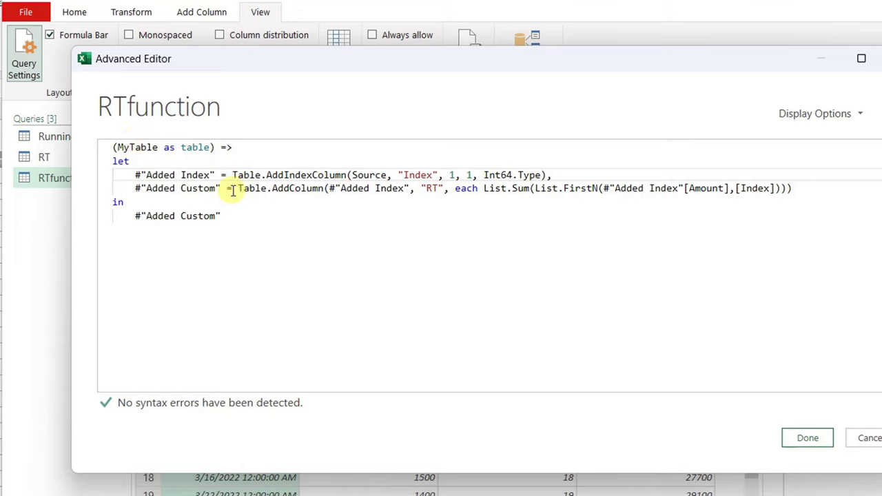
Replace Source with MyTable in the Table.AddIndexColumn call and apply the code so RTfunction becomes a function
double_click(363, 175)
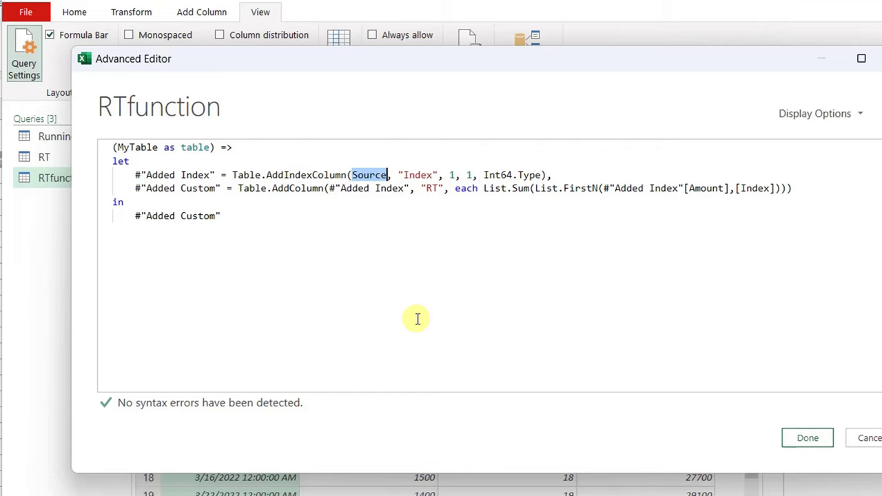
type("My")
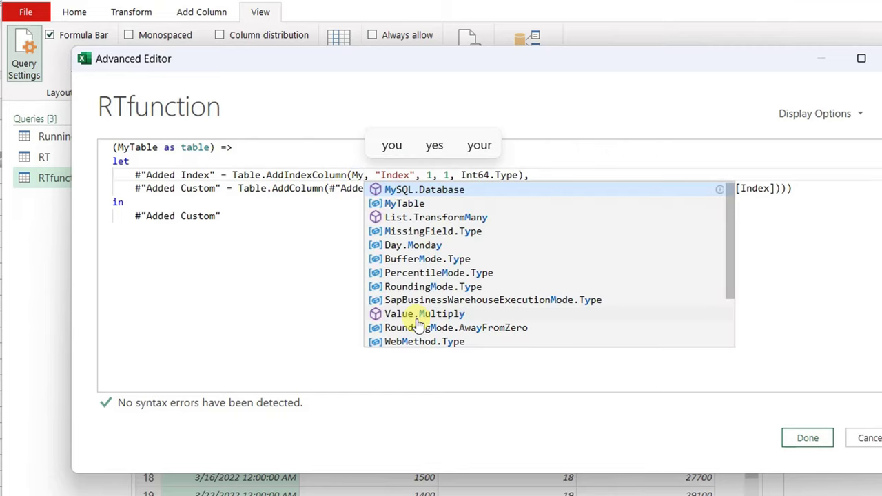
type("Table")
left_click(416, 318)
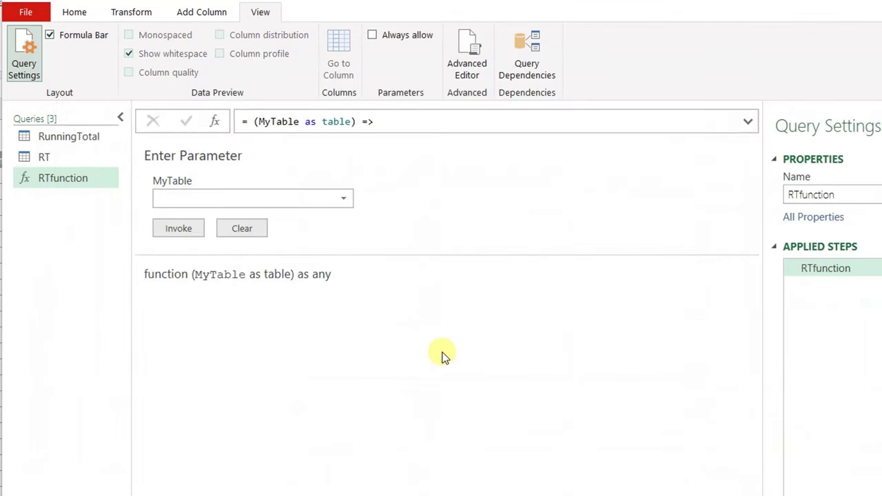
left_click(343, 199)
left_click(326, 177)
Add a Start of Month column based on the Date column in the RT query
left_click(51, 157)
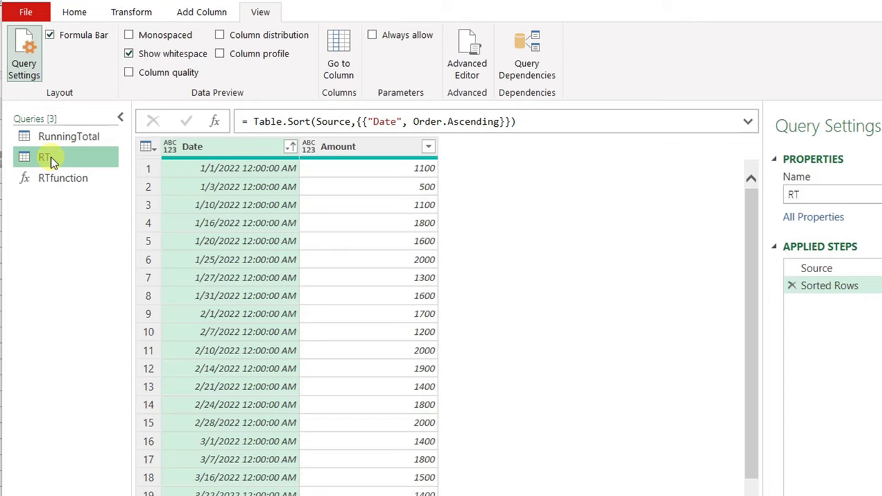
left_click(199, 13)
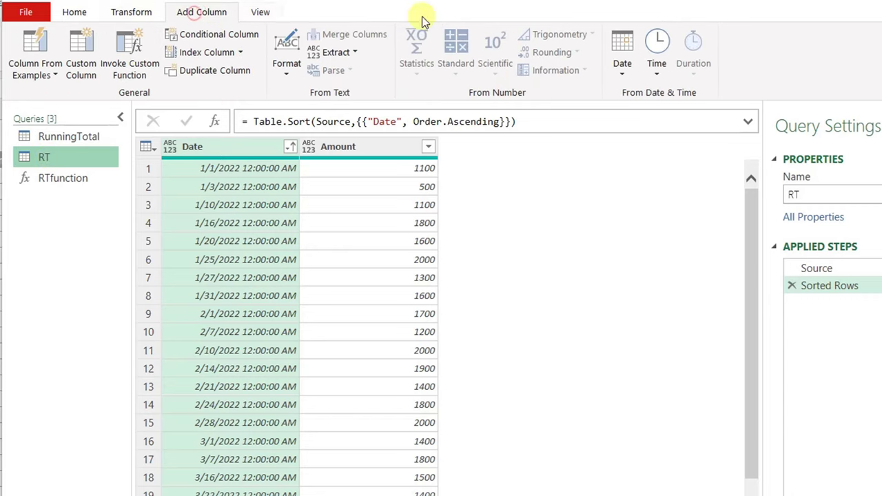
left_click(620, 79)
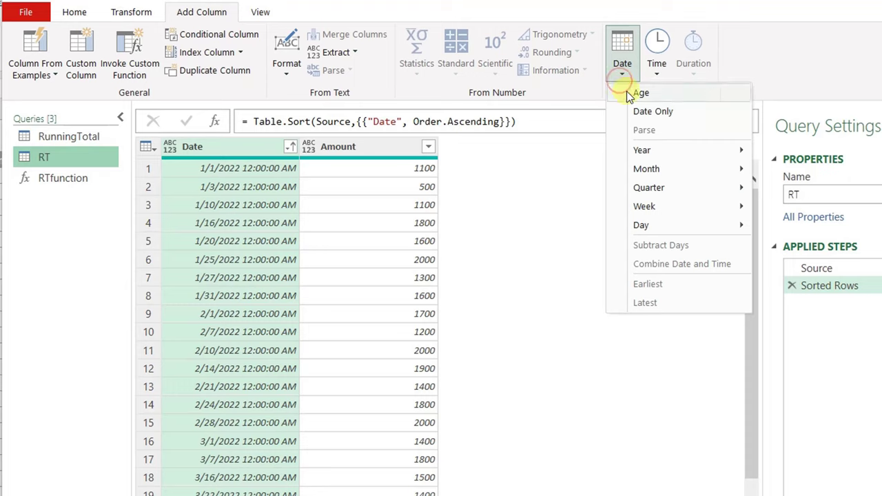
mouse_move(656, 176)
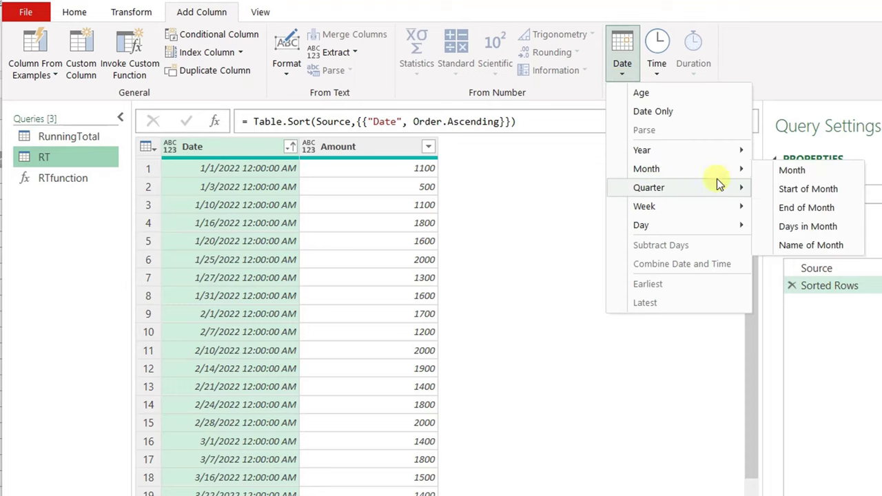
left_click(812, 191)
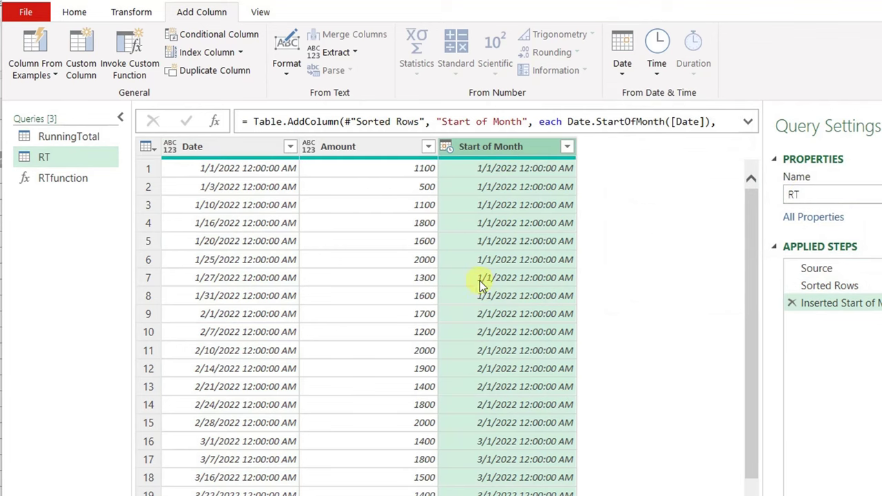
Group the RT query by Start of Month using the All Rows operation in a new column AllRows, and preview the first row's table
right_click(506, 149)
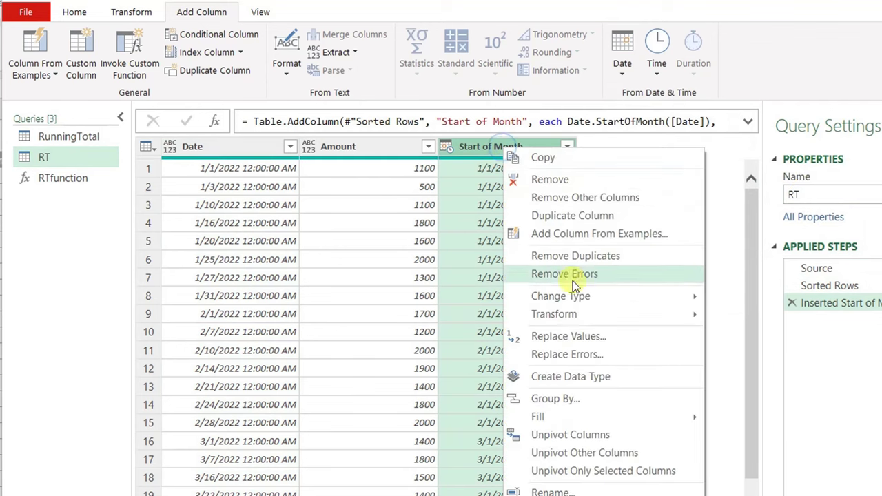
left_click(567, 398)
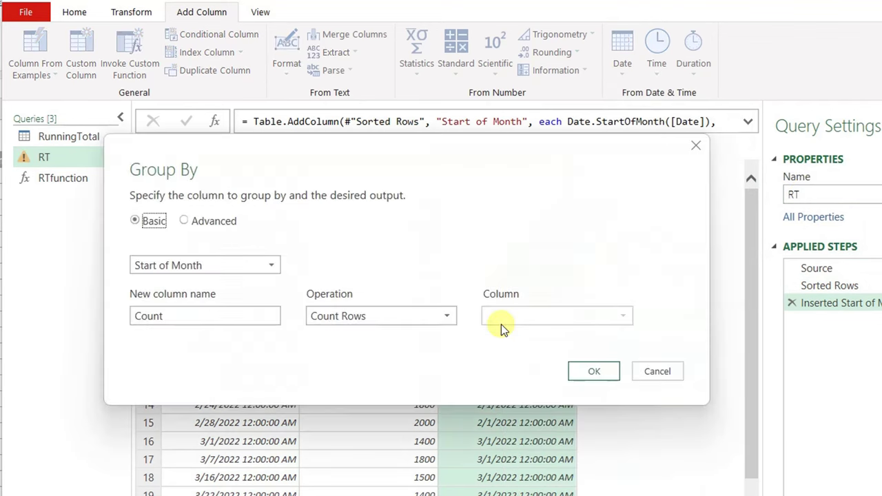
left_click_drag(414, 147, 430, 256)
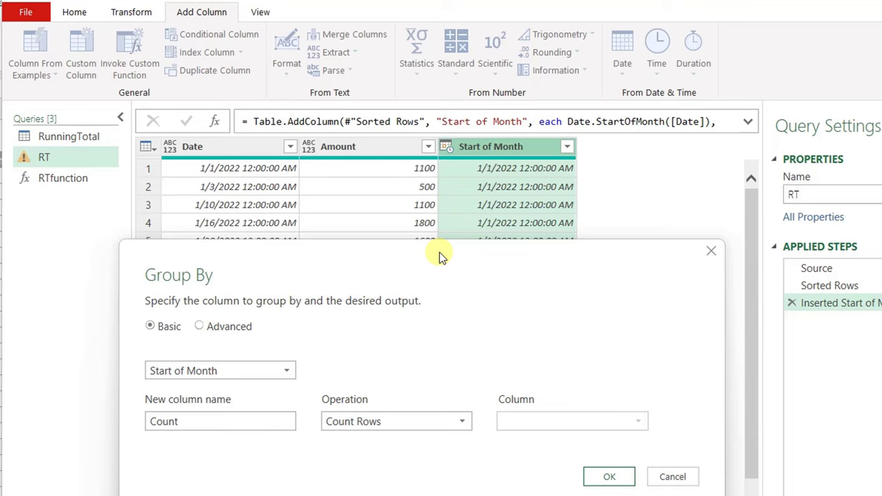
left_click(382, 423)
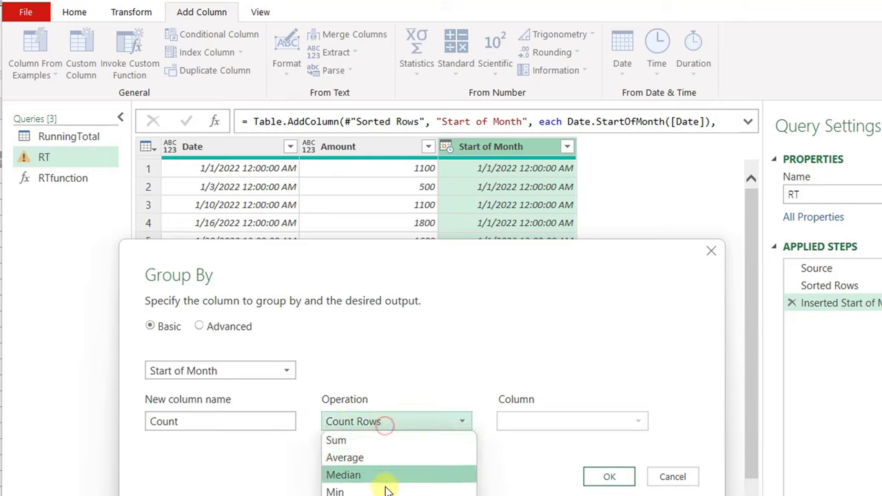
left_click(358, 495)
left_click_drag(181, 421, 115, 425)
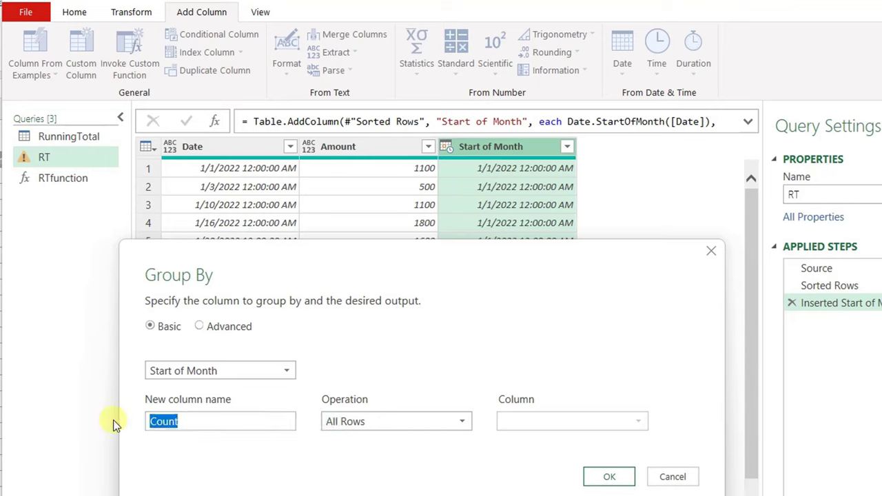
type("AllRows")
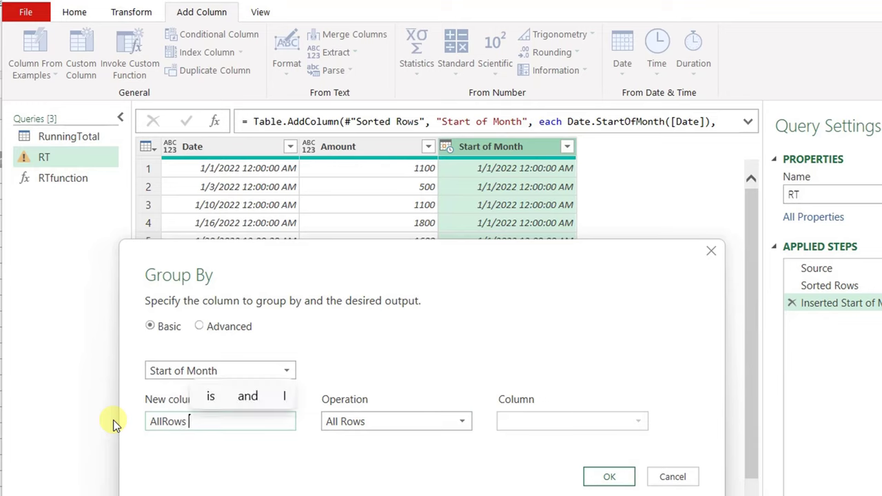
left_click(601, 477)
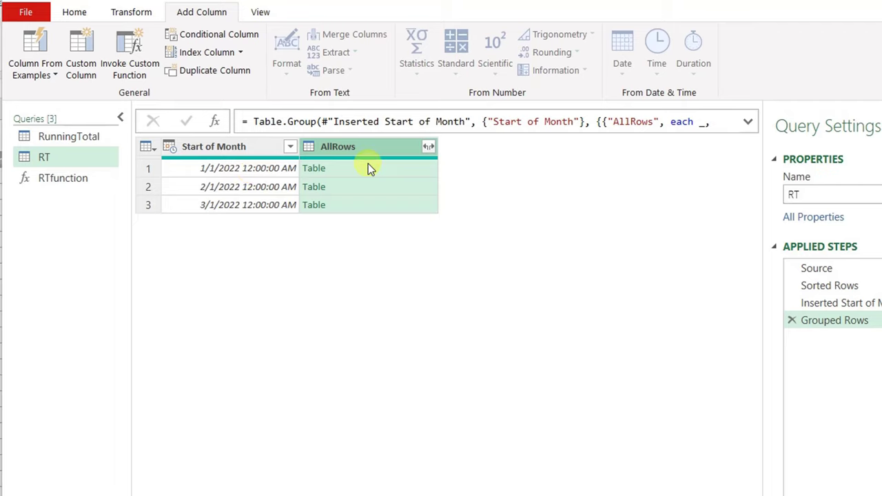
left_click(409, 170)
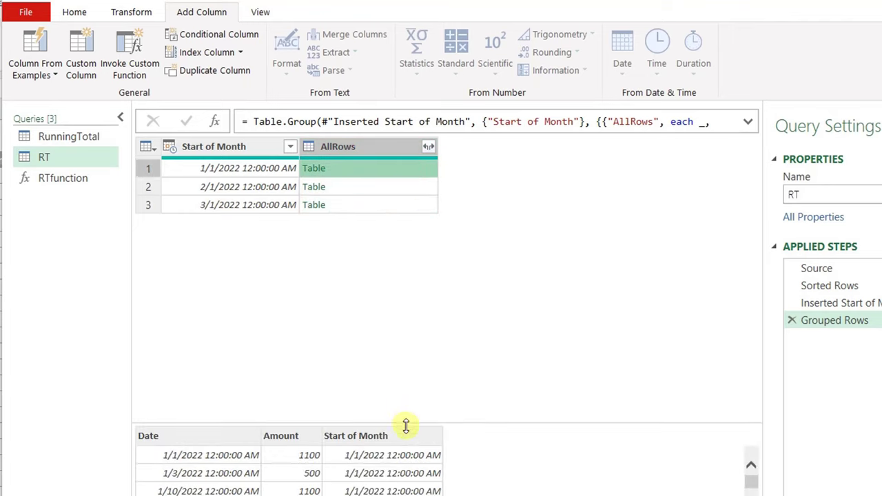
left_click_drag(415, 422, 372, 410)
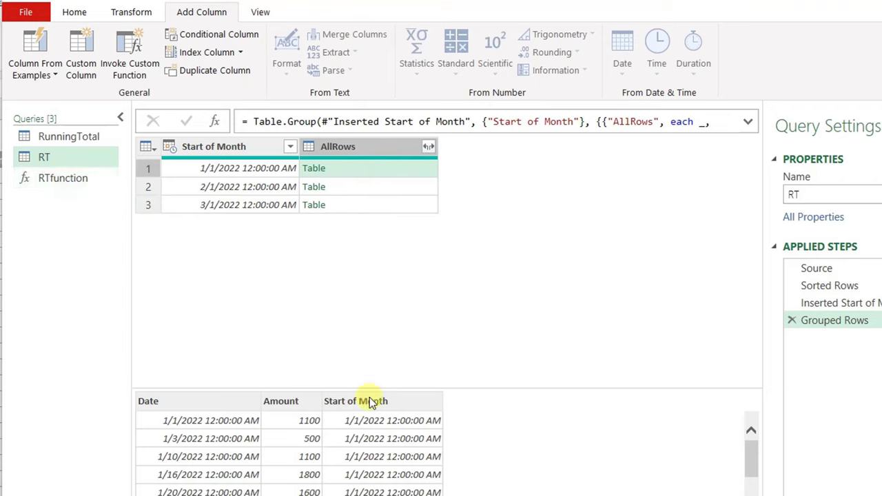
Add a custom column with the formula RTfunction([AllRows]) and preview the nested table in its first row
left_click(370, 150)
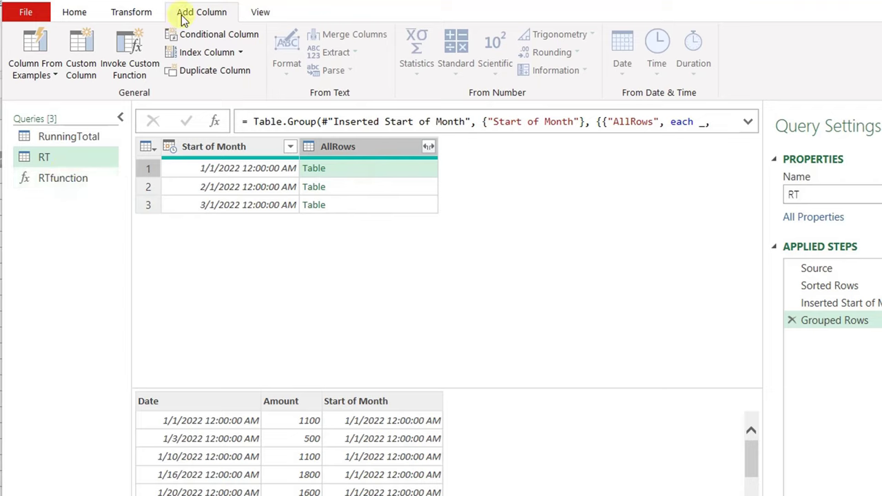
left_click(80, 67)
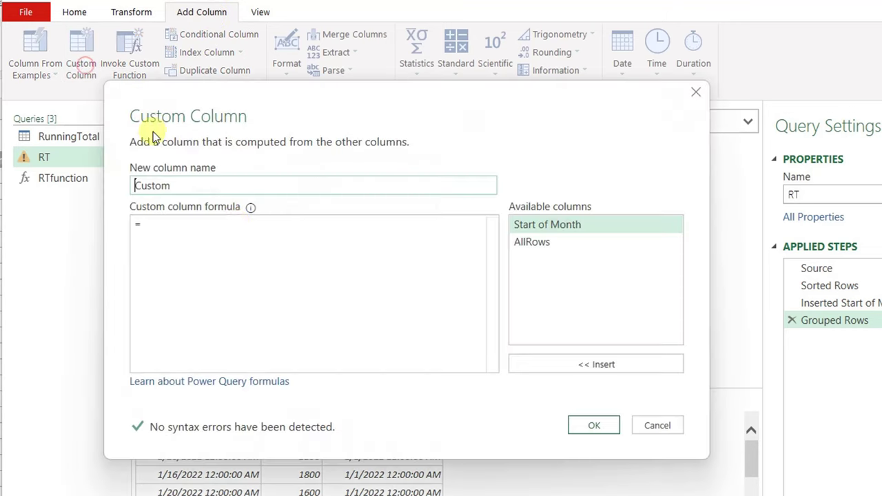
left_click(178, 231)
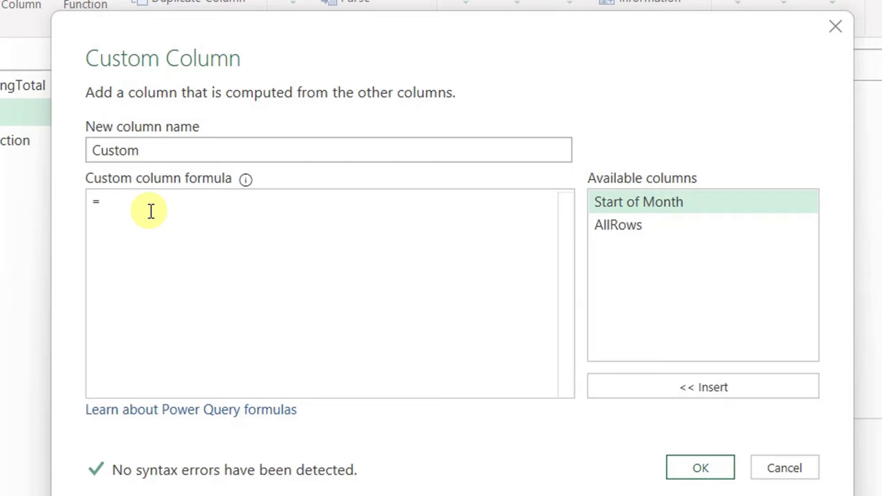
type("RT")
key("Tab")
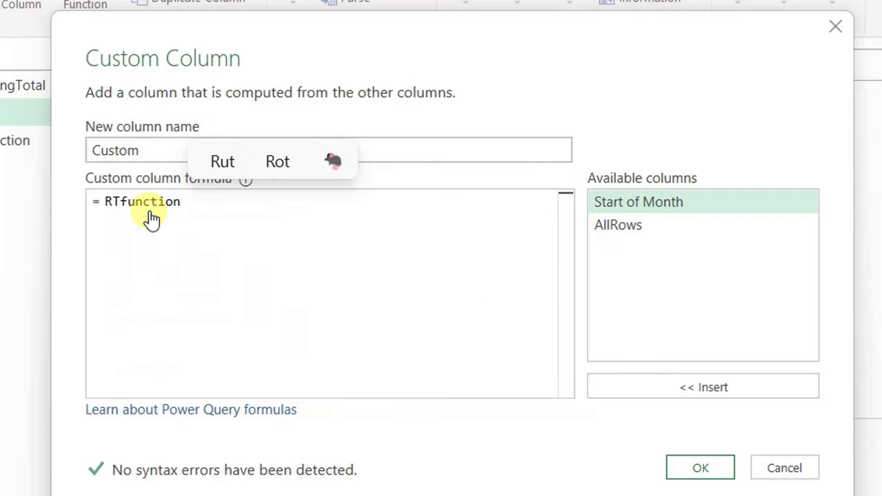
type("(")
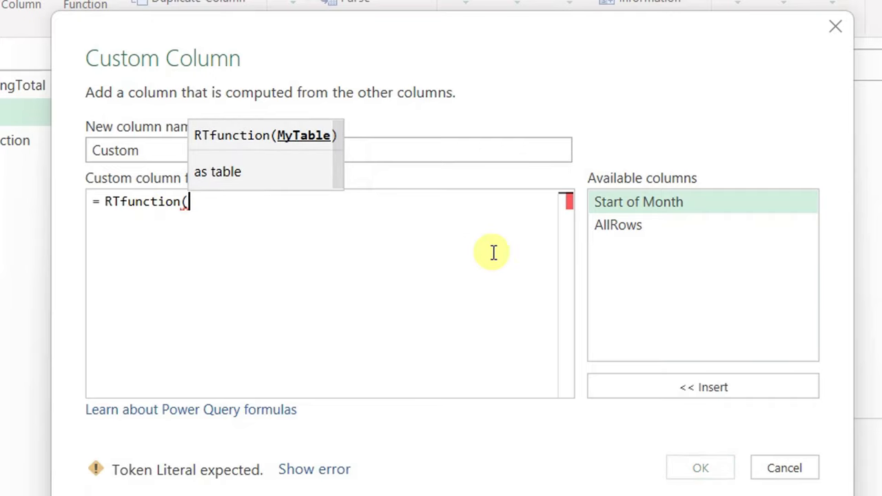
double_click(619, 225)
type(")")
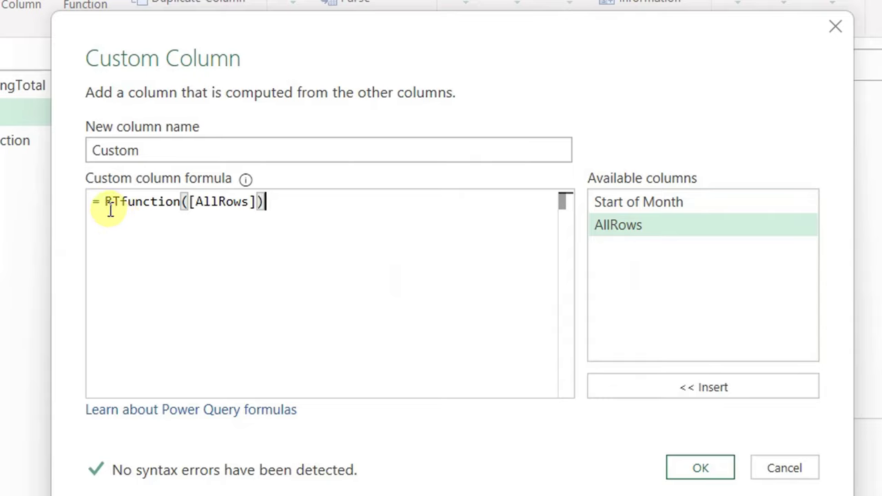
left_click(695, 471)
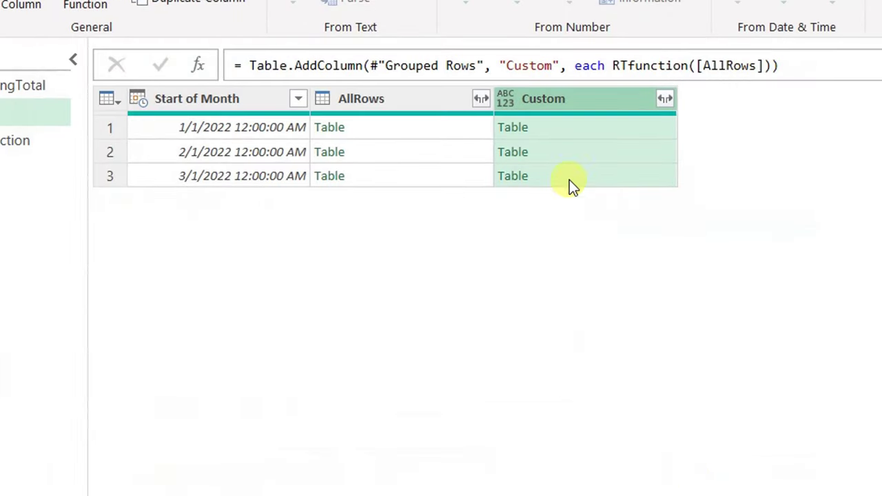
left_click(633, 133)
left_click_drag(551, 419, 565, 303)
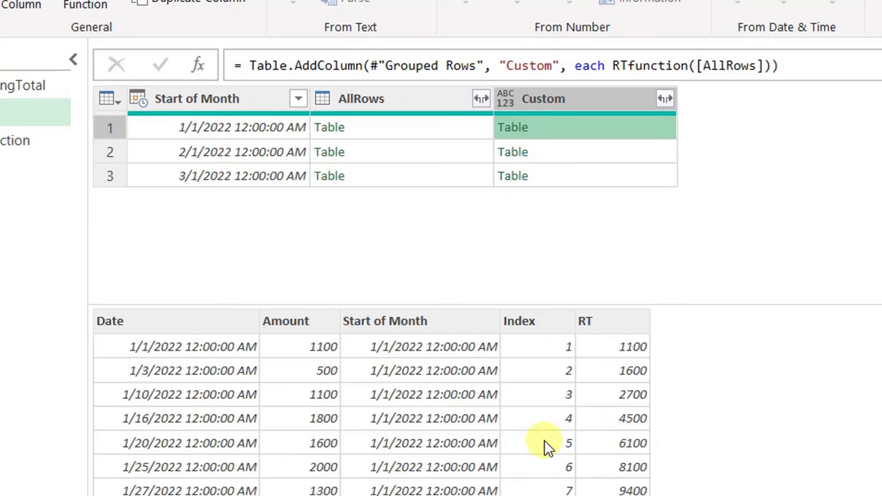
Preview the nested tables in the second and third rows of Custom, and remove all columns except Custom
left_click(601, 157)
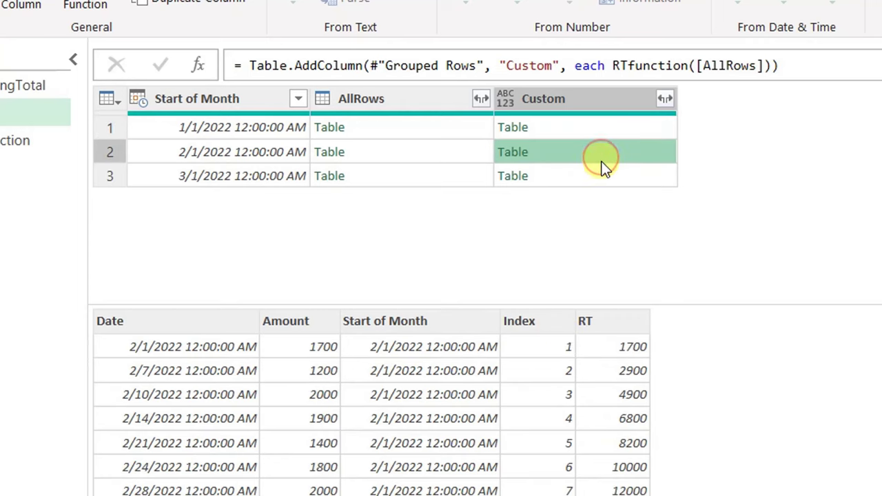
left_click(633, 177)
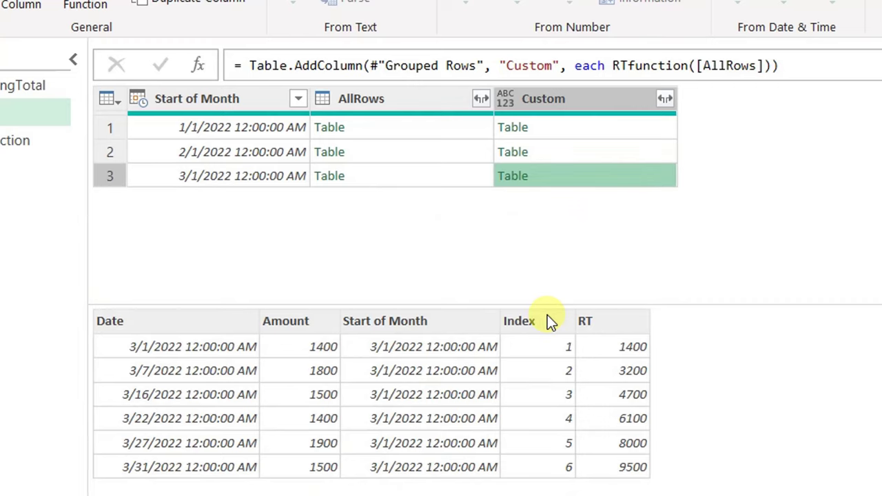
left_click(591, 99)
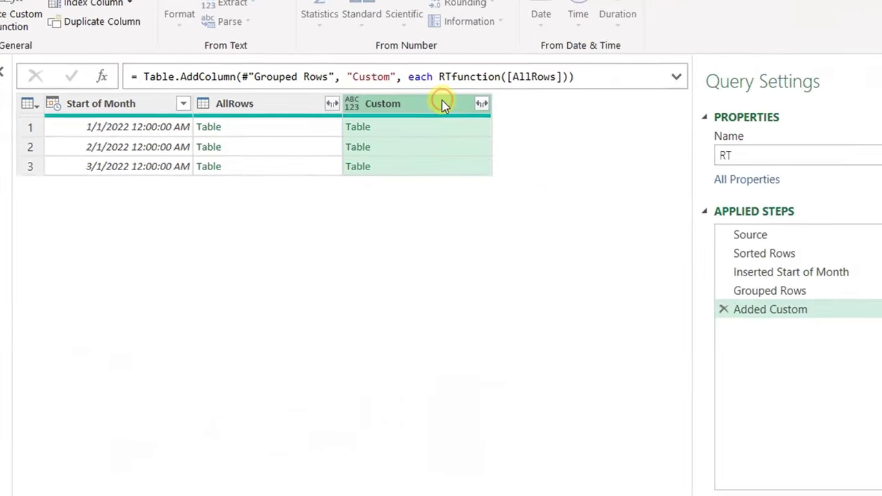
right_click(441, 105)
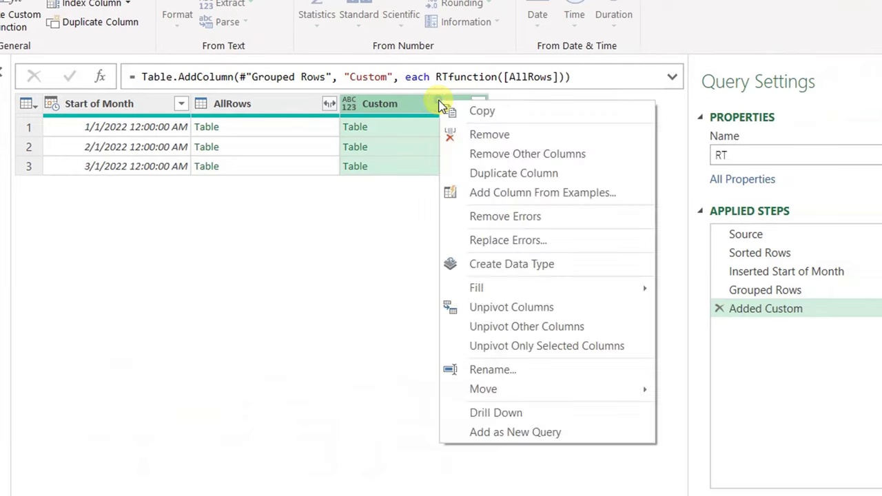
left_click(490, 159)
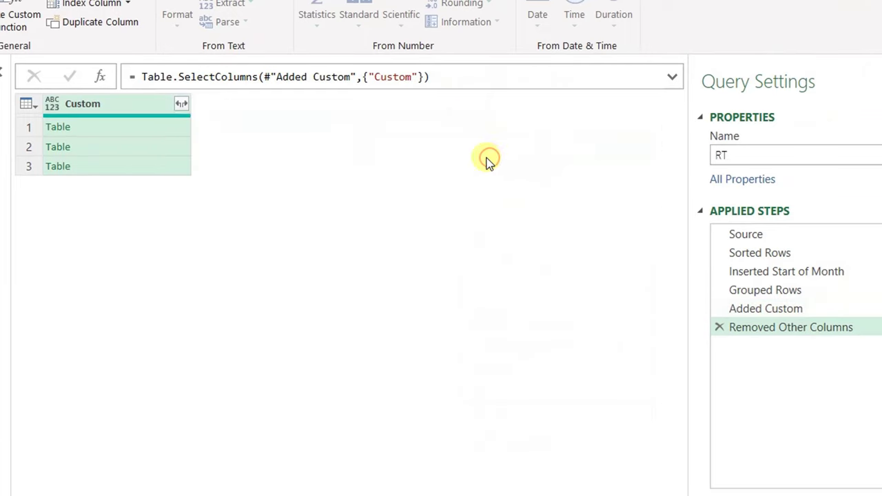
Expand all fields of the Custom column without using the original column name as prefix
left_click(181, 105)
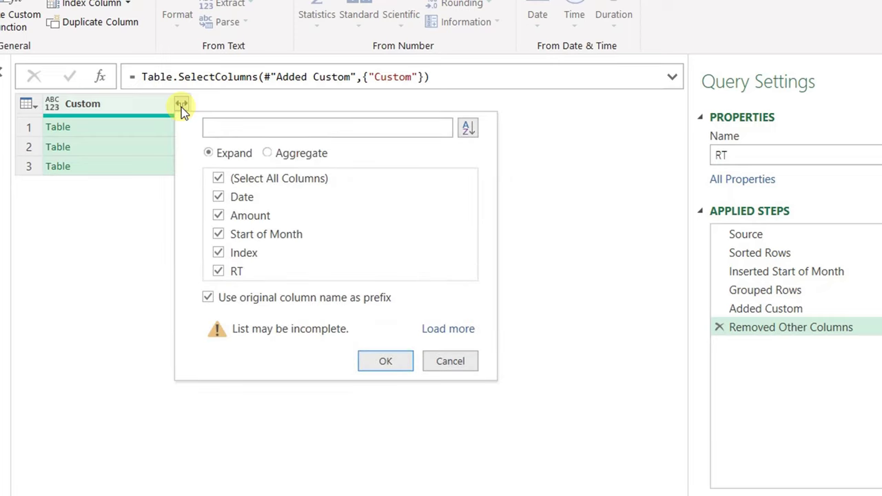
left_click(209, 299)
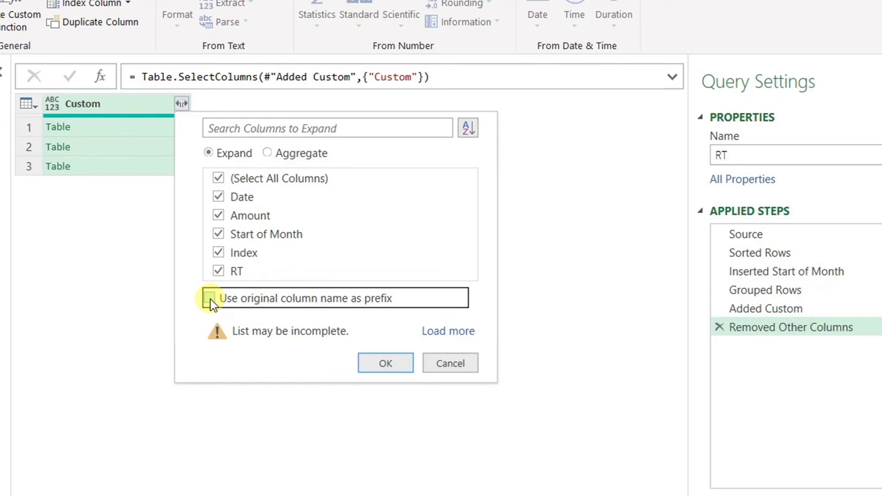
left_click(386, 365)
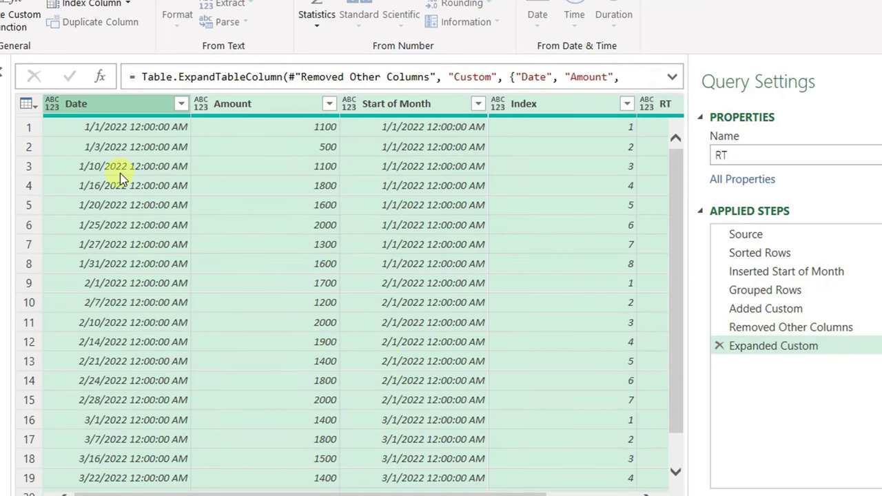
Examine the Index and RT columns of the expanded table, checking where each month starts and ends
left_click_drag(232, 493, 363, 493)
left_click(482, 224)
scroll(487, 180, "down", 2)
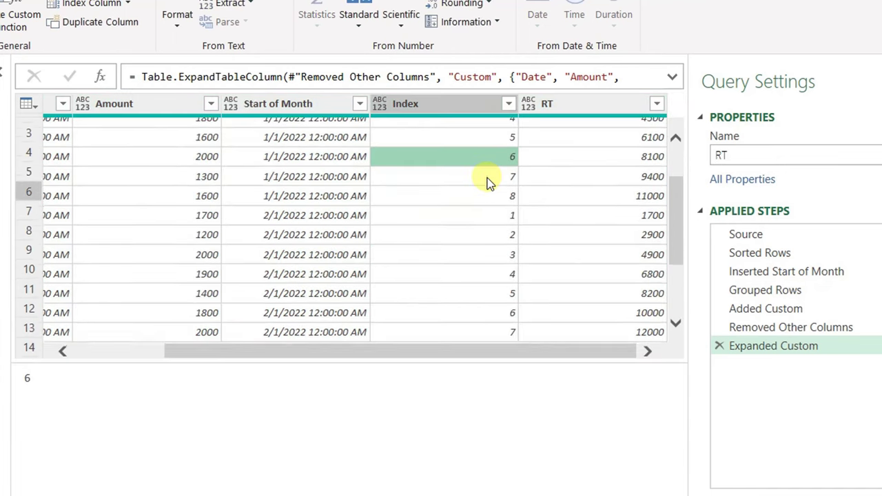
scroll(487, 178, "up", 2)
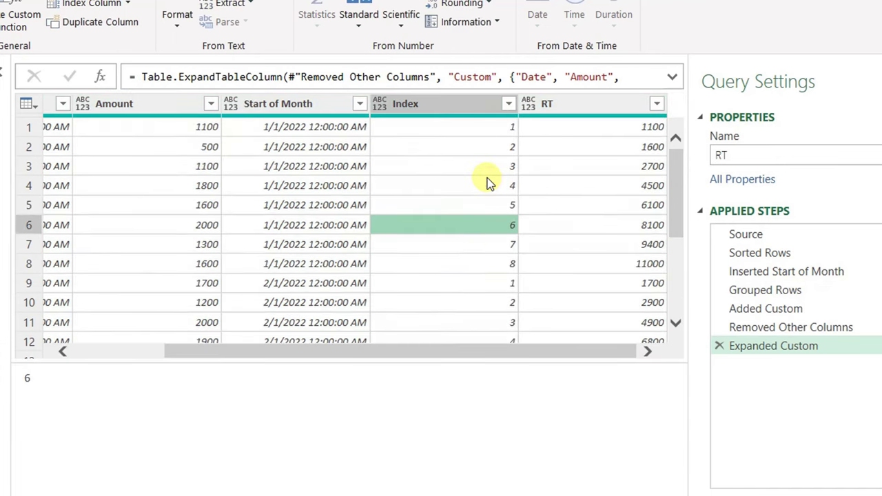
left_click(475, 131)
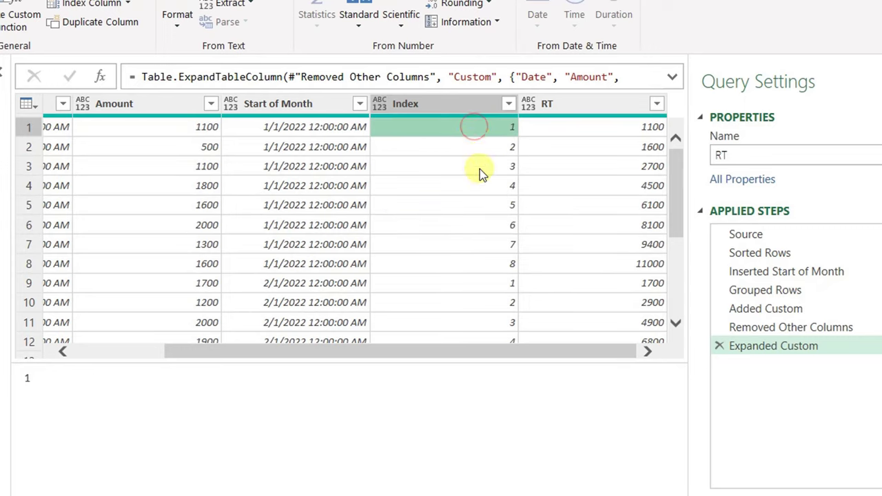
left_click(489, 263)
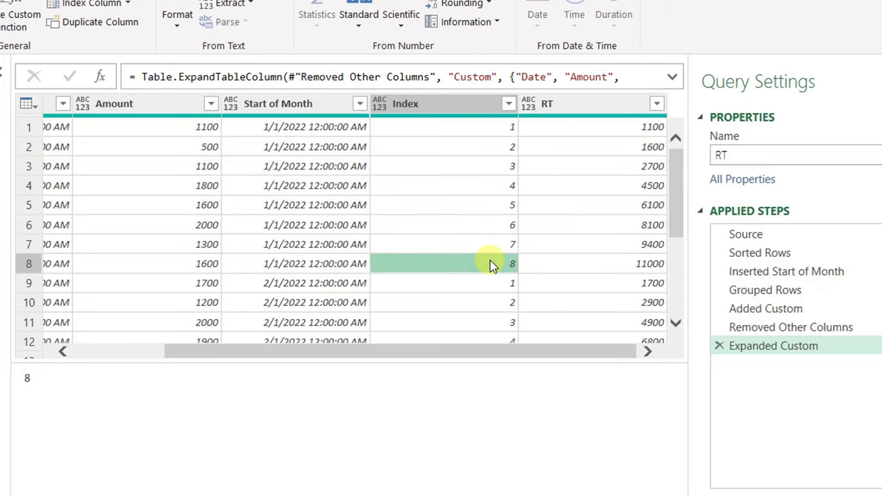
scroll(490, 263, "down", 1)
left_click(490, 256)
scroll(490, 256, "down", 2)
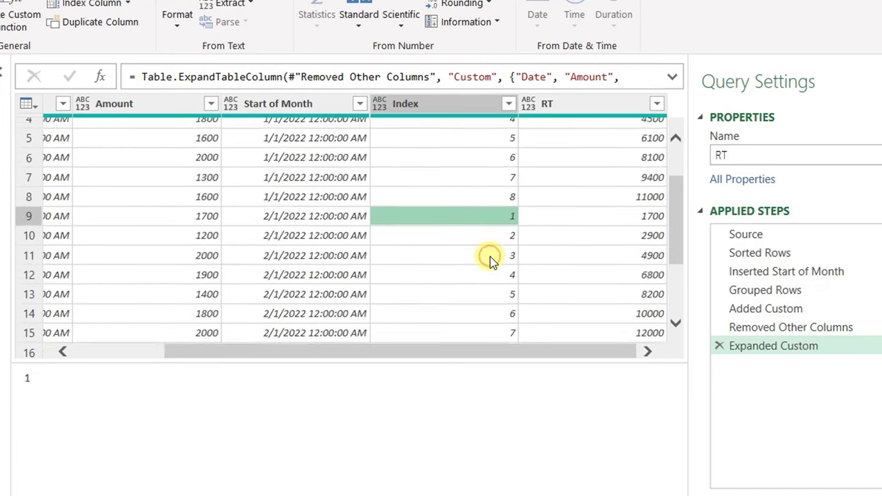
left_click(496, 298)
scroll(498, 290, "down", 2)
left_click(497, 238)
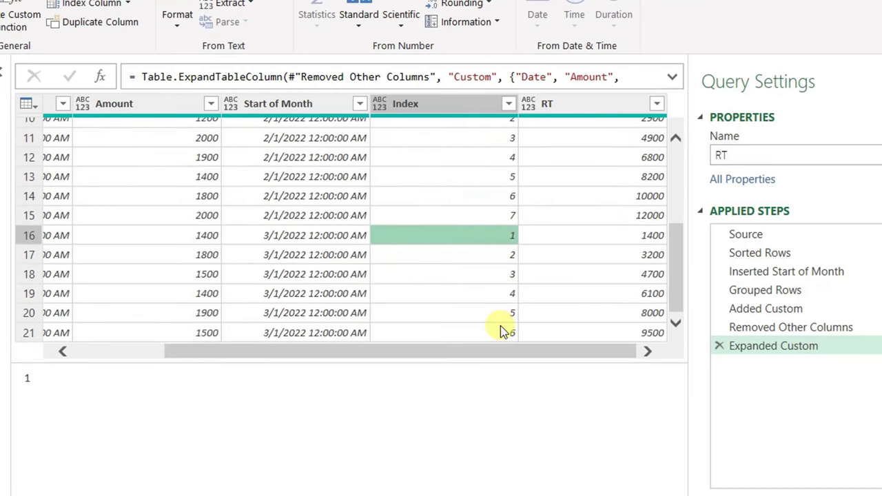
scroll(471, 231, "up", 3)
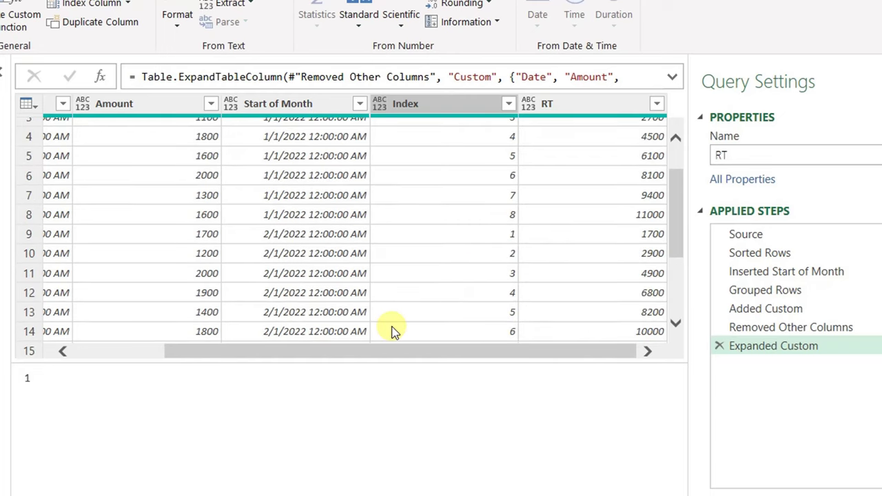
Rename the Added Custom applied step to MRT
left_click(782, 314)
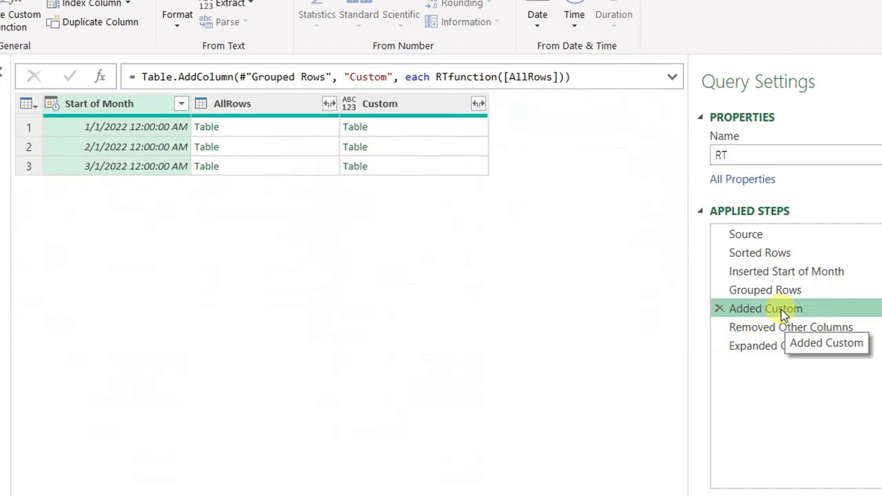
right_click(777, 310)
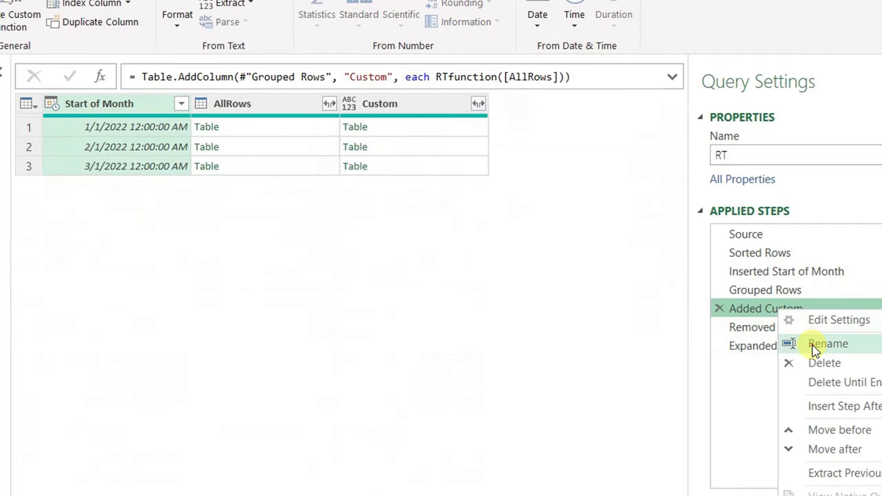
left_click(815, 343)
type("MRT")
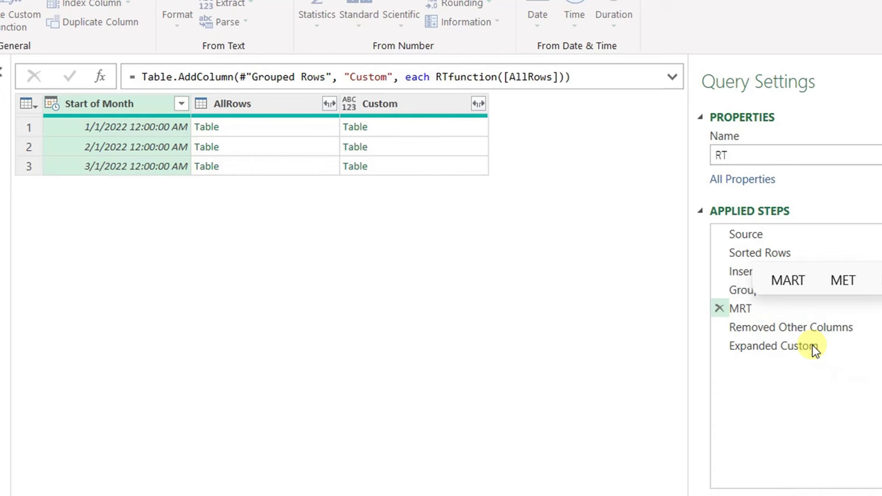
key("Return")
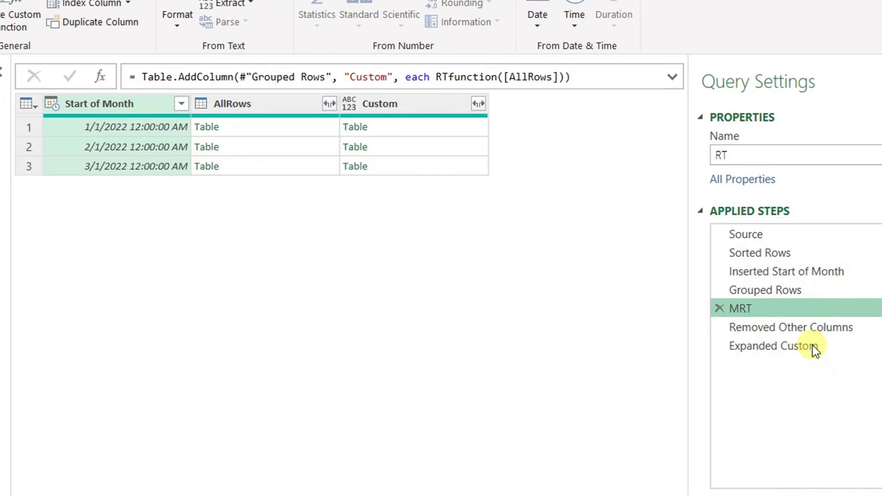
In the Expanded Custom step's formula, change the new column names Index and RT to IndexM and MRT, and apply the formula
left_click(815, 346)
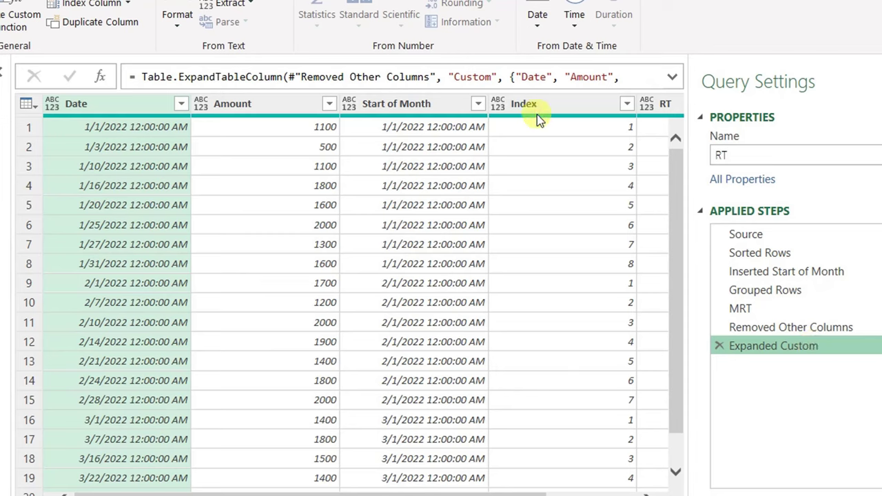
left_click(672, 77)
left_click(509, 74)
left_click_drag(510, 73, 352, 97)
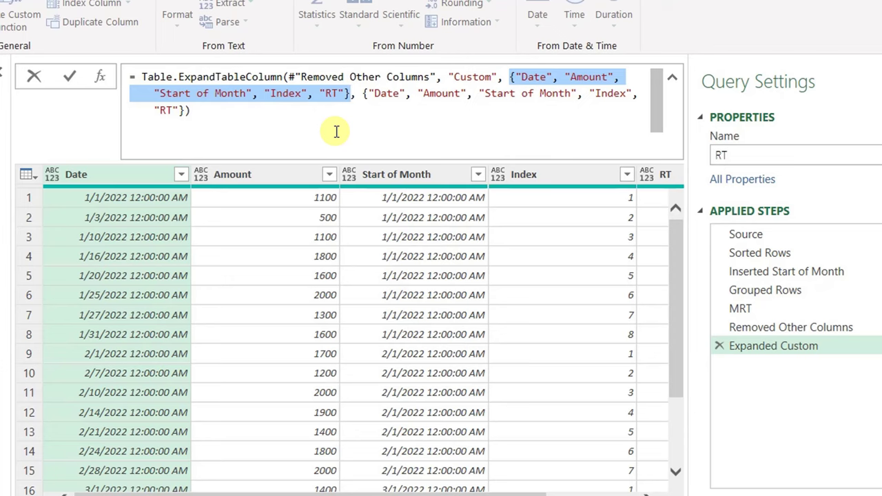
left_click(360, 93)
key("ctrl+shift+End")
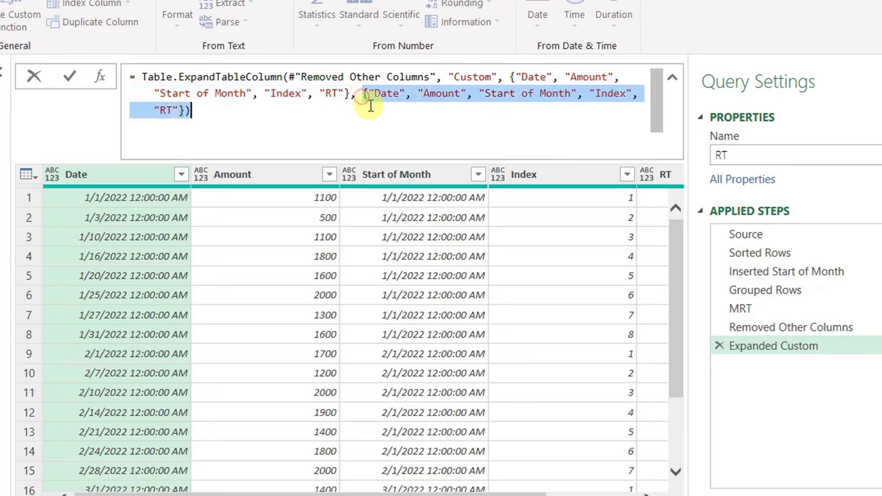
left_click(178, 110, "shift")
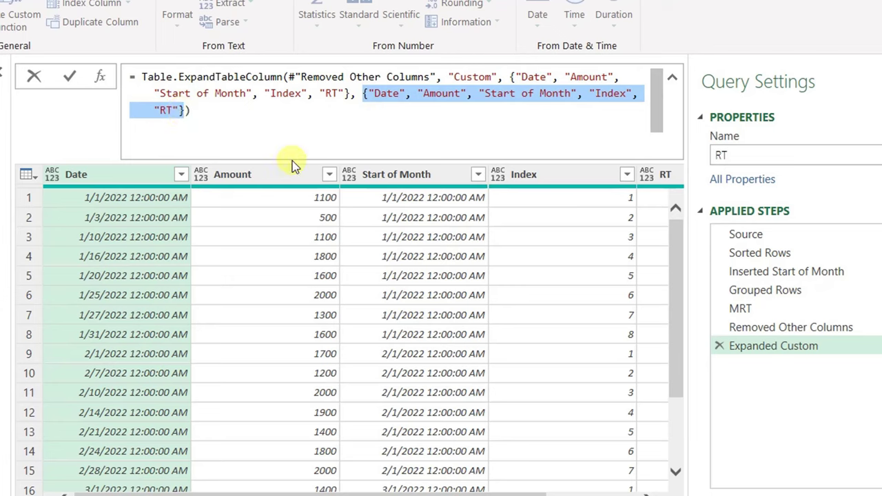
left_click(620, 93)
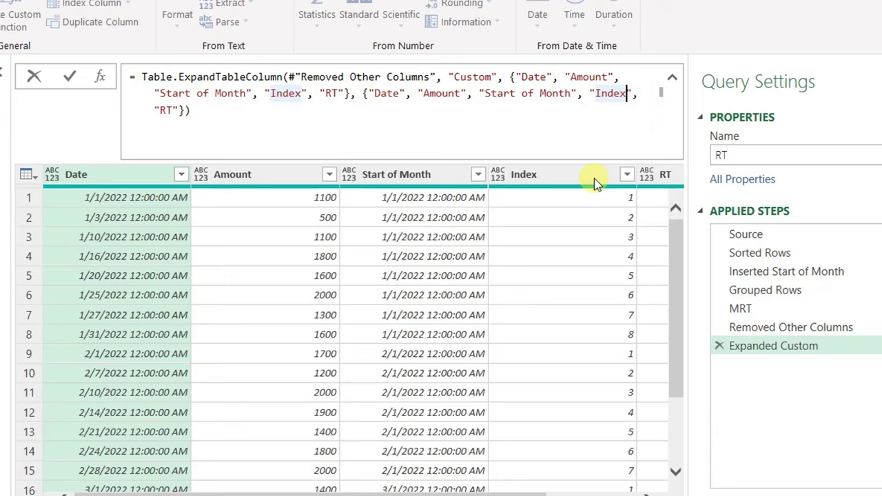
type("M")
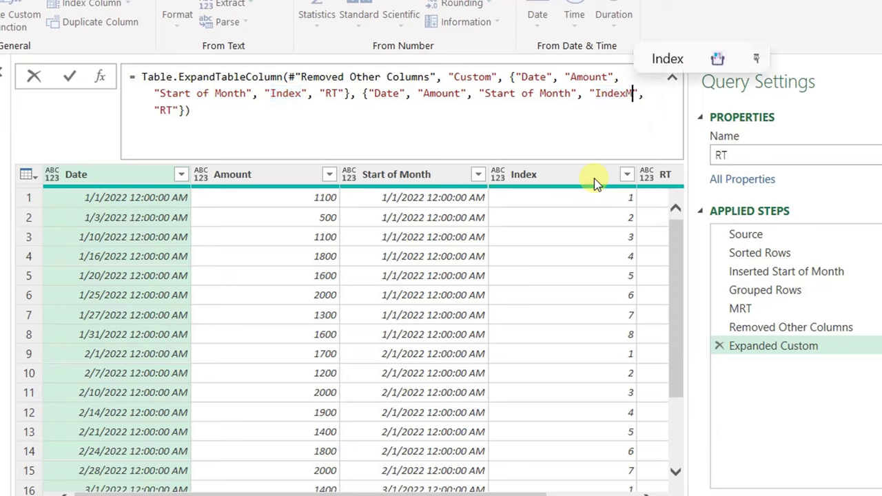
left_click(160, 111)
type("M")
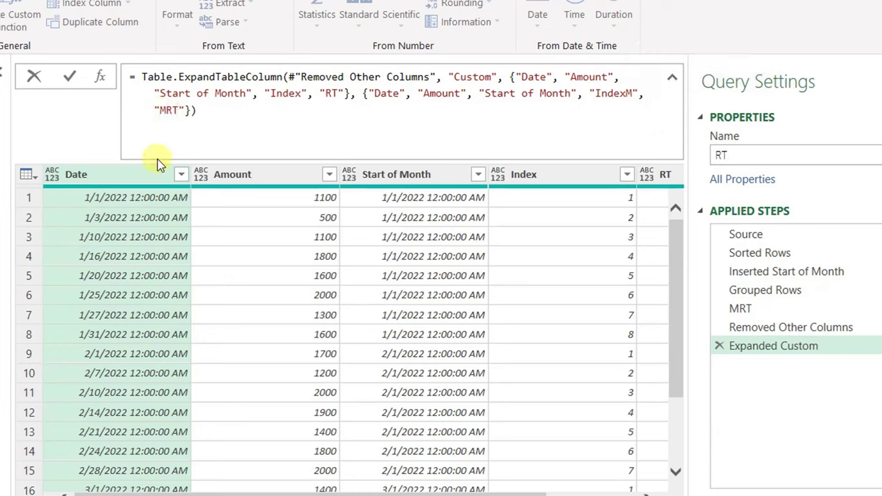
left_click(69, 75)
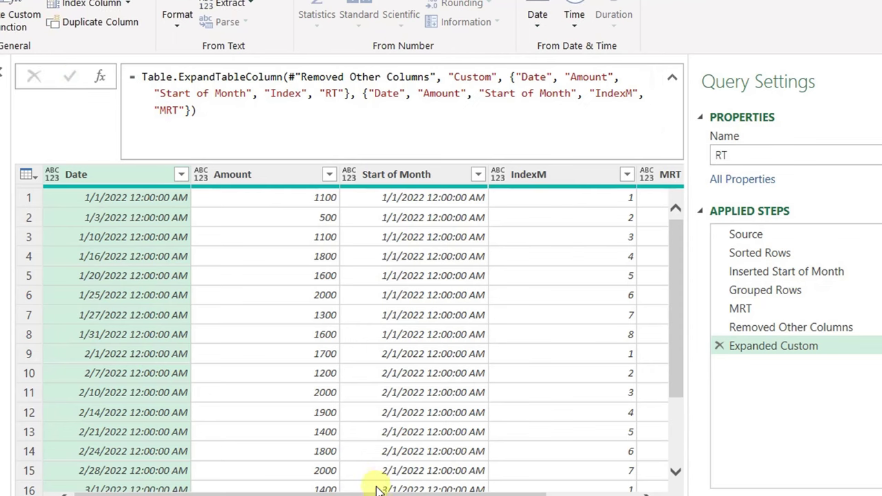
left_click_drag(372, 492, 464, 492)
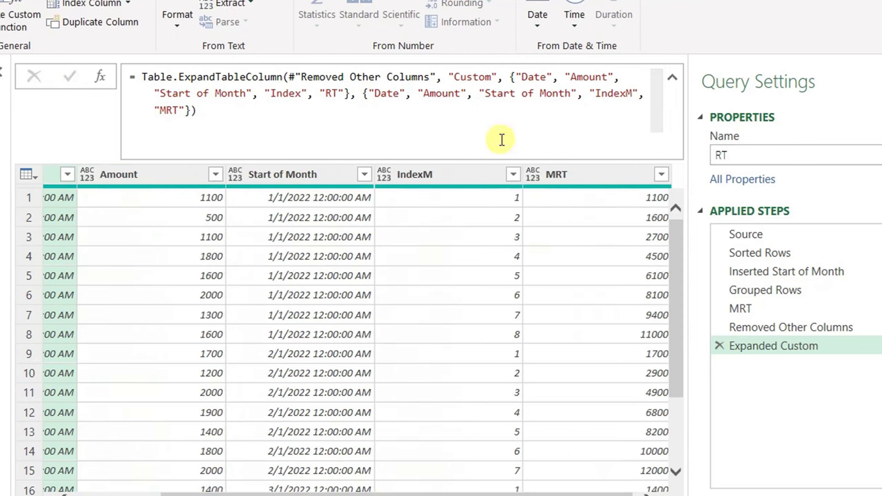
left_click(671, 77)
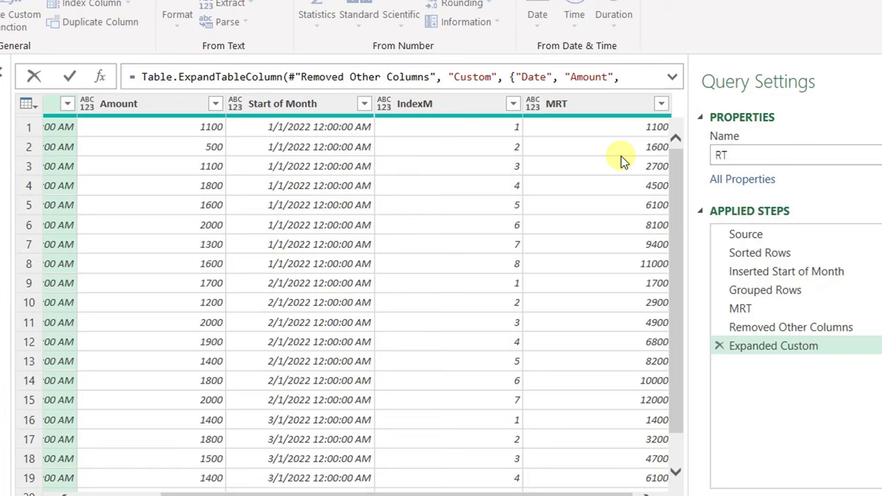
Add a new query step with the formula = RTfunction( #"Expanded Custom")
left_click(101, 77)
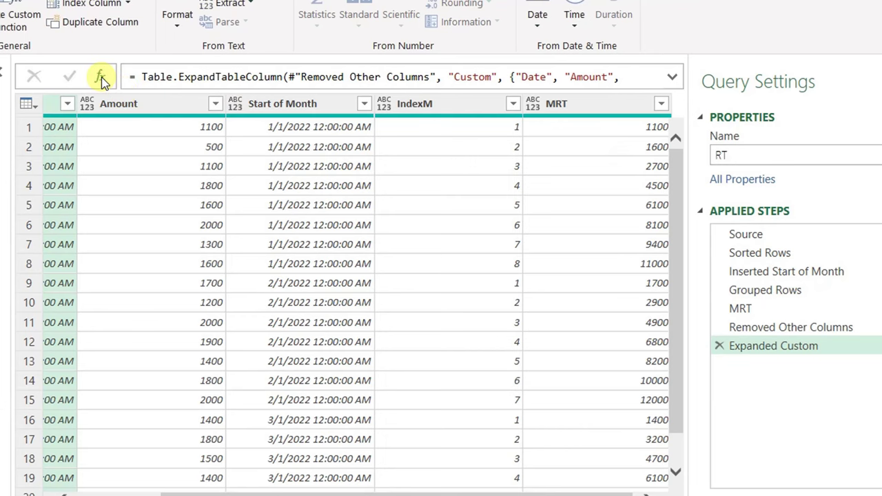
left_click(140, 80)
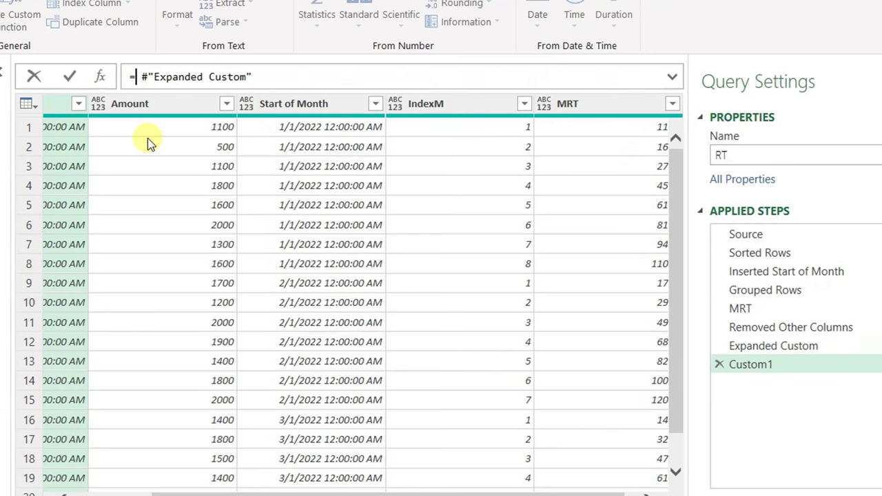
type("RT")
key("Tab")
type("(")
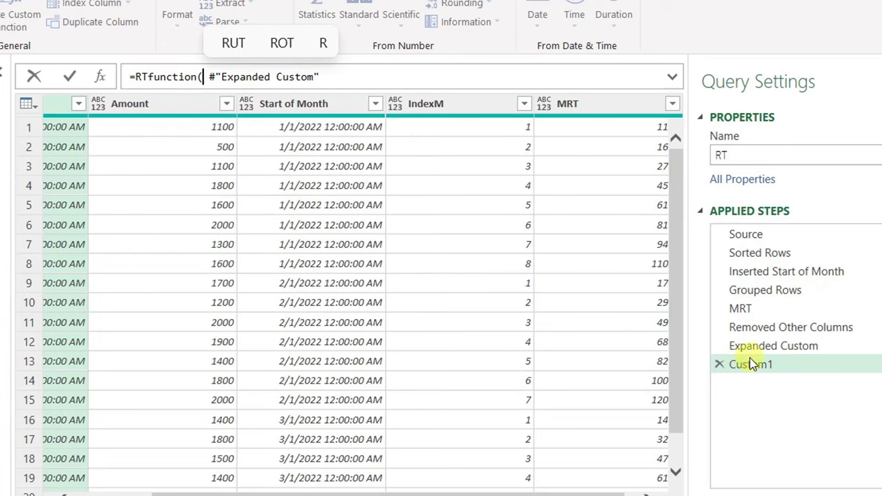
left_click(371, 78)
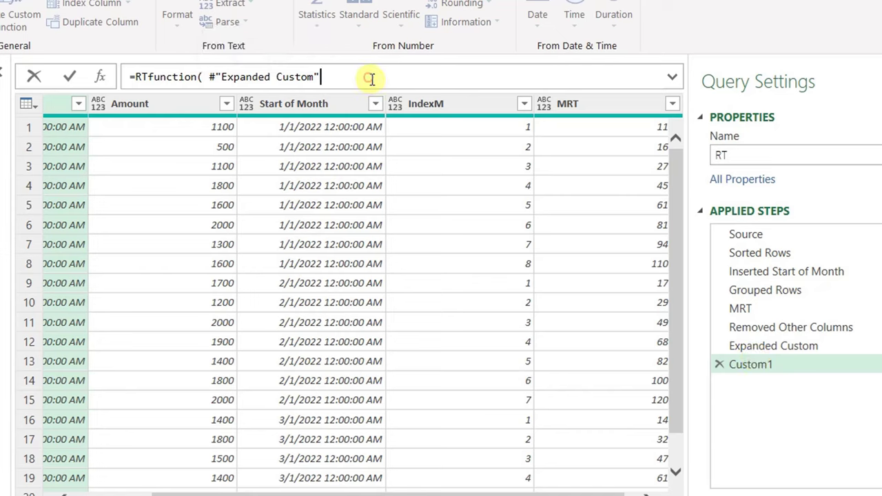
type(")")
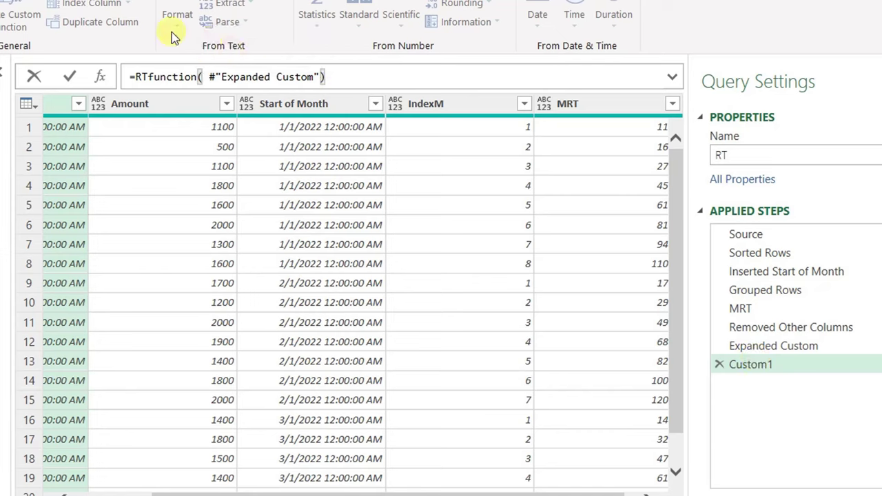
left_click(69, 74)
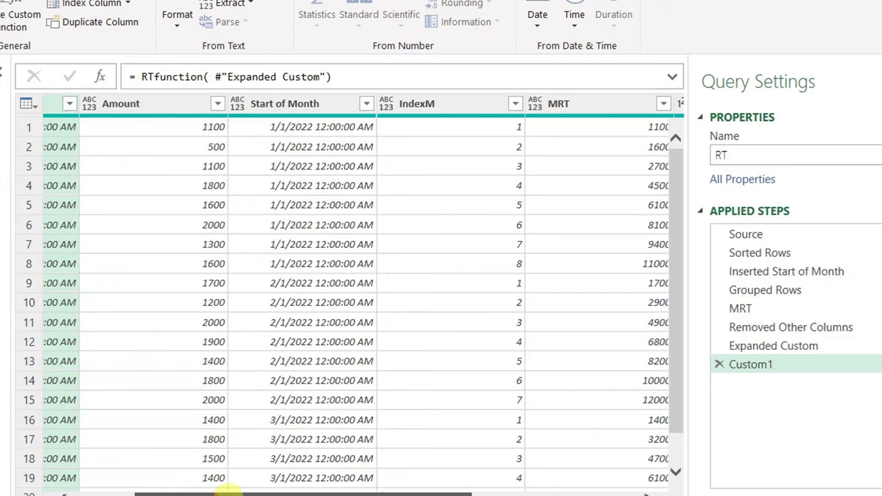
Check the overall Index and RT columns against the monthly ones, and rename the Custom1 applied step to RT
scroll(227, 489, "right", 5)
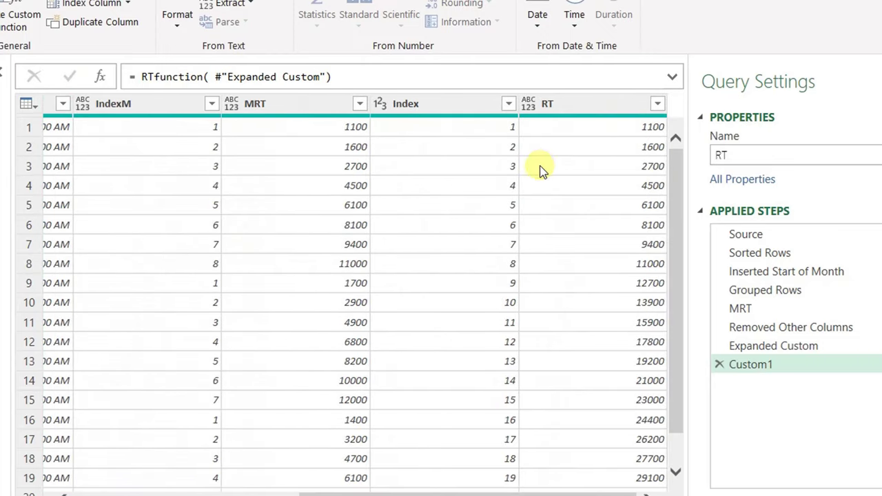
scroll(545, 153, "down", 1)
scroll(545, 151, "up", 1)
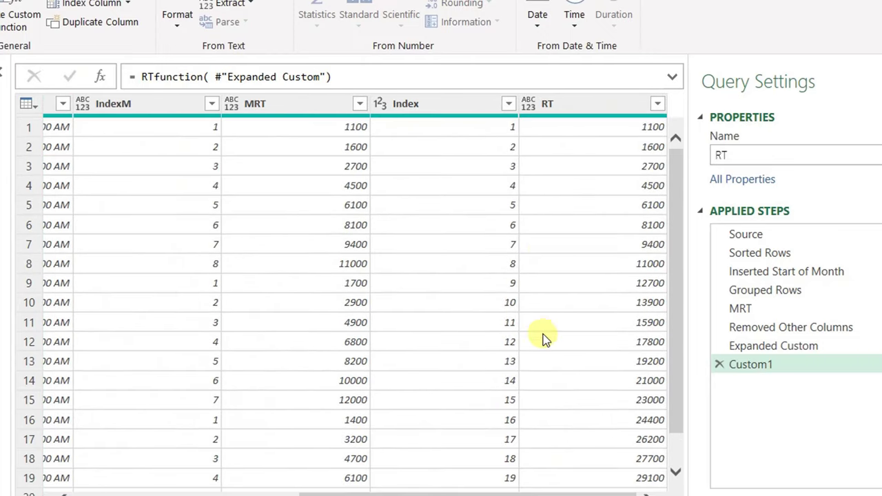
right_click(740, 368)
left_click(769, 401)
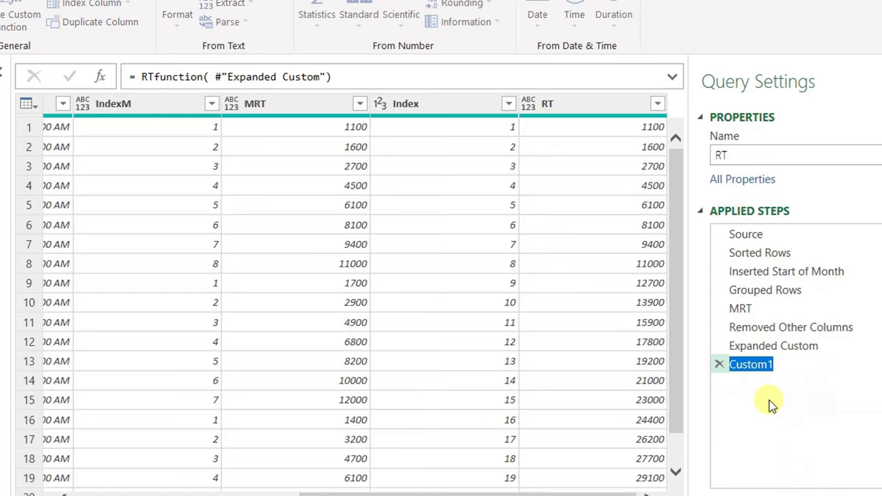
type("RT")
key("Return")
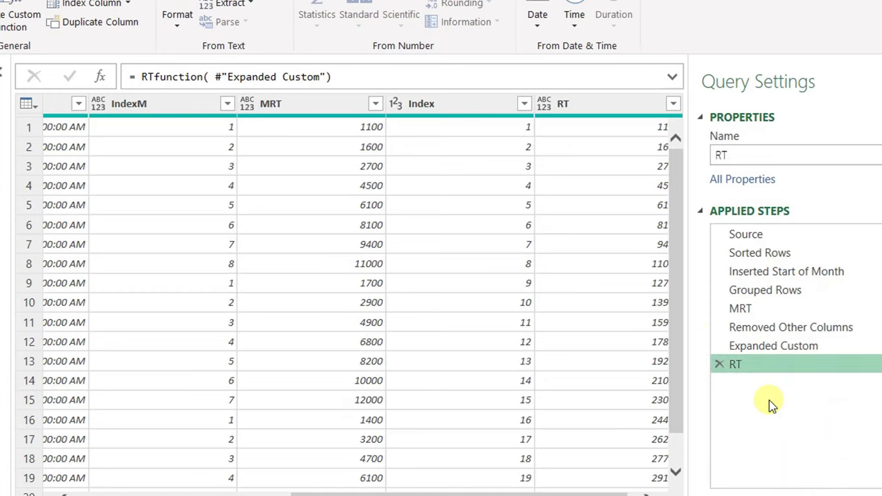
Keep only the Date, Amount, RT and MRT columns, in that order, removing all other columns
left_click_drag(482, 485, 234, 486)
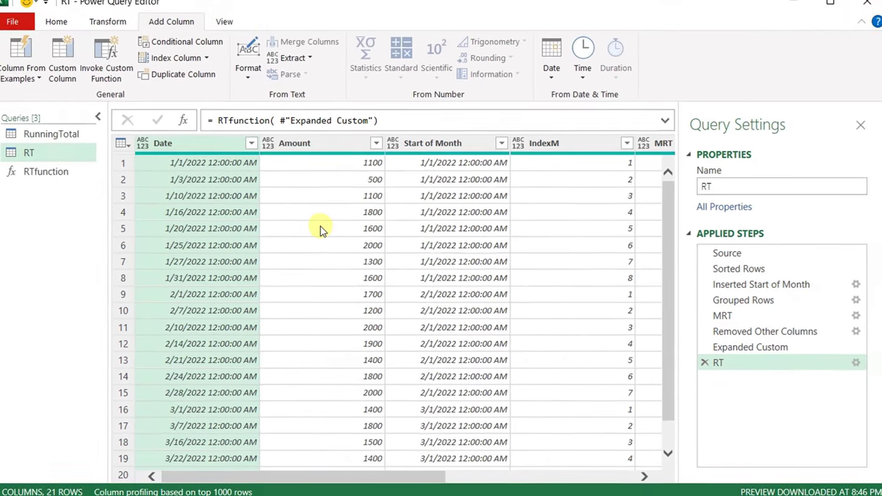
left_click(327, 143, "ctrl")
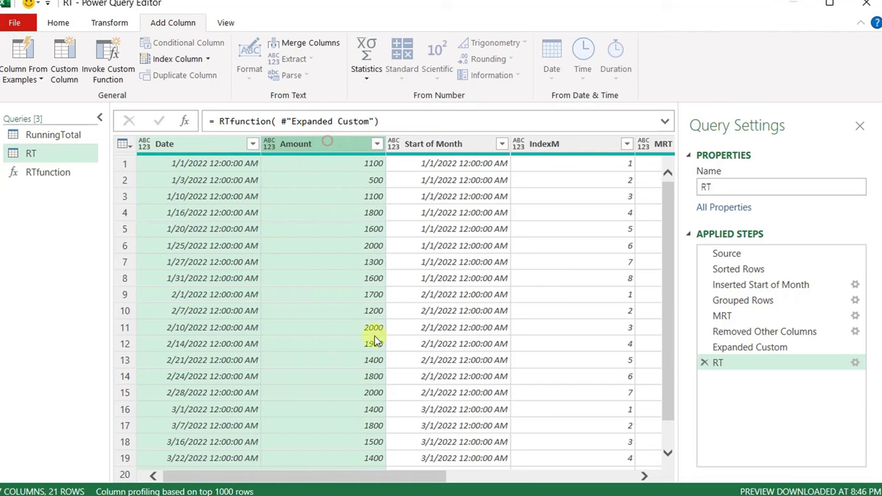
left_click_drag(335, 482, 590, 485)
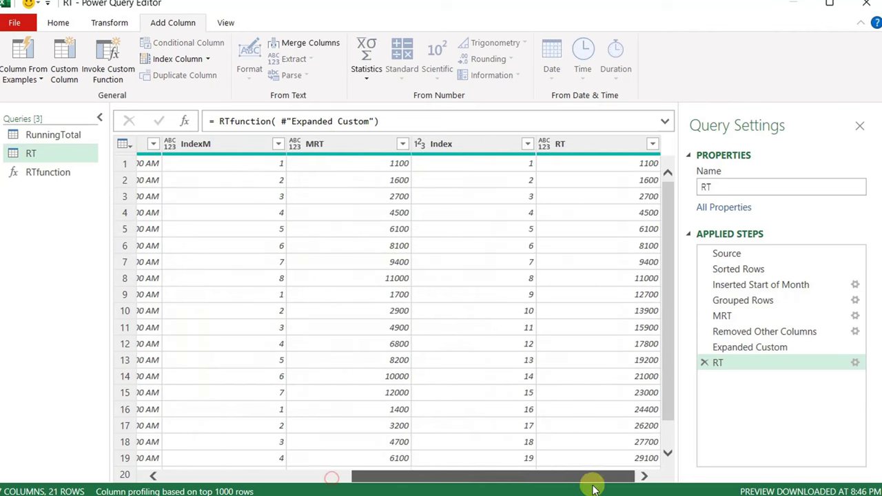
left_click(583, 145)
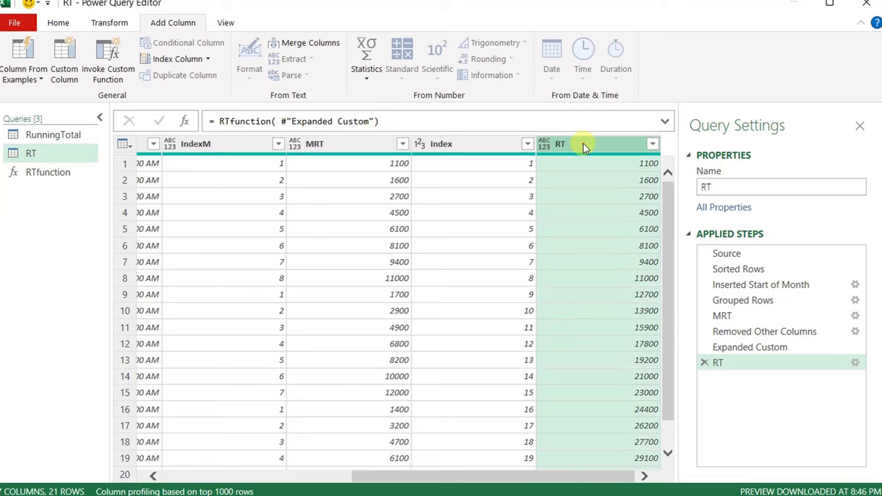
left_click(337, 143, "ctrl")
right_click(337, 143)
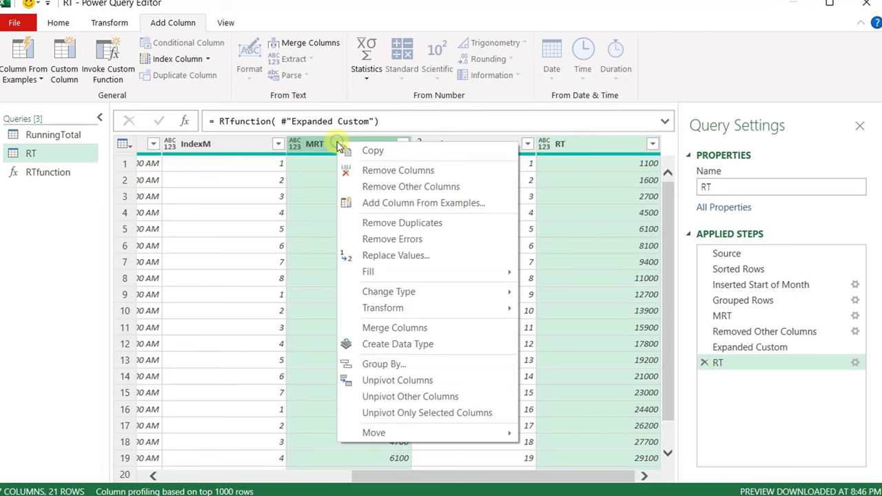
left_click(372, 187)
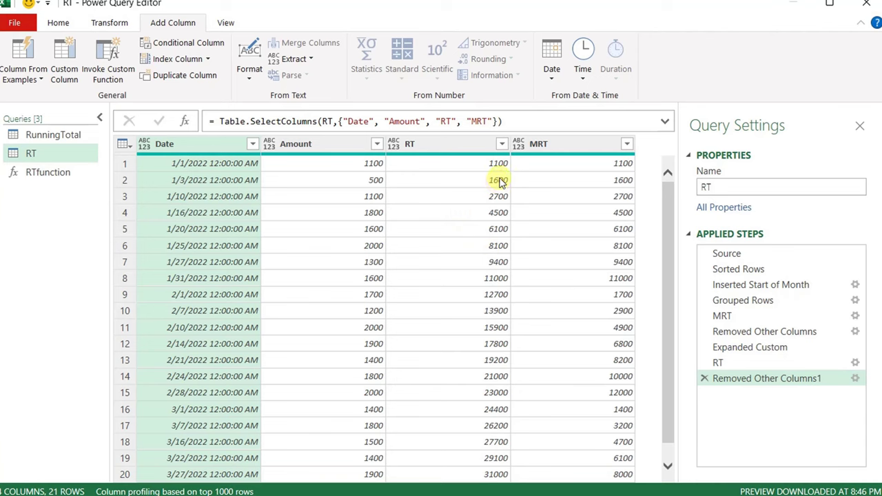
Detect the data types of all four columns, from Date through MRT
left_click(544, 148, "shift")
left_click(109, 22)
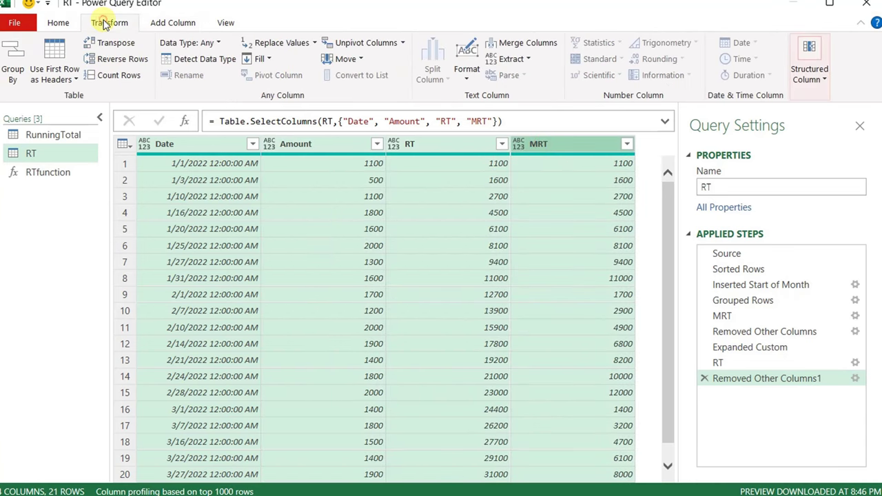
left_click(201, 61)
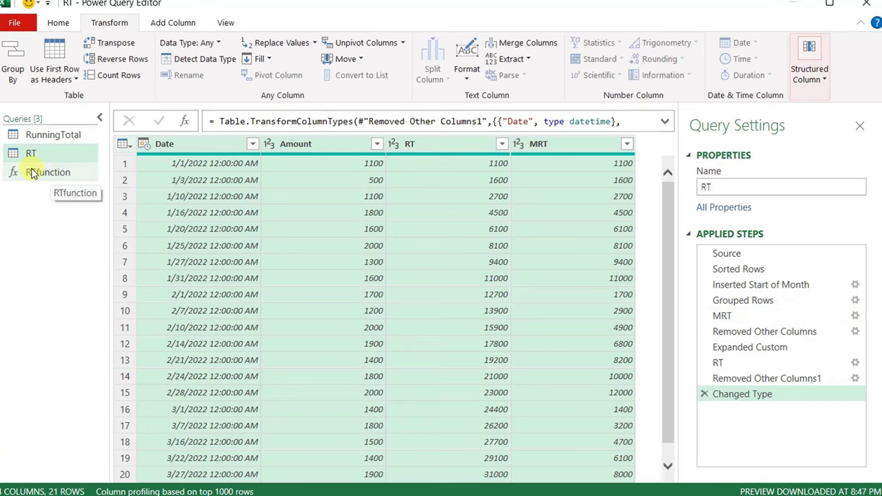
Close and load the queries to return to the Excel worksheet
left_click(59, 24)
left_click(15, 77)
left_click(42, 95)
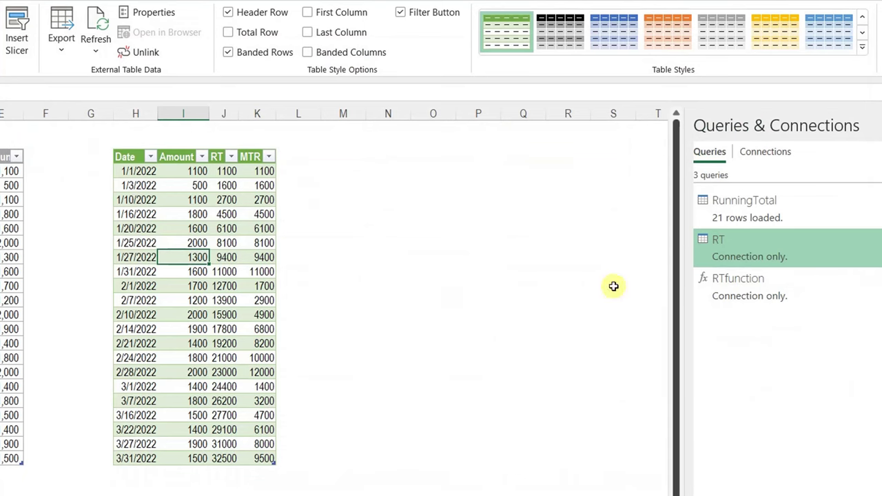
Load the RT query as a table on the existing worksheet, starting in column M level with the existing table's header row
right_click(740, 250)
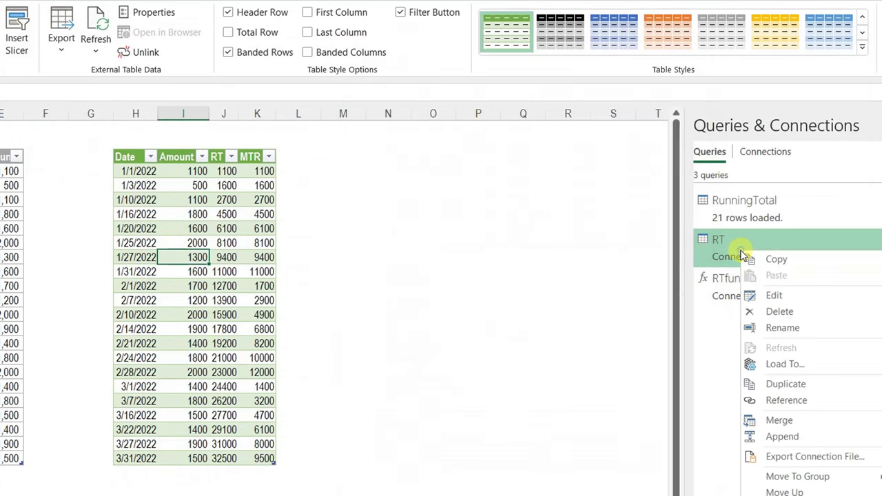
left_click(779, 365)
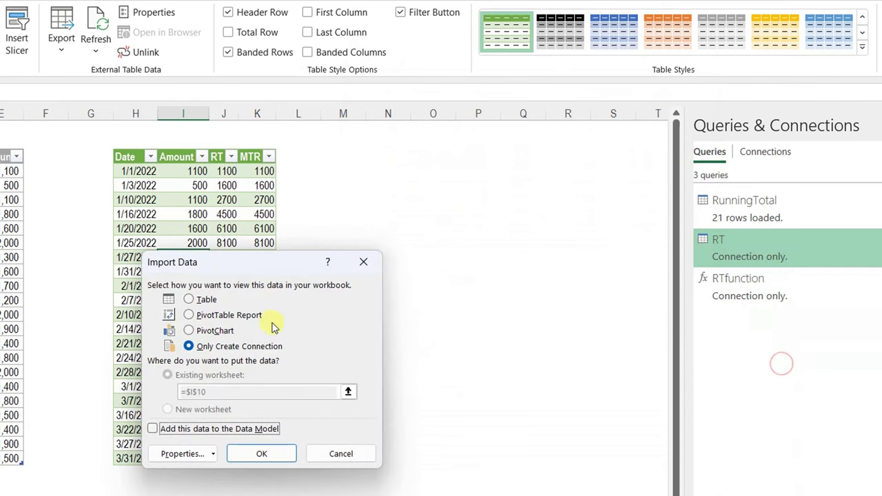
left_click(206, 299)
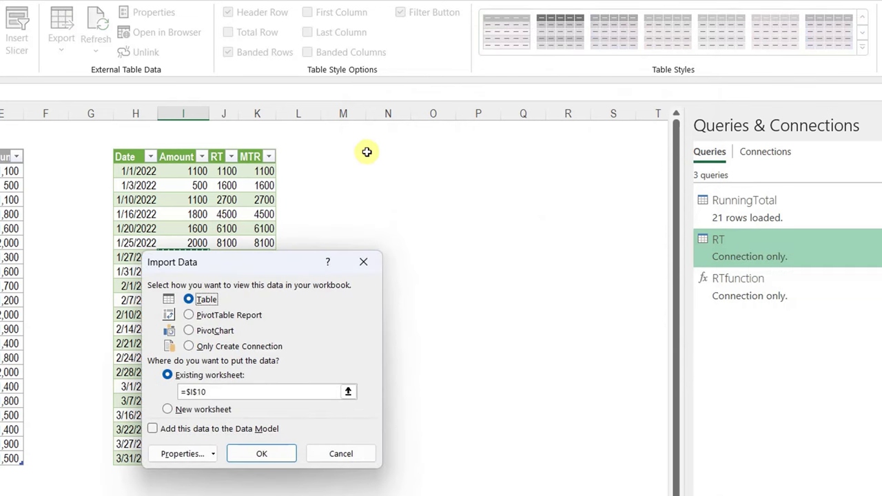
left_click(346, 156)
left_click(262, 454)
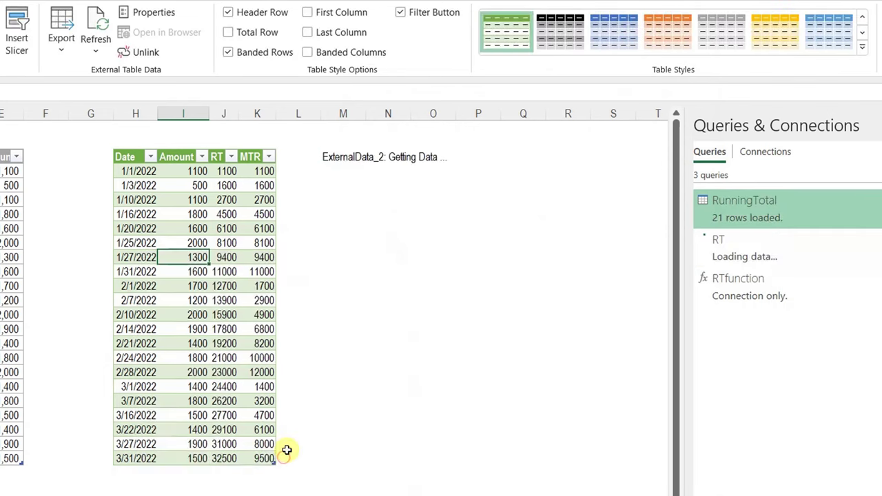